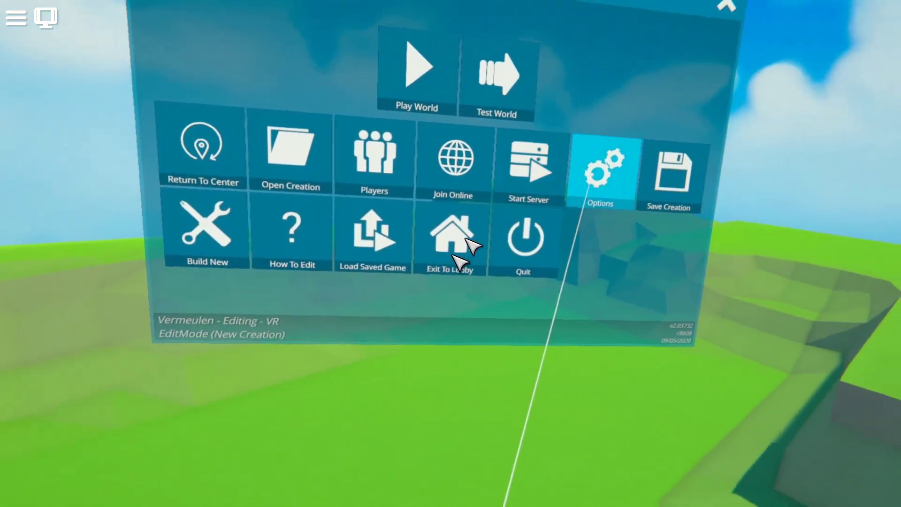
Review the play locomotion choices in the VR settings, checking the Directional option, and close the settings.
click(585, 195)
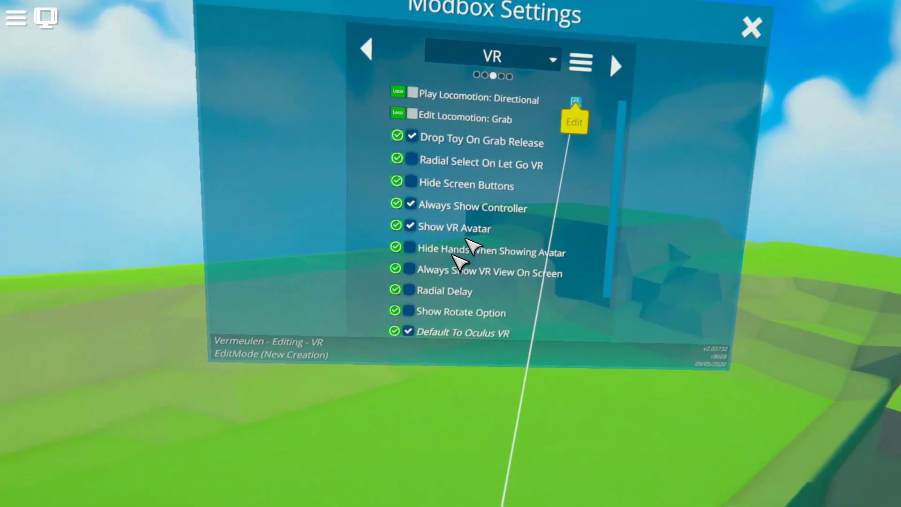
click(574, 102)
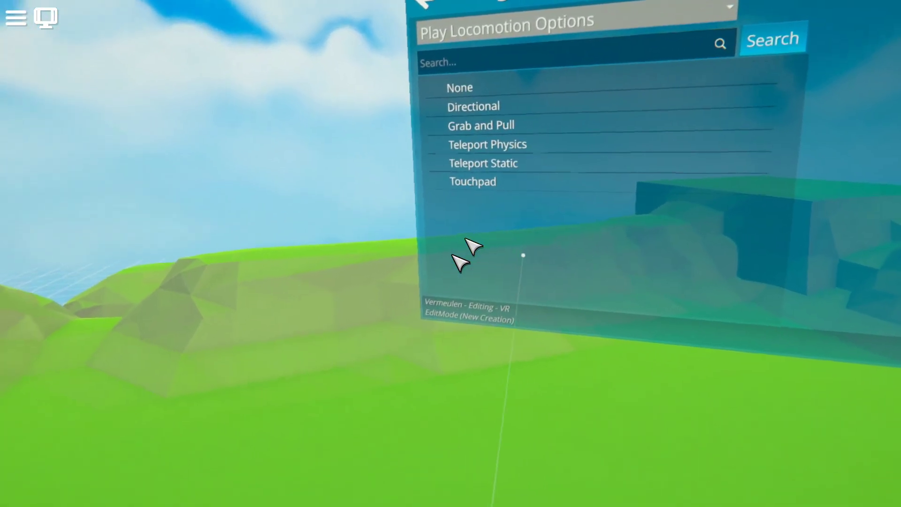
click(509, 125)
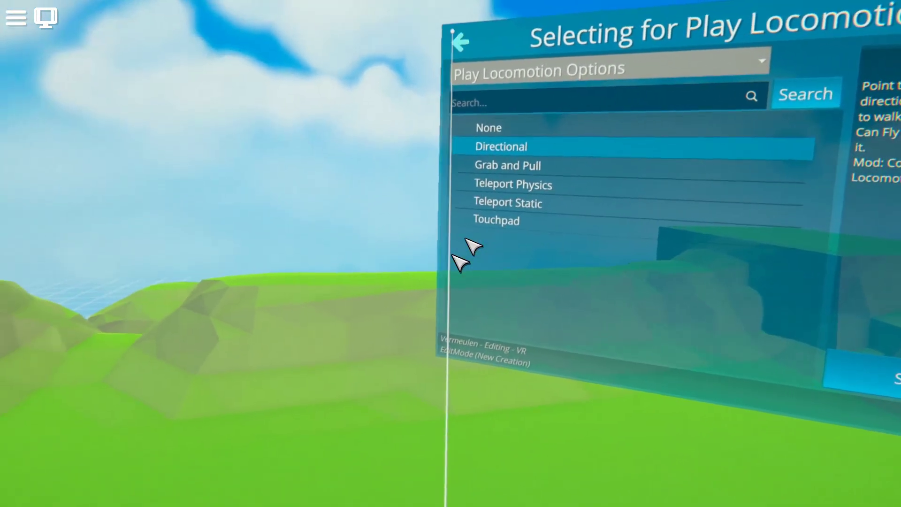
click(429, 33)
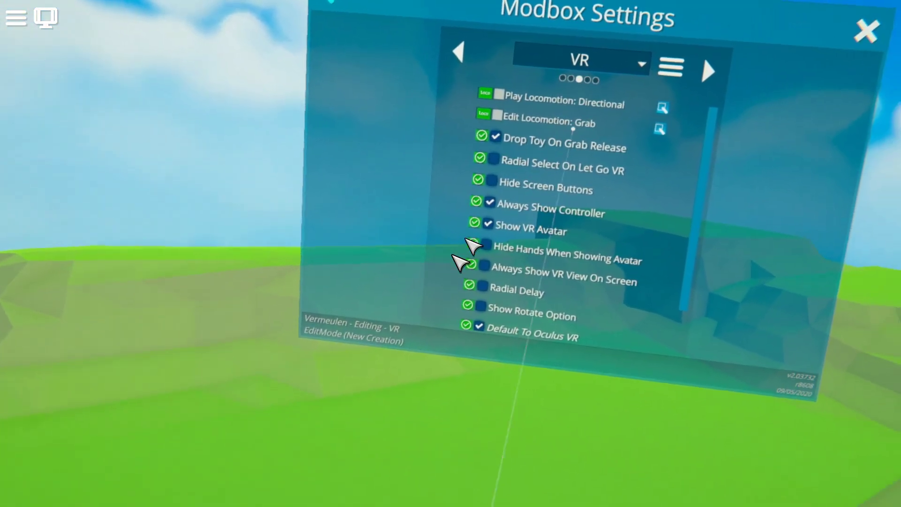
click(701, 135)
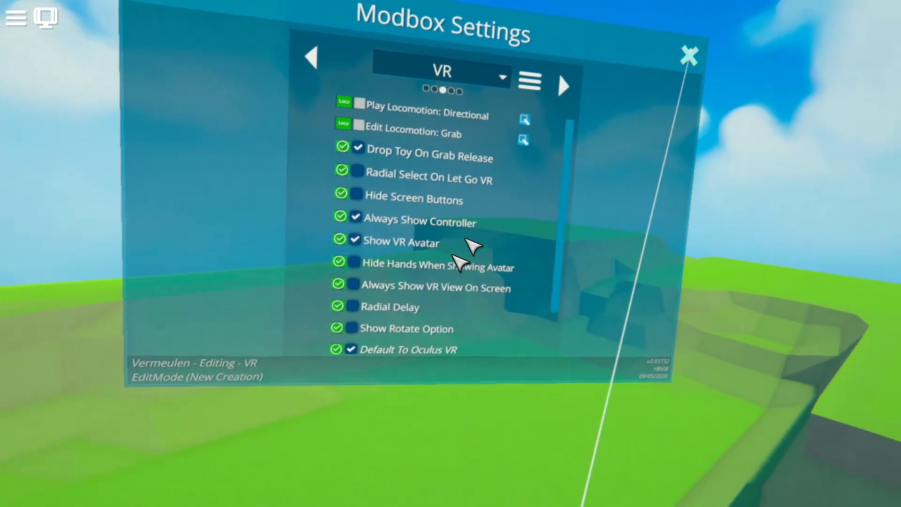
click(689, 56)
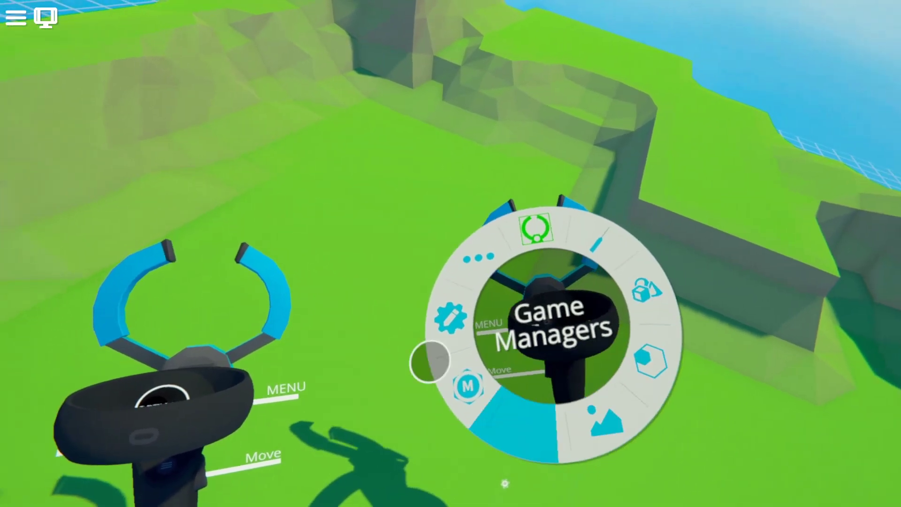
Choose the Select Pointer and adjust the Voxel Tool's cursor distance for sculpting the terrain with Add And Paint.
click(522, 248)
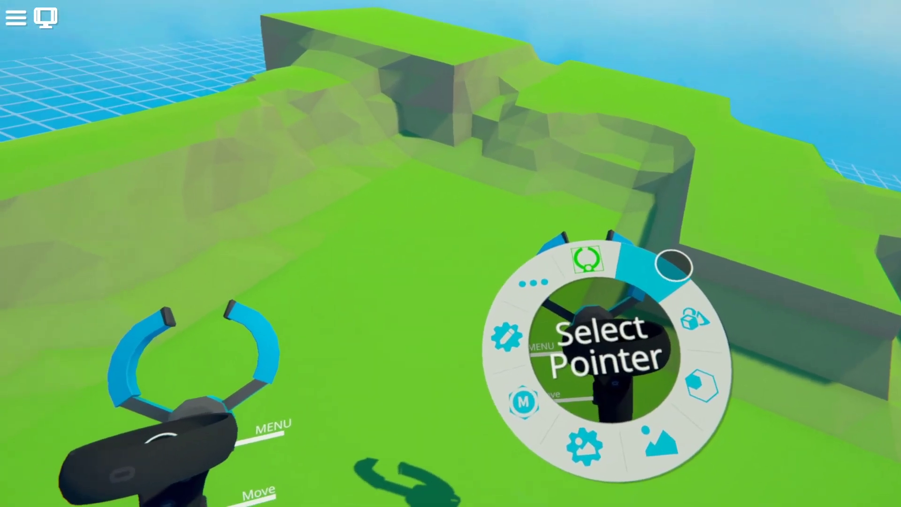
click(674, 266)
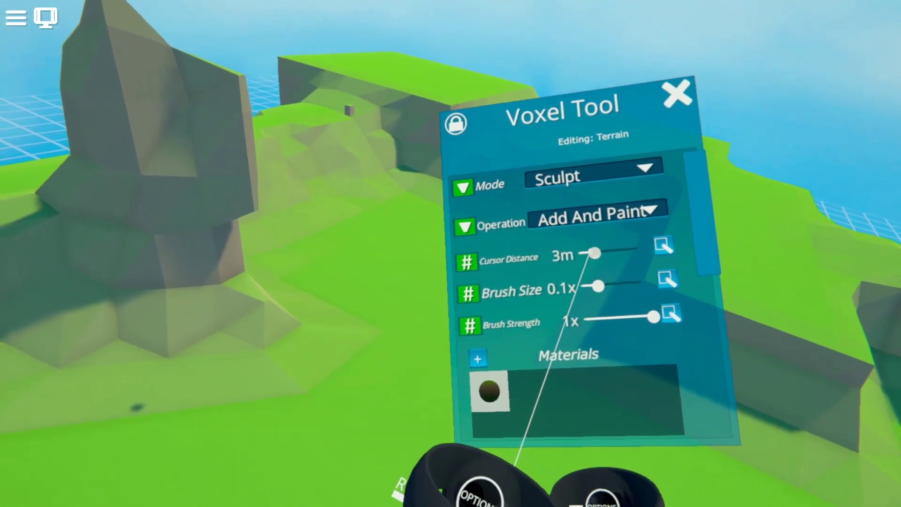
drag(589, 254, 582, 255)
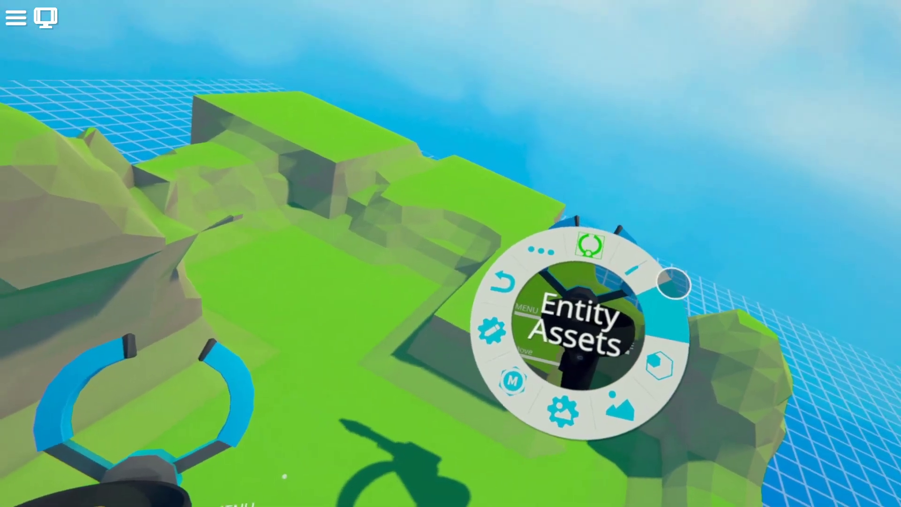
Open the Entity Assets, lock their menu in place and show only the primitives.
click(691, 289)
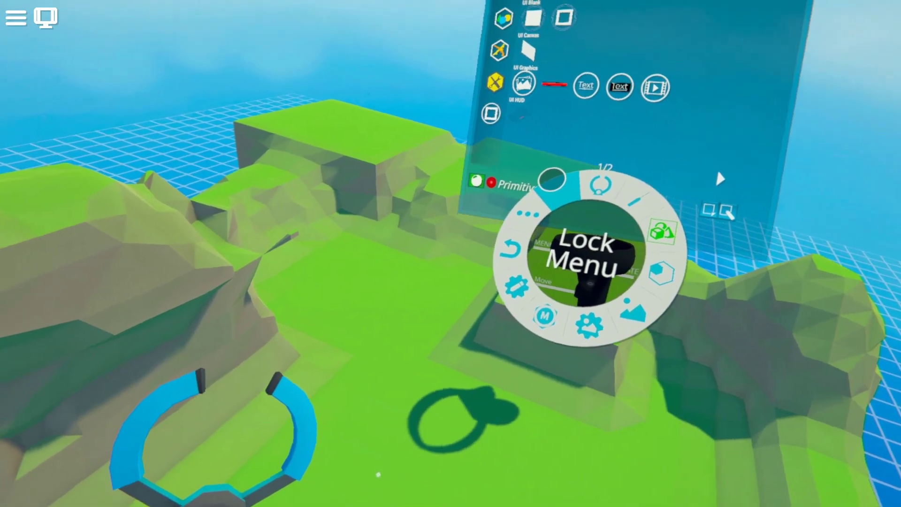
click(554, 174)
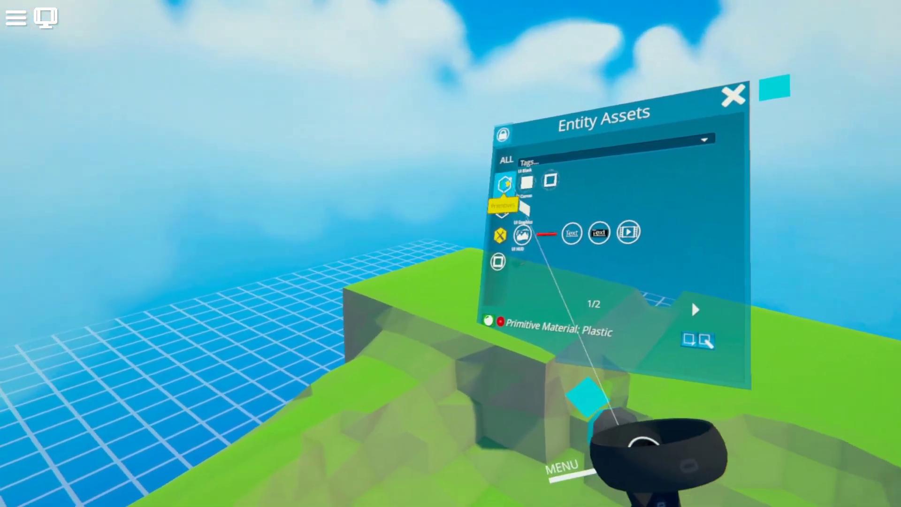
click(505, 183)
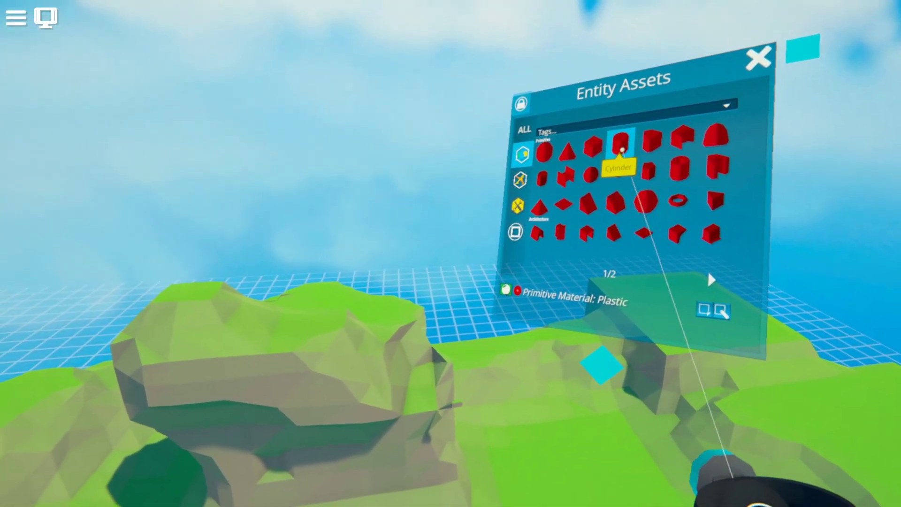
Add a cylinder, a sphere and a wall from the primitives to the world.
click(621, 147)
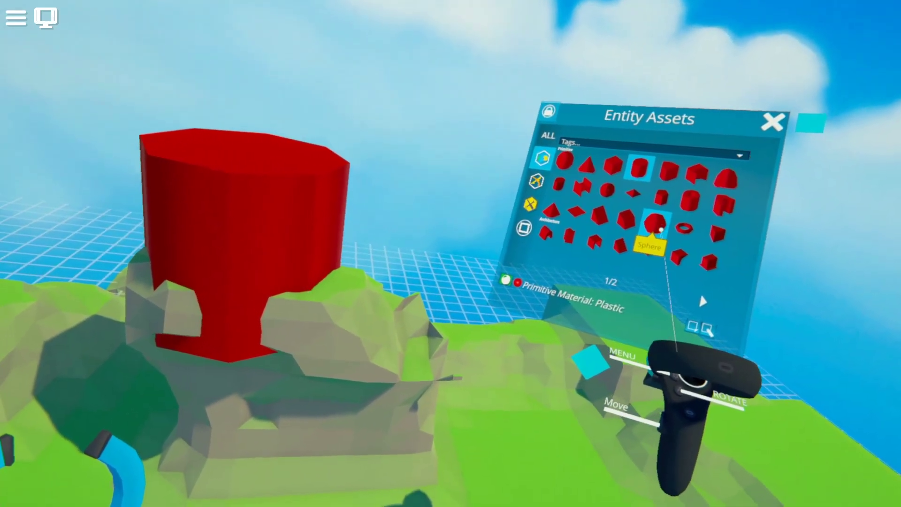
click(655, 226)
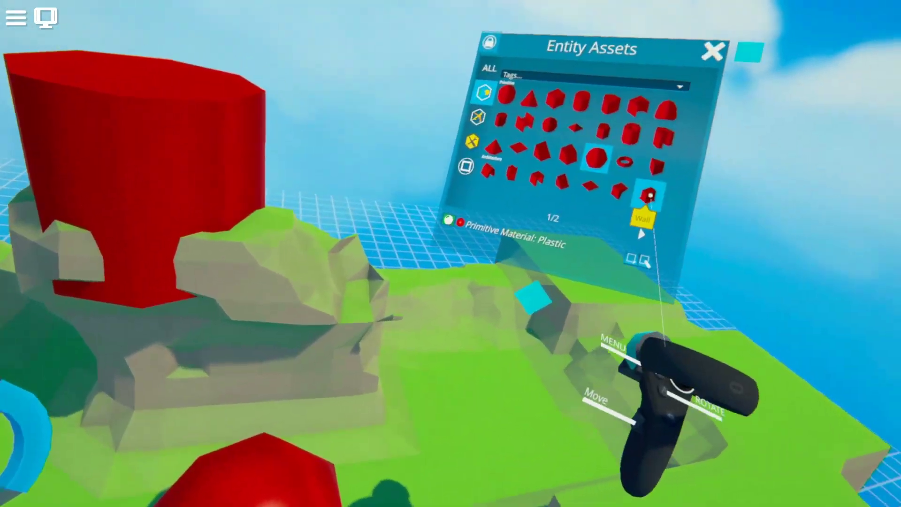
click(647, 196)
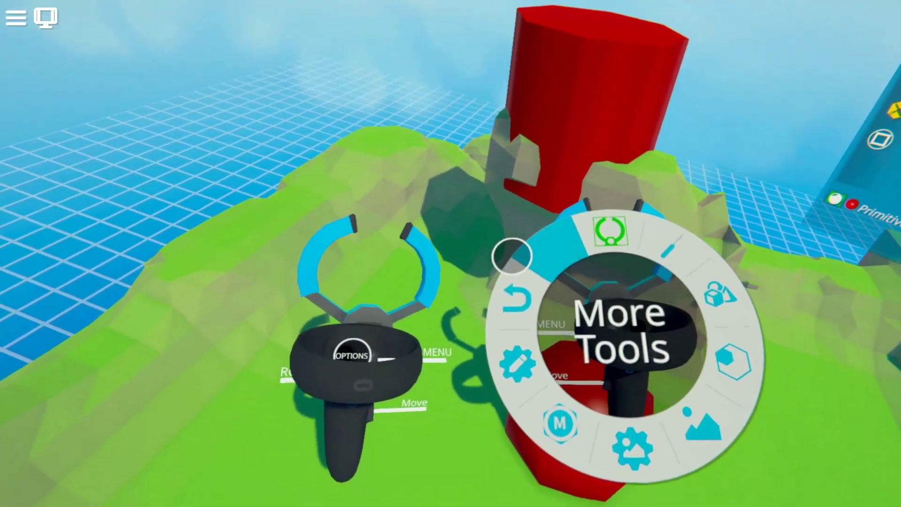
Open the red cylinder with the Edit Tool, lock its editing menu in place and expand its Set Material component.
click(514, 256)
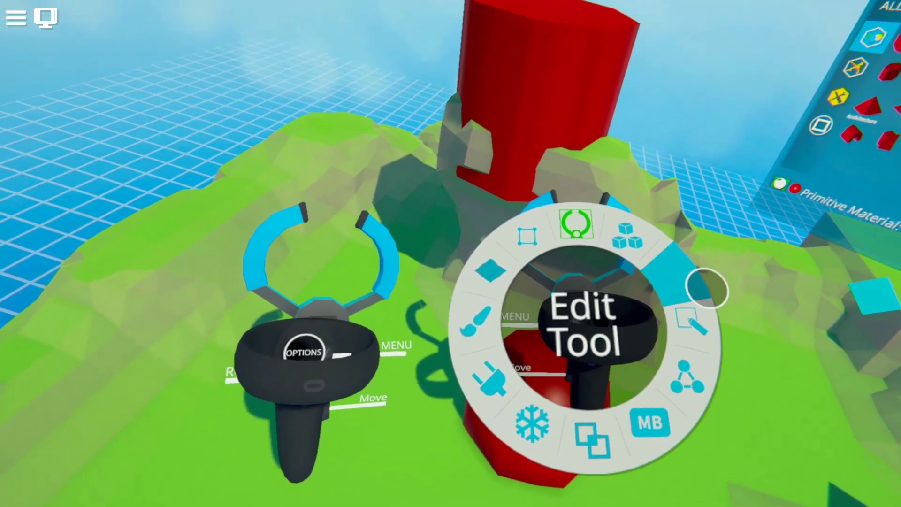
click(754, 356)
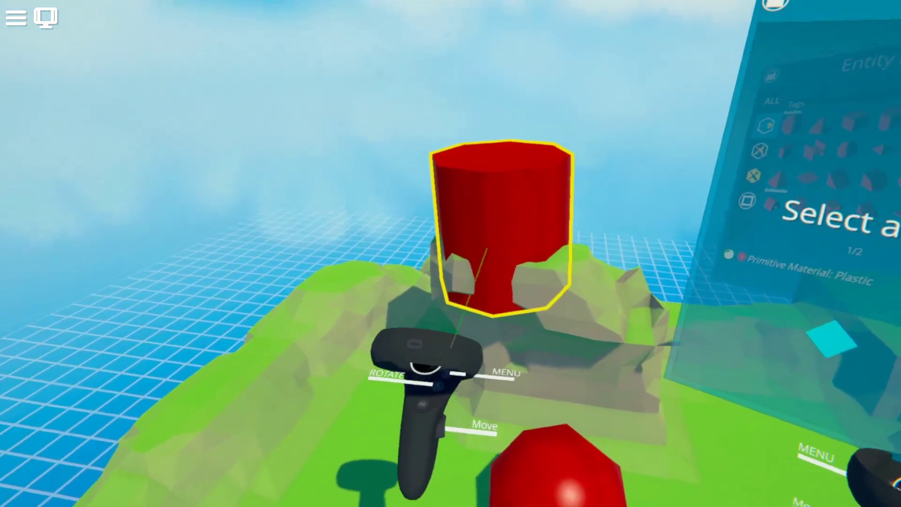
click(459, 226)
click(583, 398)
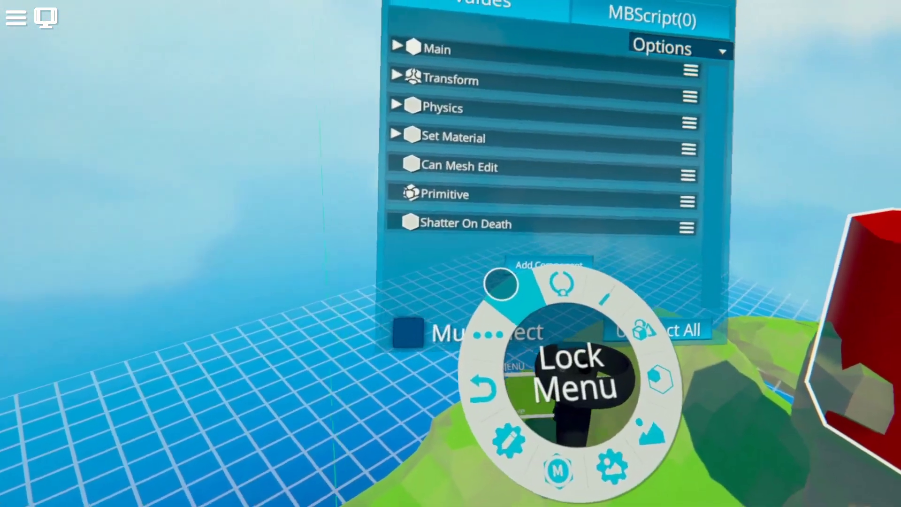
click(501, 284)
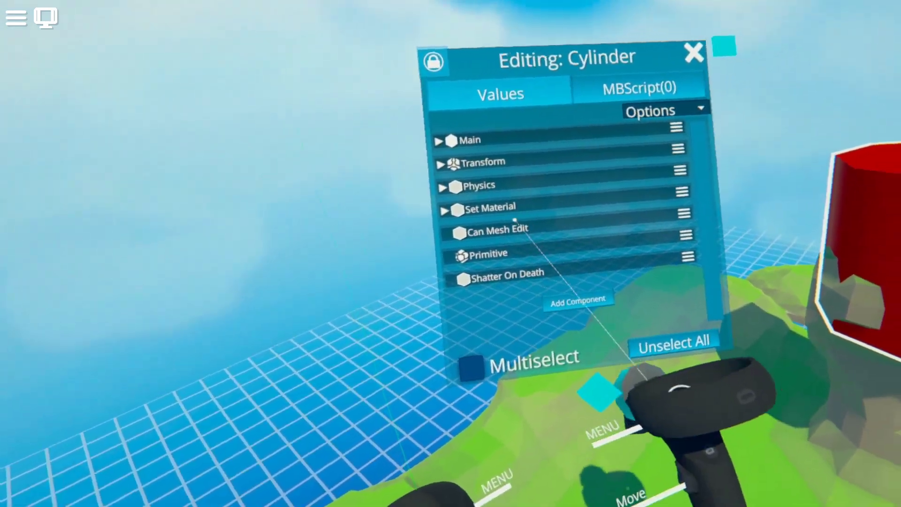
click(515, 219)
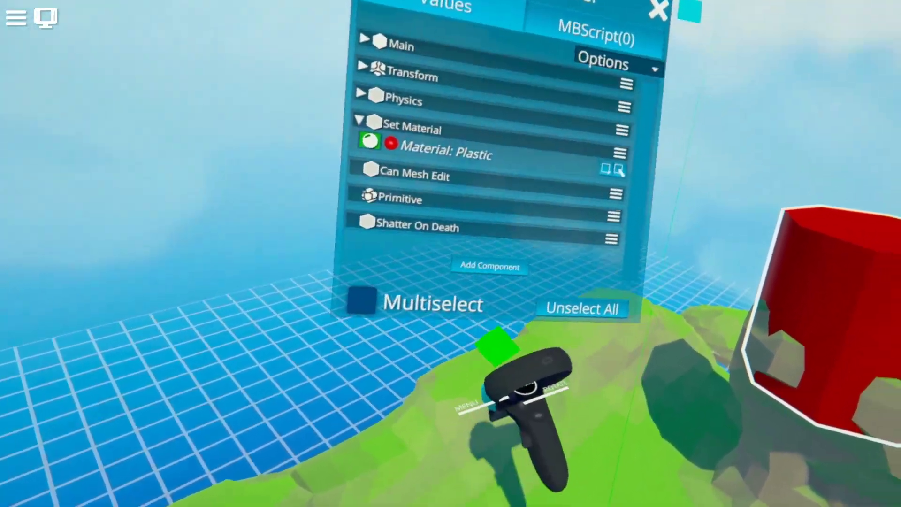
Reposition and resize the locked cylinder editing menu and the Entity Assets menu in the world.
click(688, 123)
drag(719, 325, 489, 459)
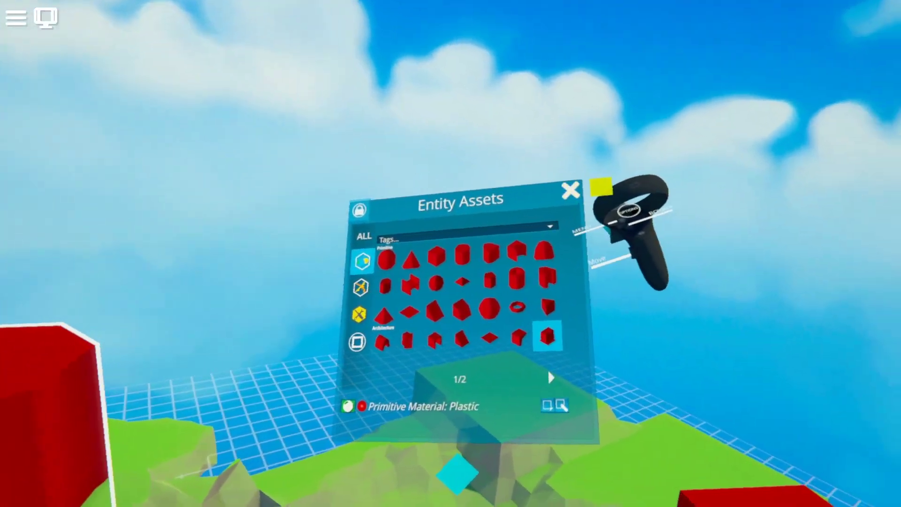
drag(601, 187, 726, 183)
click(619, 176)
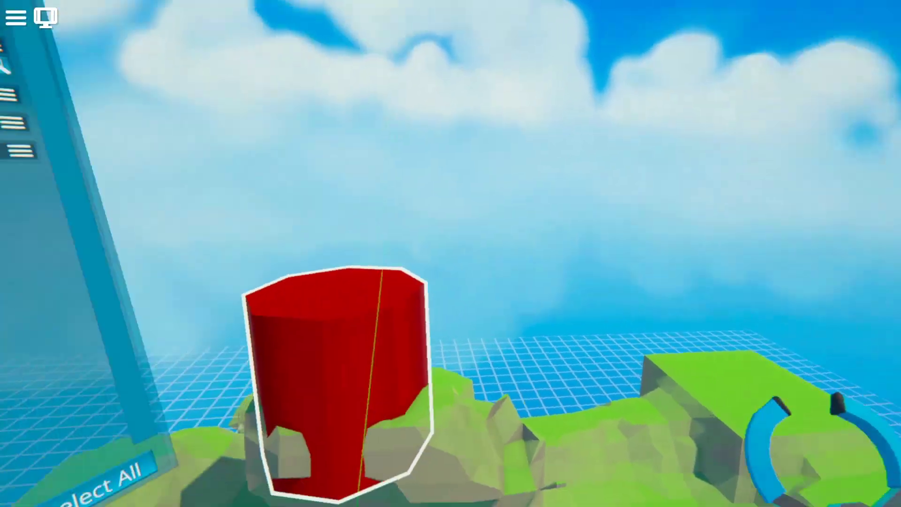
click(501, 55)
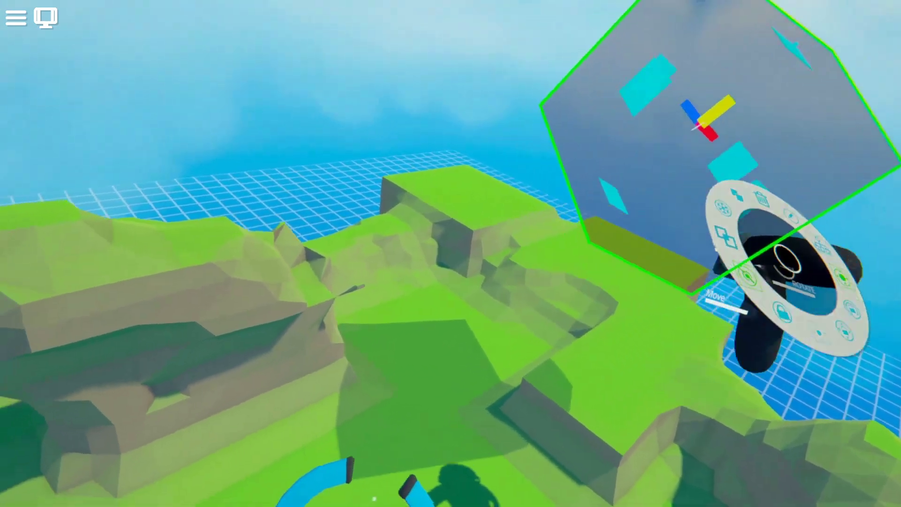
Add a stairway from the Entity Assets, toggling Angle Lock while holding it, and add a Ramp Convex primitive.
click(698, 285)
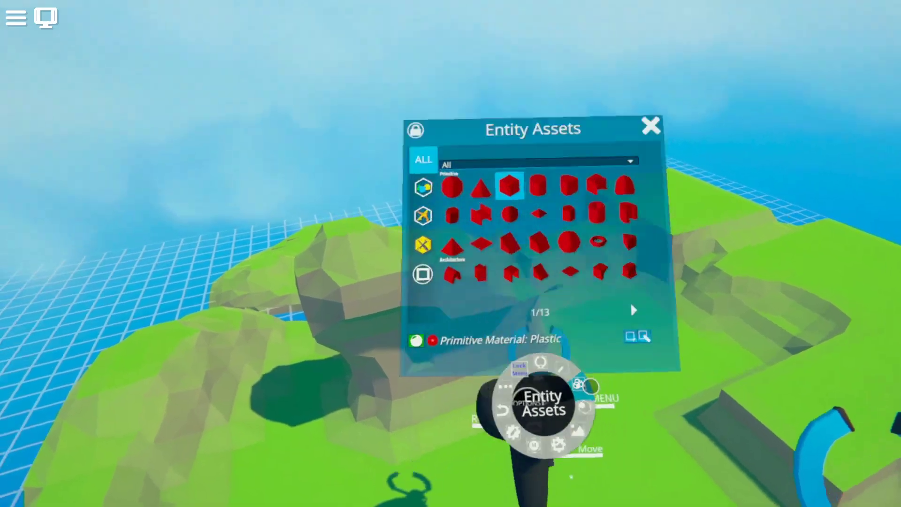
click(547, 276)
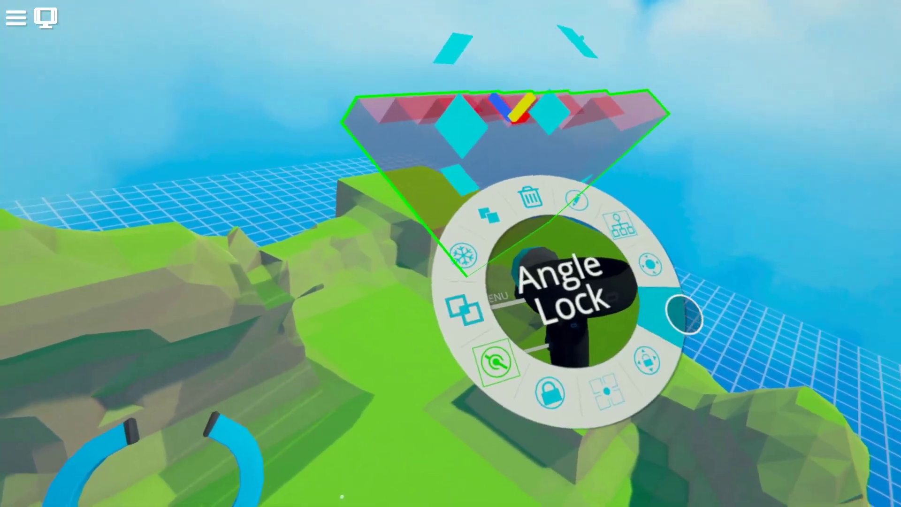
click(684, 314)
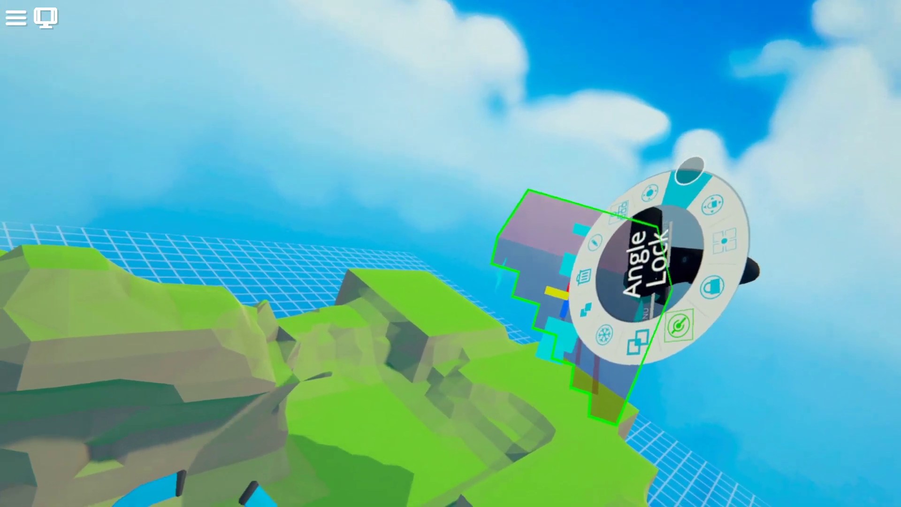
click(690, 173)
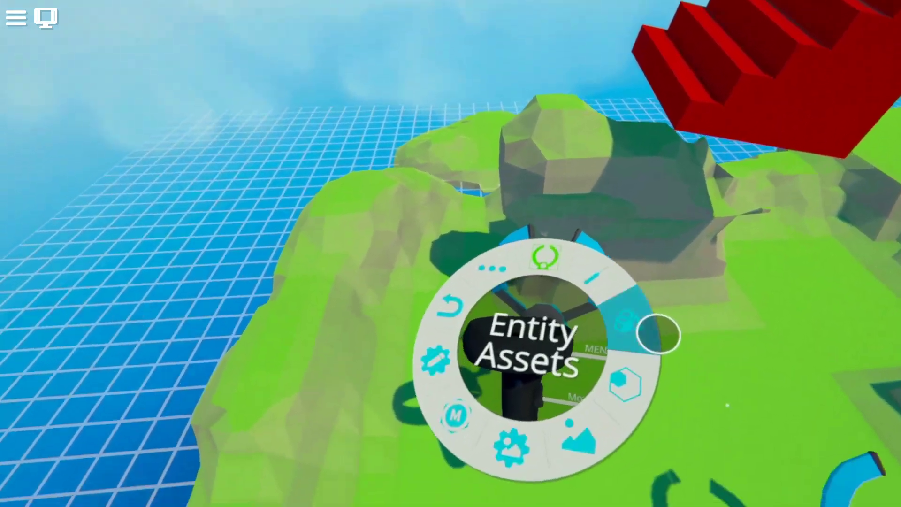
click(659, 334)
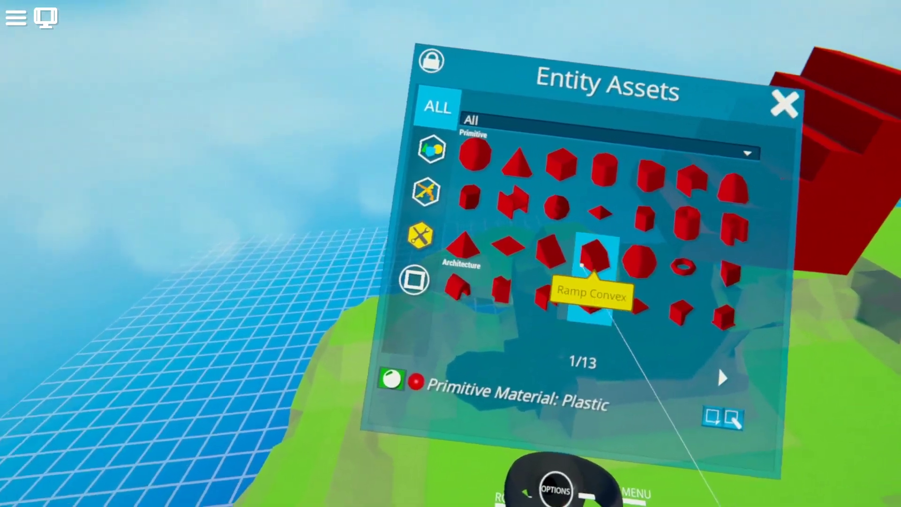
click(596, 264)
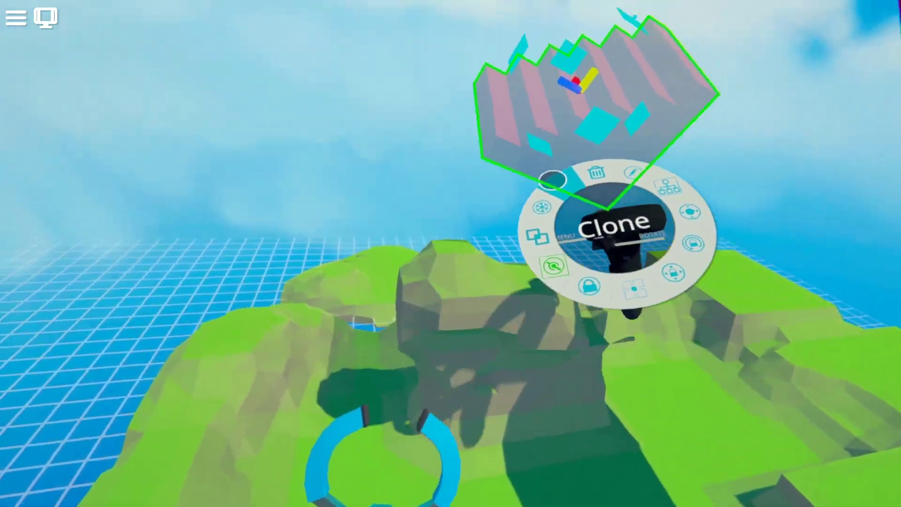
Clone the held stairway and undo the creation of the stairway copies.
click(553, 179)
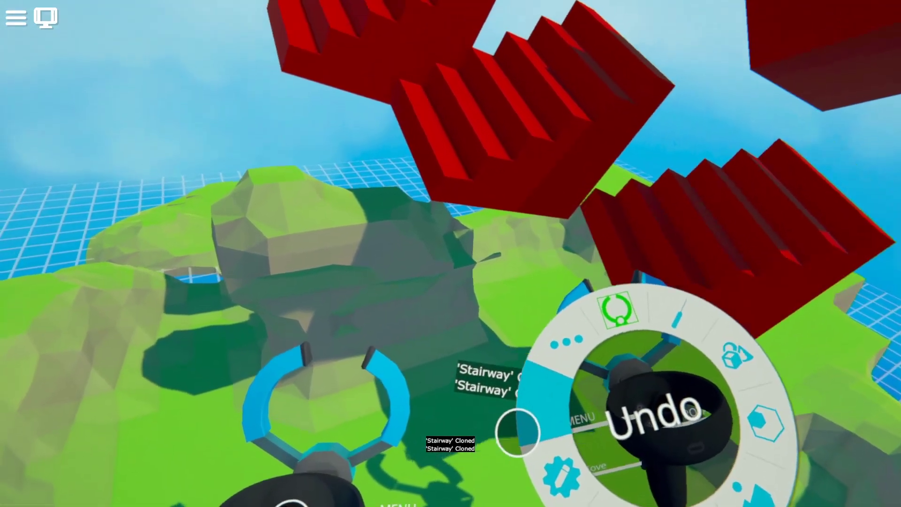
click(517, 432)
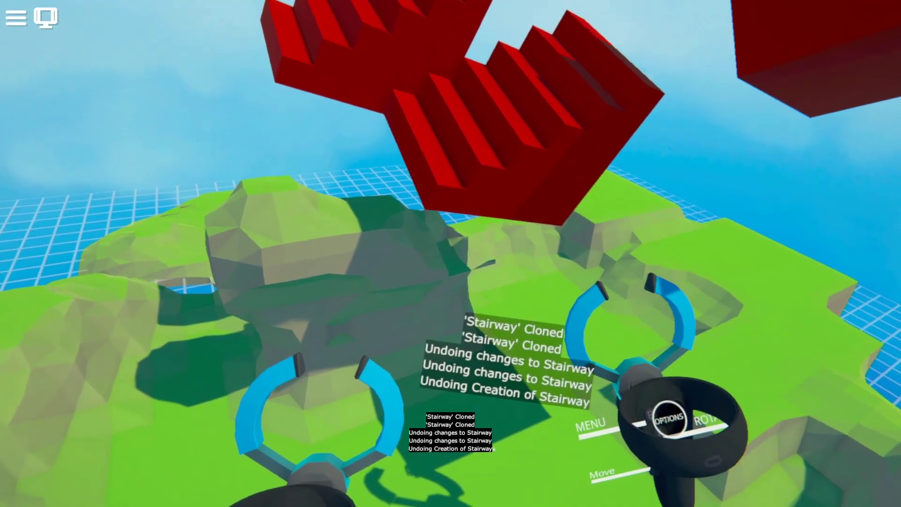
click(536, 377)
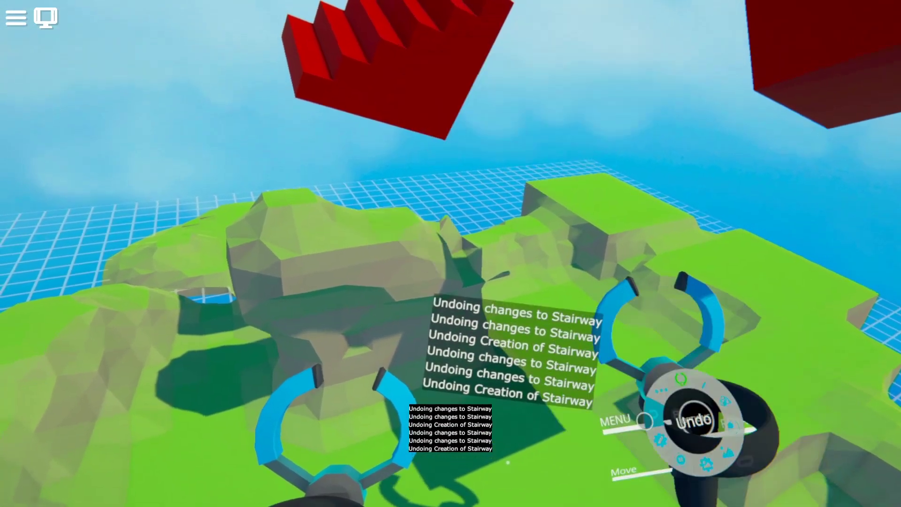
click(588, 418)
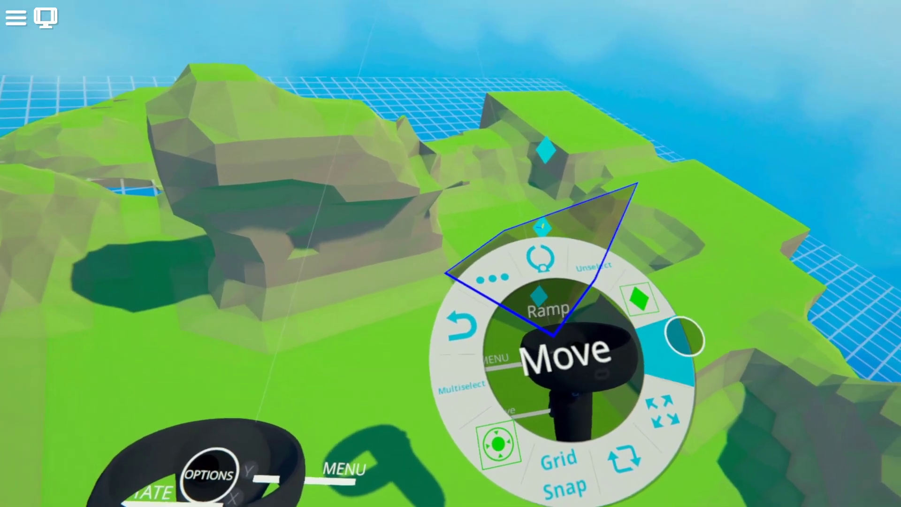
Switch the selected ramp's transform gizmo to Move, and return to the diamond-handle mode with Physics turned off.
click(684, 345)
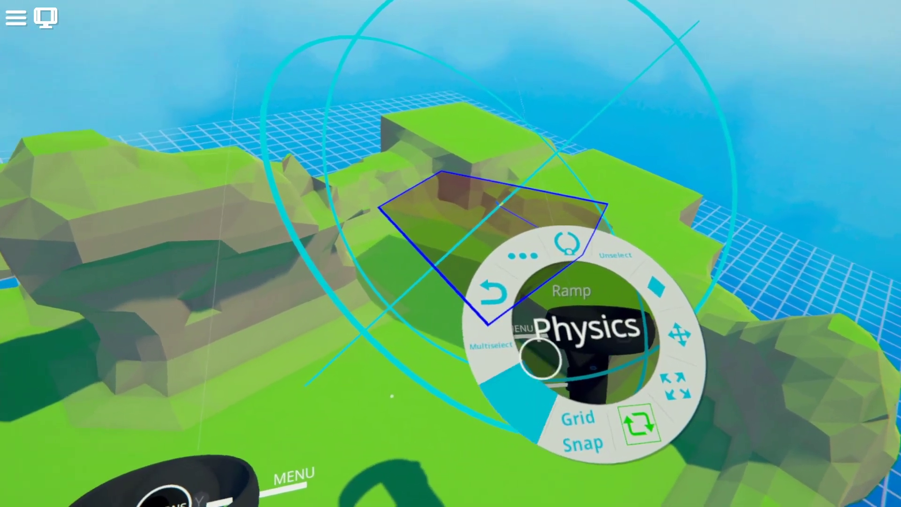
click(663, 273)
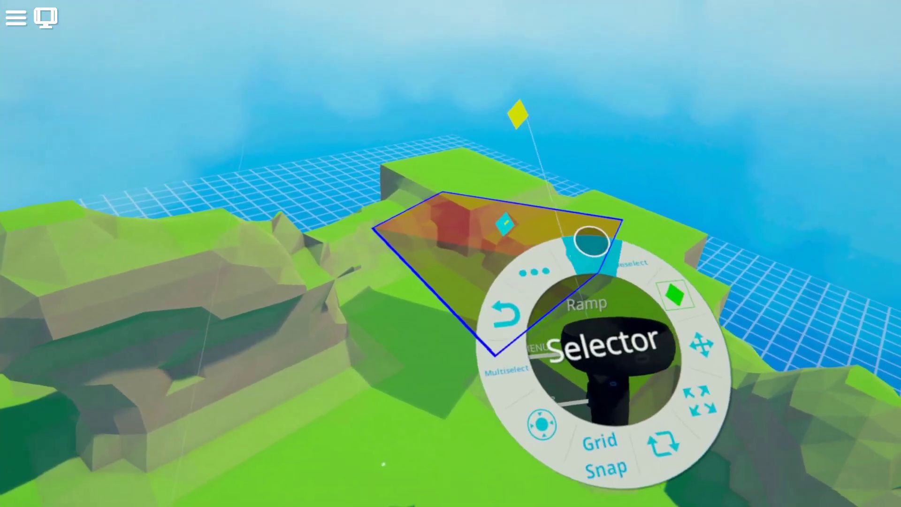
Leave the ramp's editing for the Selector tool, bring up the Entity Assets menu, and return to the Selector.
click(591, 239)
click(687, 271)
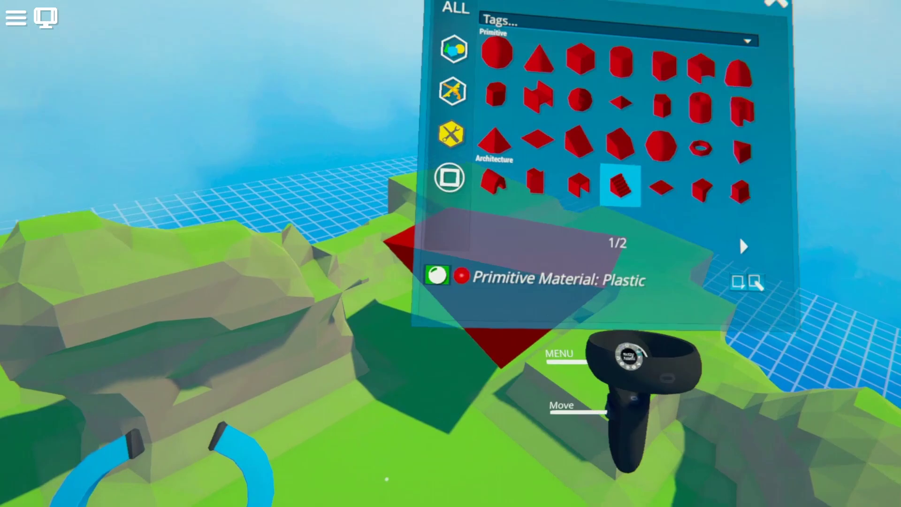
click(617, 253)
click(415, 181)
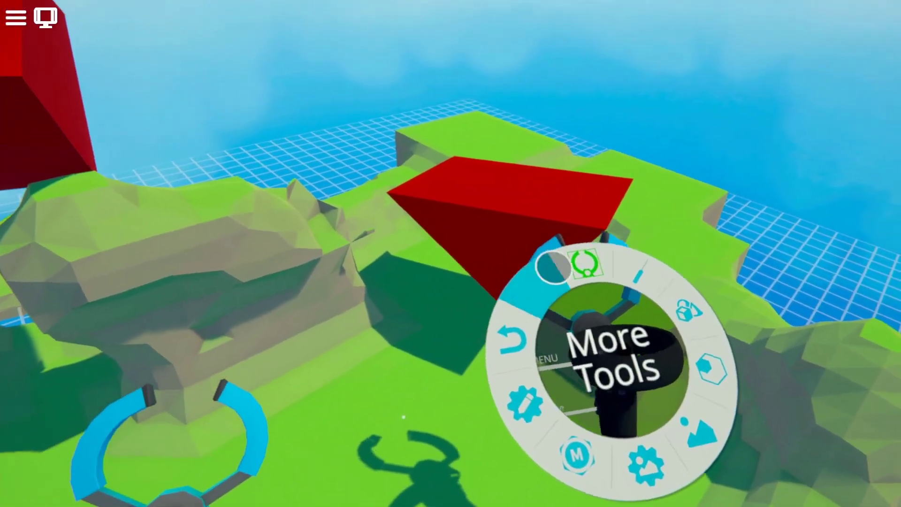
Select the ramp with the Select Pointer, add the Ramp Convex through Multiselect, move both together, and return to the Selector.
click(635, 311)
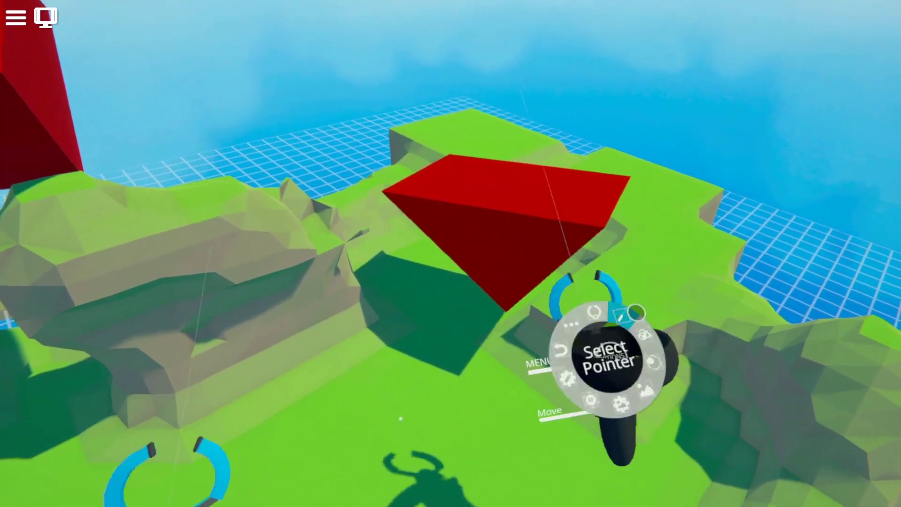
click(545, 186)
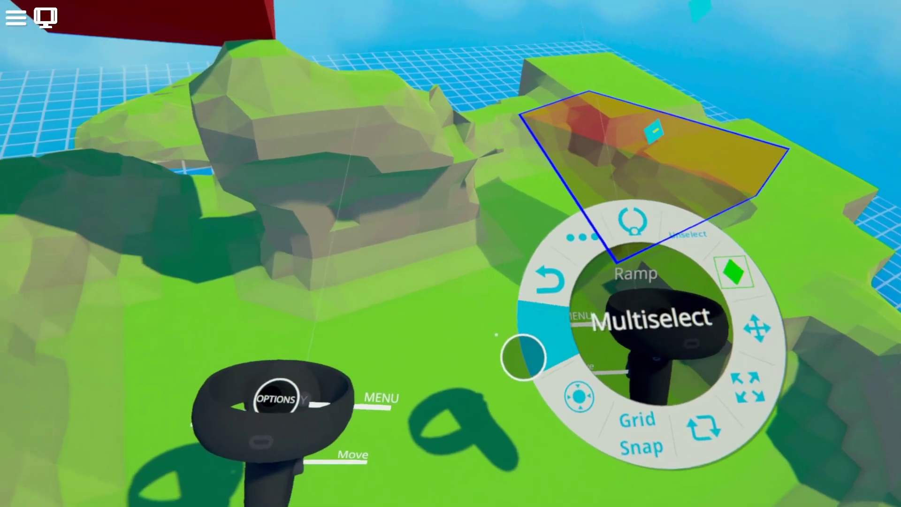
click(525, 354)
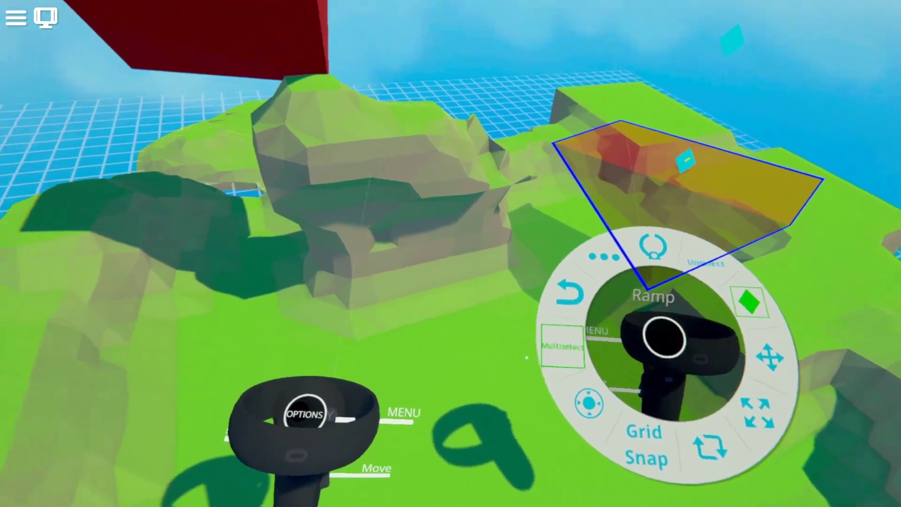
click(444, 155)
drag(568, 231, 607, 211)
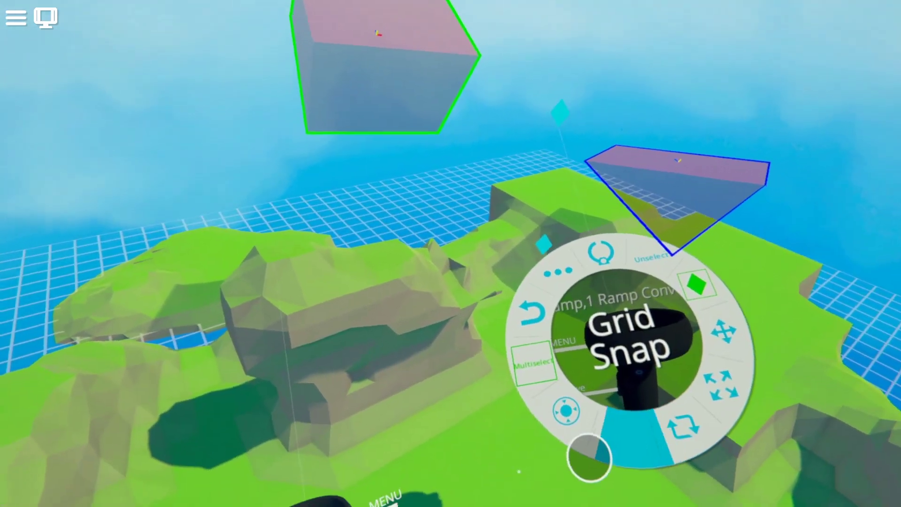
click(592, 237)
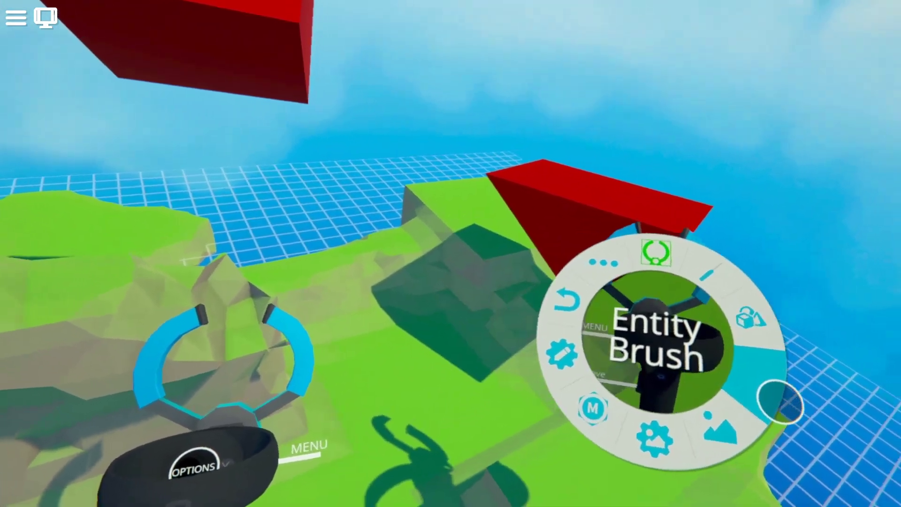
Open the Entity Brush in Block mode with the cube as its shape.
click(779, 401)
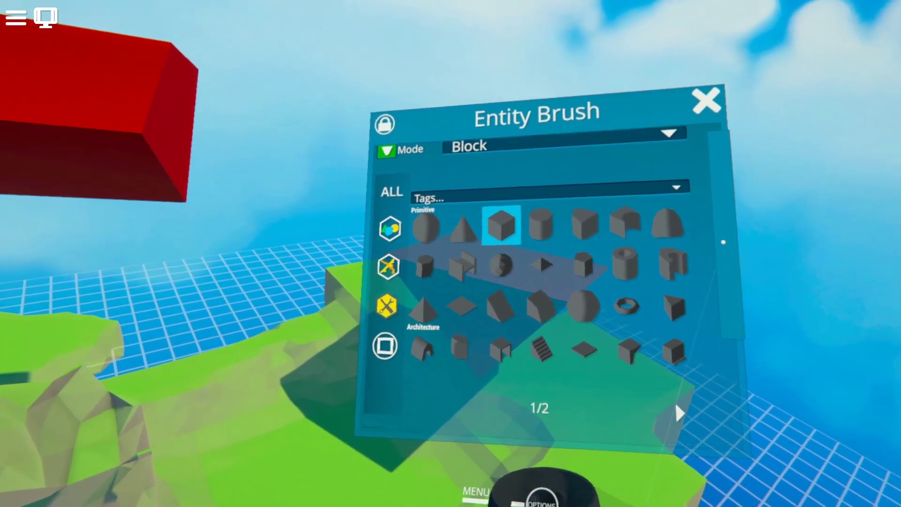
drag(723, 242, 787, 236)
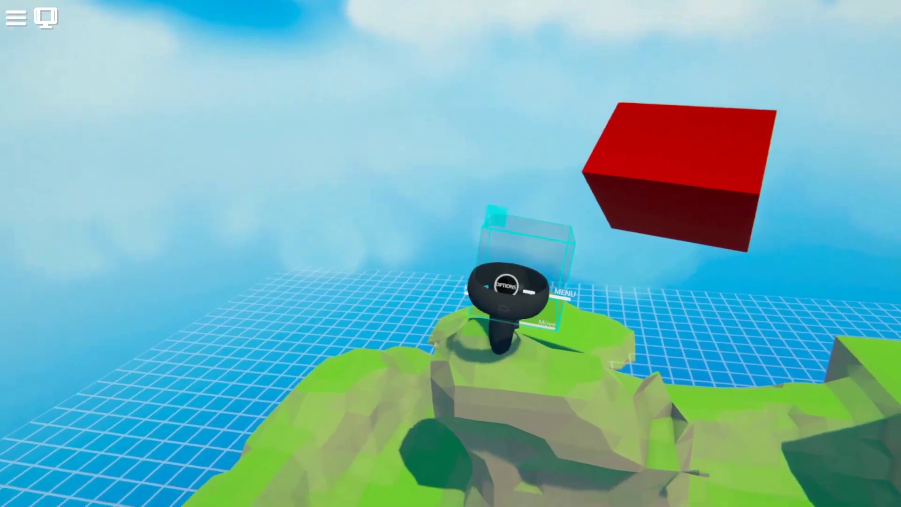
Draw two freehand cube blocks above the terrain, switch the brush shape to Icosphere, and draw several icospheres beside them.
drag(506, 290, 631, 347)
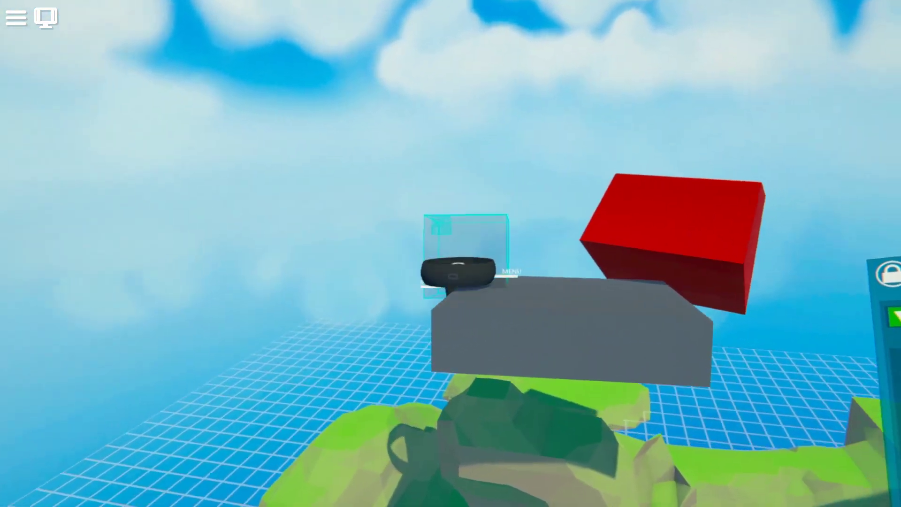
click(466, 256)
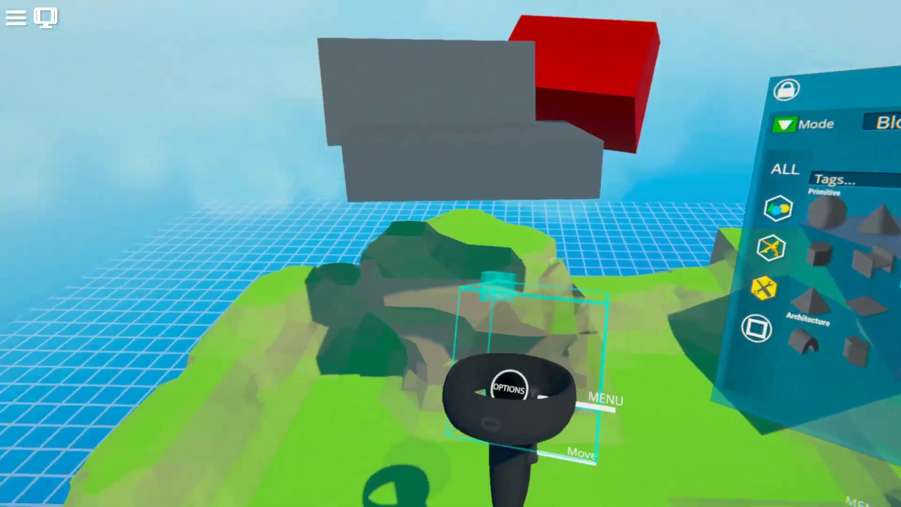
click(528, 361)
click(583, 322)
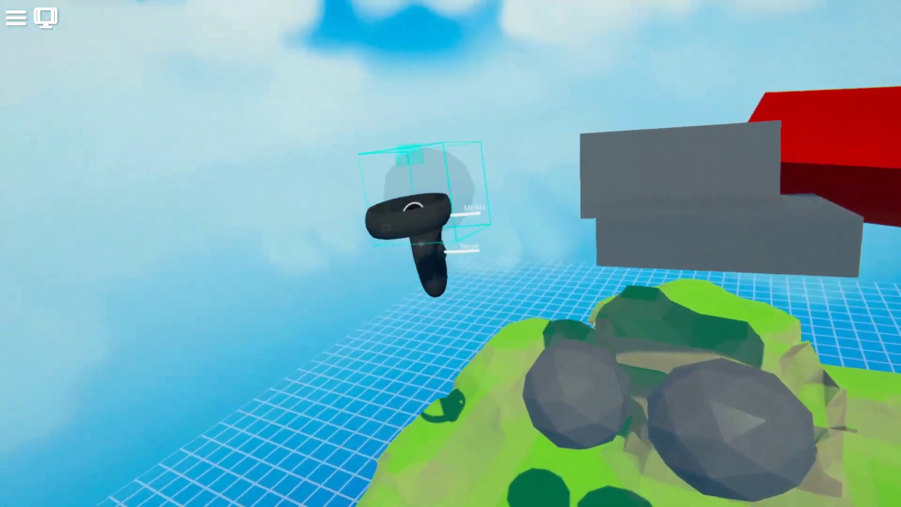
click(493, 217)
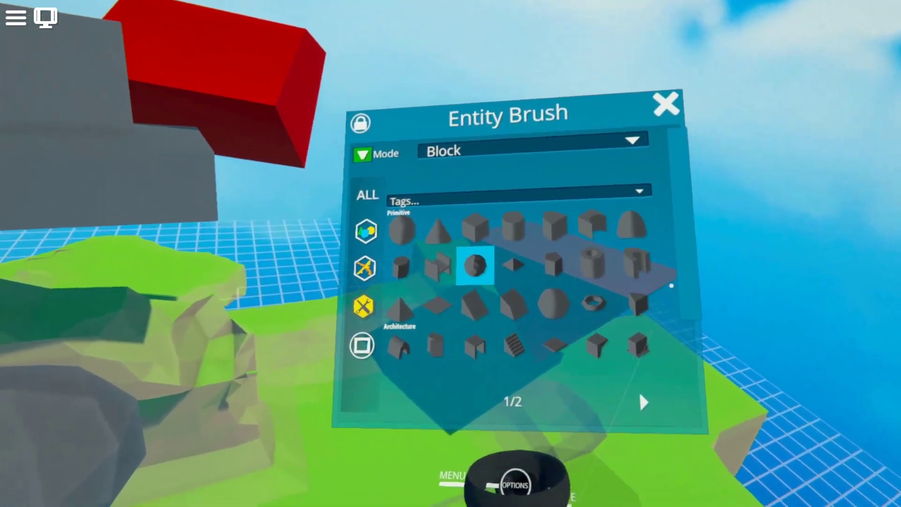
Undo the creation of the icospheres and the two cubes.
click(677, 359)
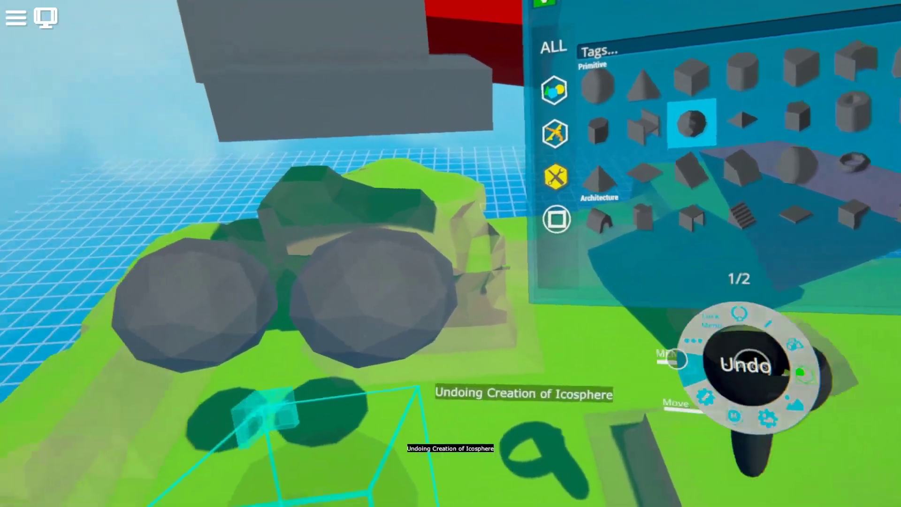
key(ctrl+z)
key(ctrl+z)
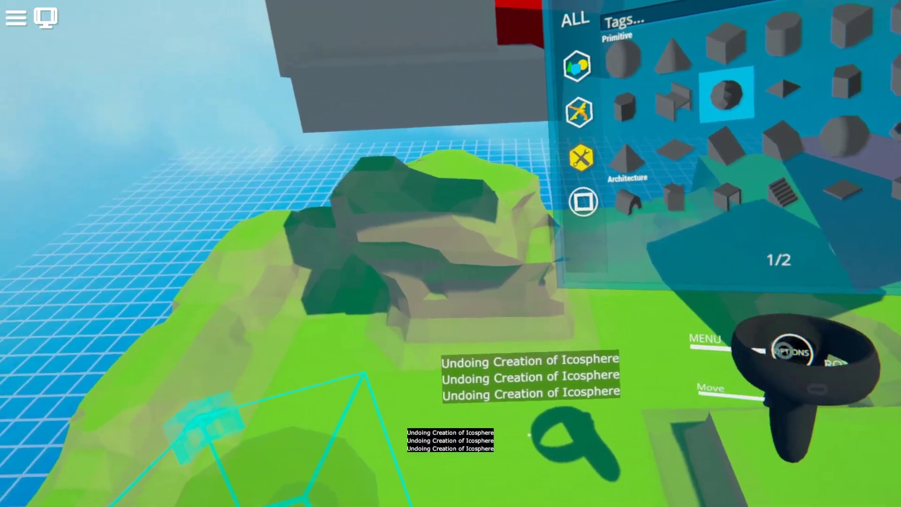
key(ctrl+z)
key(ctrl+z)
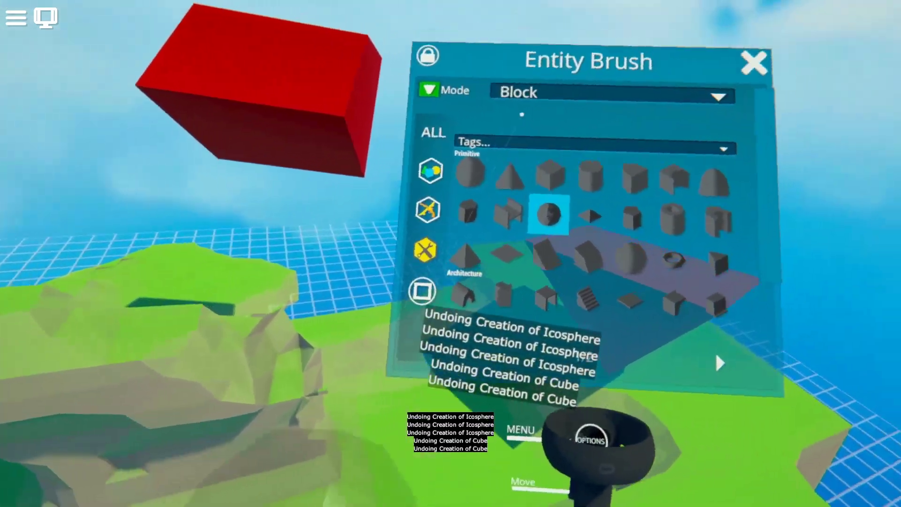
Enable Snap To Grid and Block Angle Snap for the Entity Brush.
drag(667, 254, 793, 268)
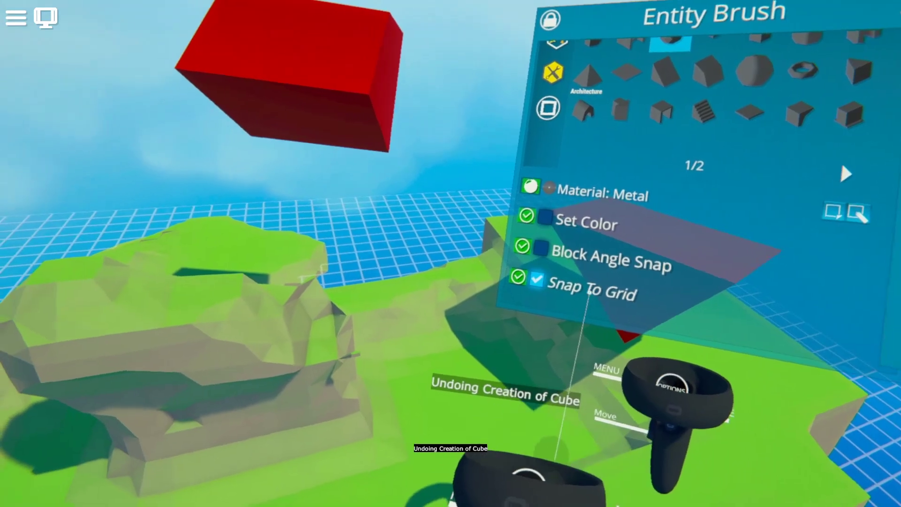
click(576, 254)
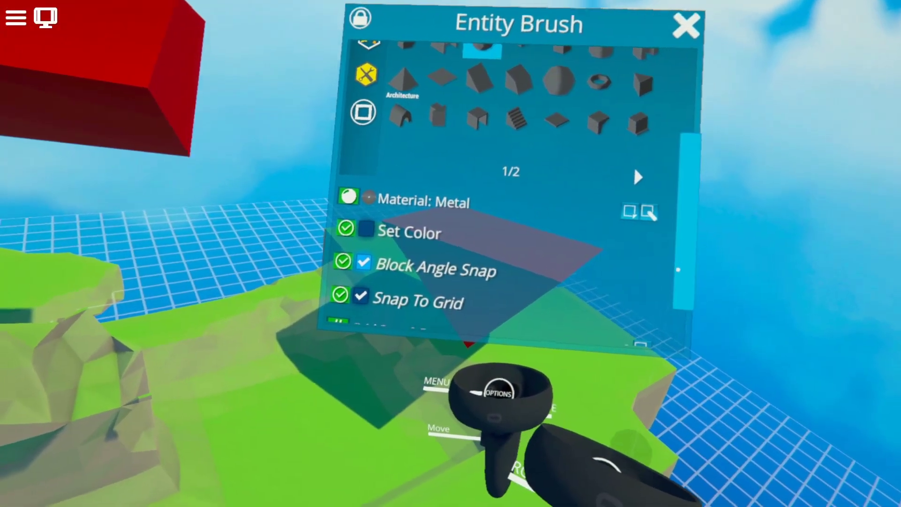
mouse_move(677, 269)
mouse_down()
mouse_move(816, 318)
mouse_move(850, 221)
mouse_up()
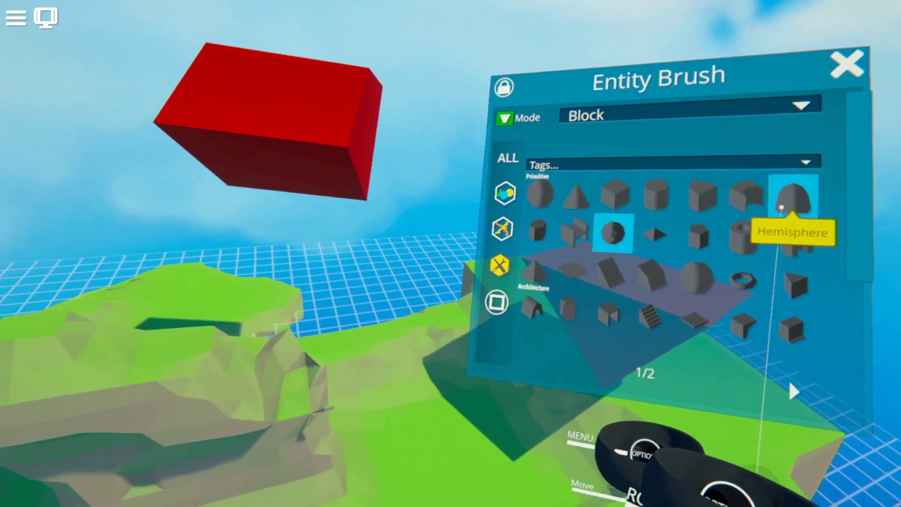
Set the brush shape to the cube and draw a long wall and flat slabs snapped to the grid.
click(614, 197)
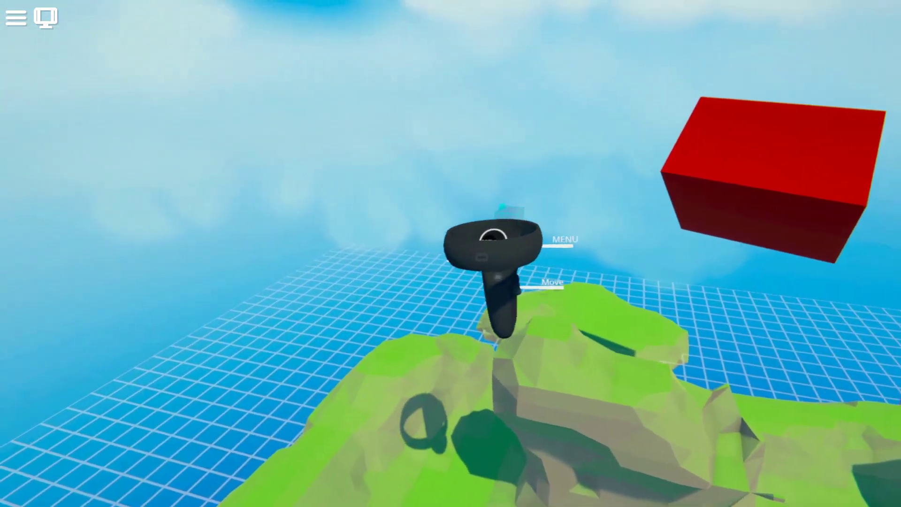
mouse_move(502, 207)
mouse_down()
mouse_move(626, 230)
mouse_move(675, 222)
mouse_move(651, 218)
mouse_up()
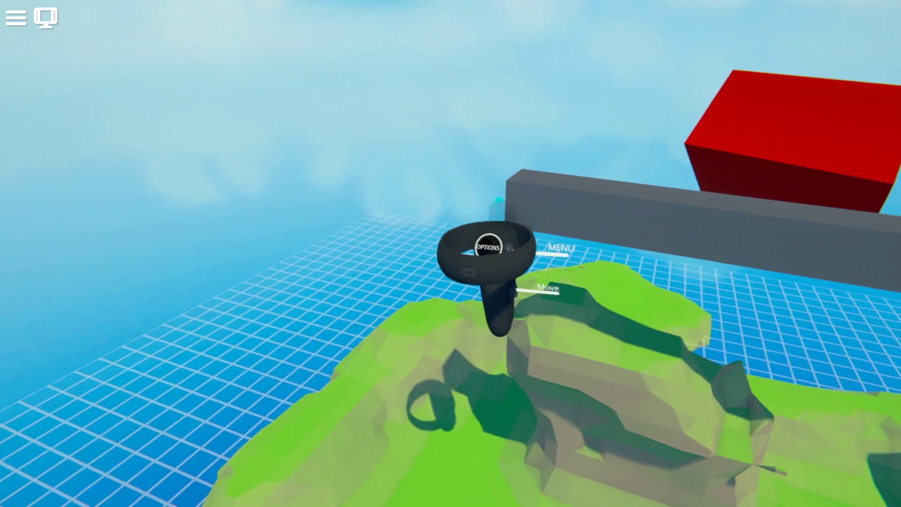
drag(503, 214, 462, 270)
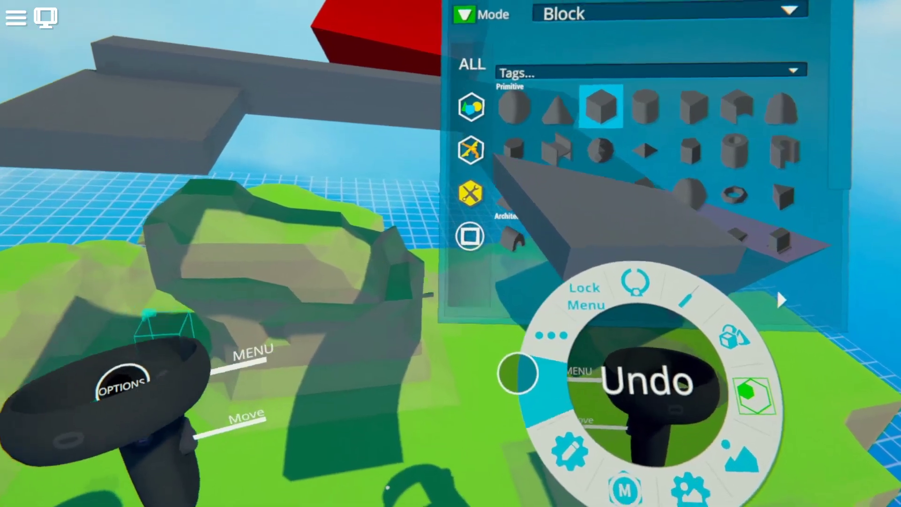
Undo the creation of the grid-snapped wall and slabs.
click(517, 373)
click(569, 372)
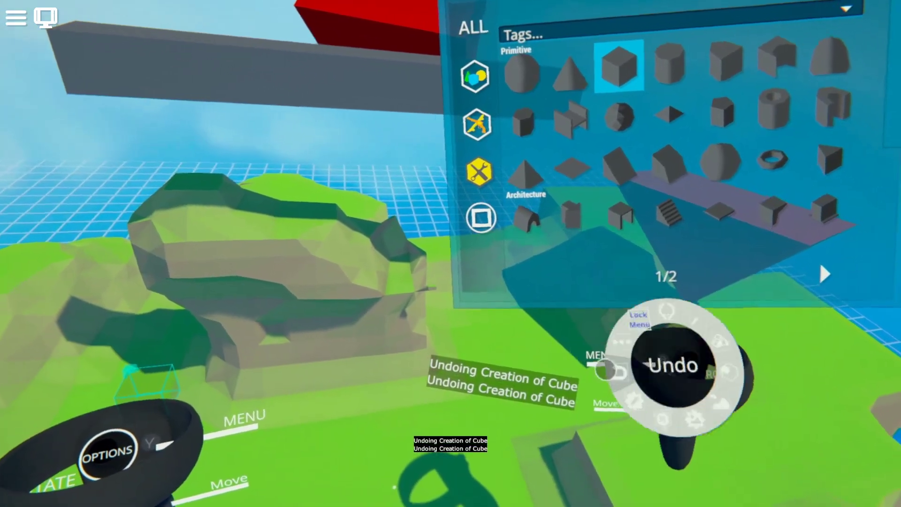
click(588, 361)
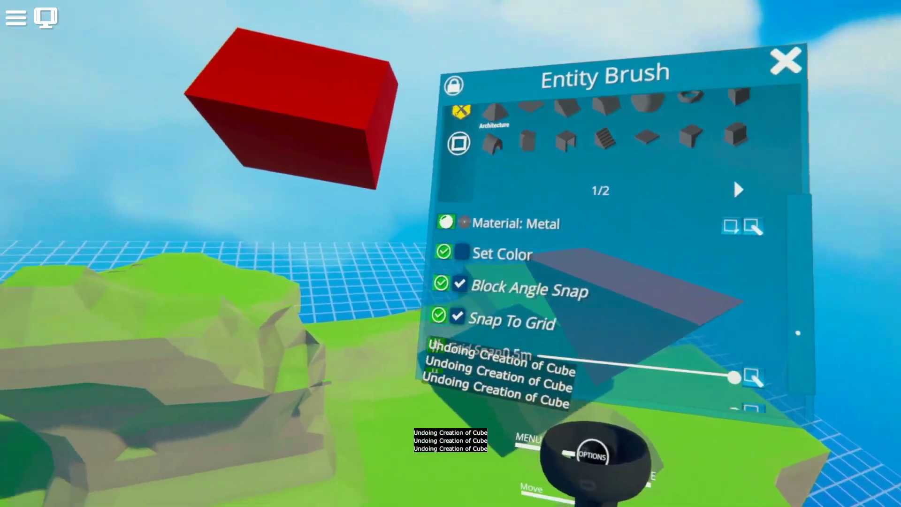
Turn on Set Color, choose the open-sided architecture primitive, and draw it as a large dark red block above the terrain.
scroll(817, 188, down, 4)
scroll(826, 333, up, 2)
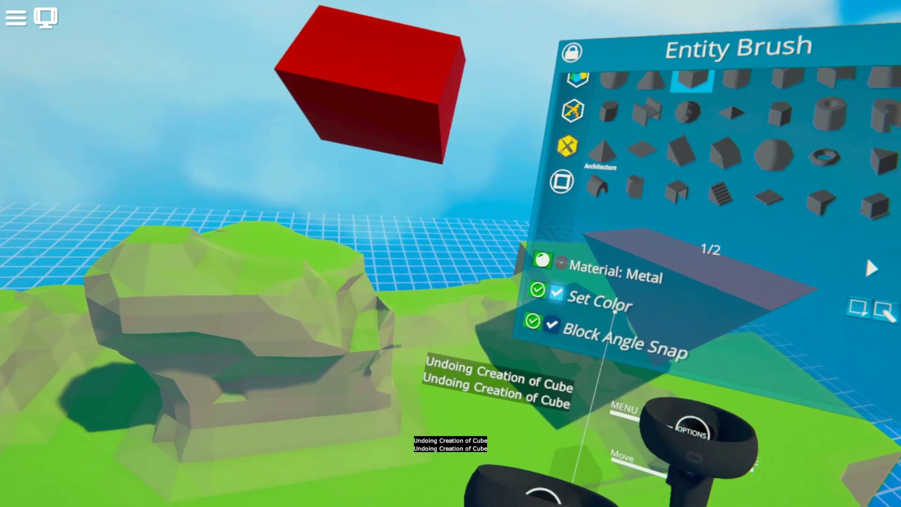
click(615, 311)
click(621, 211)
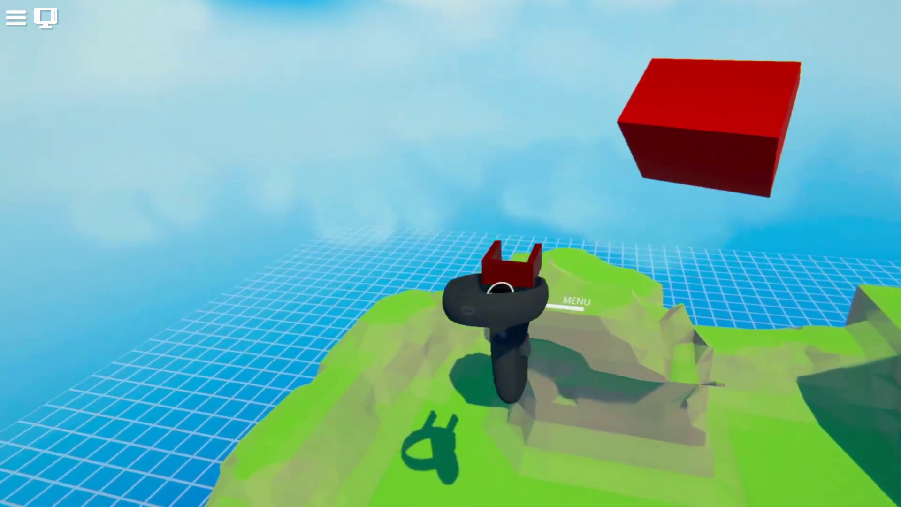
drag(501, 287, 631, 367)
Switch the Entity Brush mode to Hull Sculpt and sculpt dark red hull shapes around the open-sided block.
scroll(813, 319, down, 3)
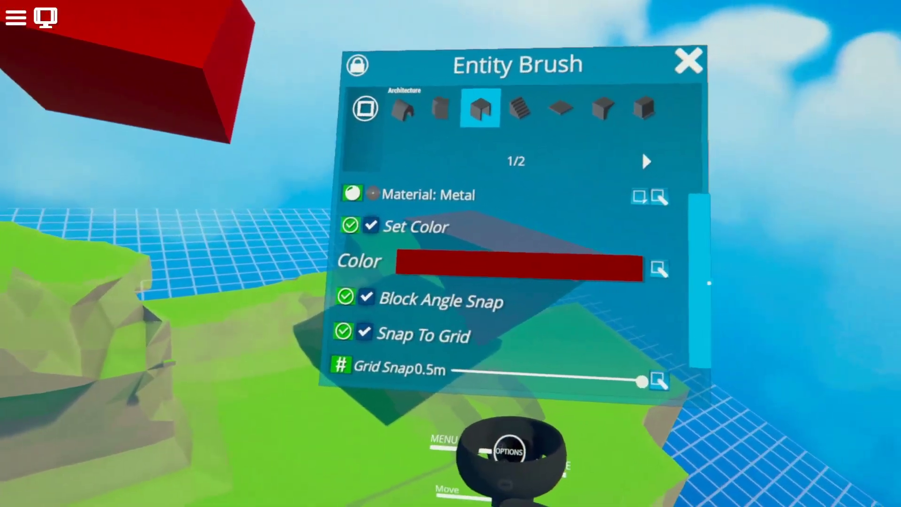
mouse_move(708, 281)
mouse_down()
mouse_move(780, 342)
mouse_move(808, 154)
mouse_up()
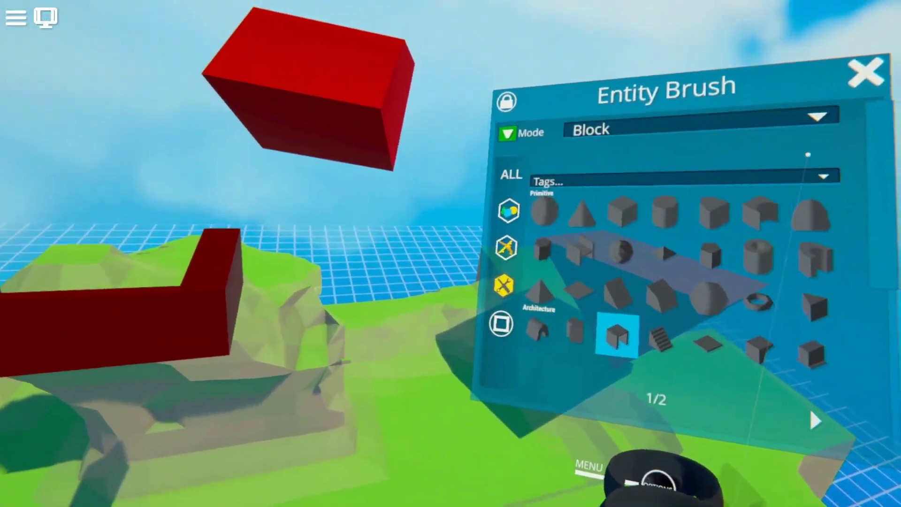
click(610, 129)
click(610, 185)
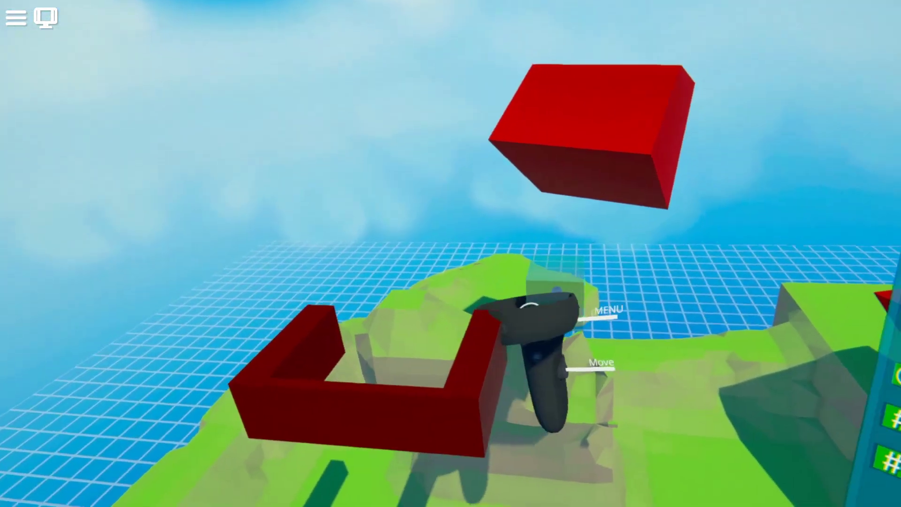
mouse_move(479, 244)
mouse_down()
mouse_move(473, 225)
mouse_move(557, 158)
mouse_move(577, 224)
mouse_move(527, 284)
mouse_up()
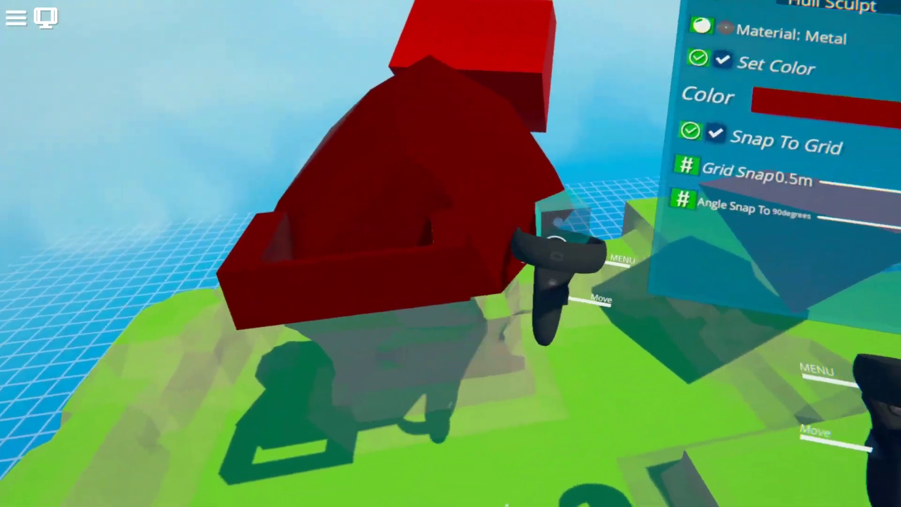
drag(558, 223, 583, 319)
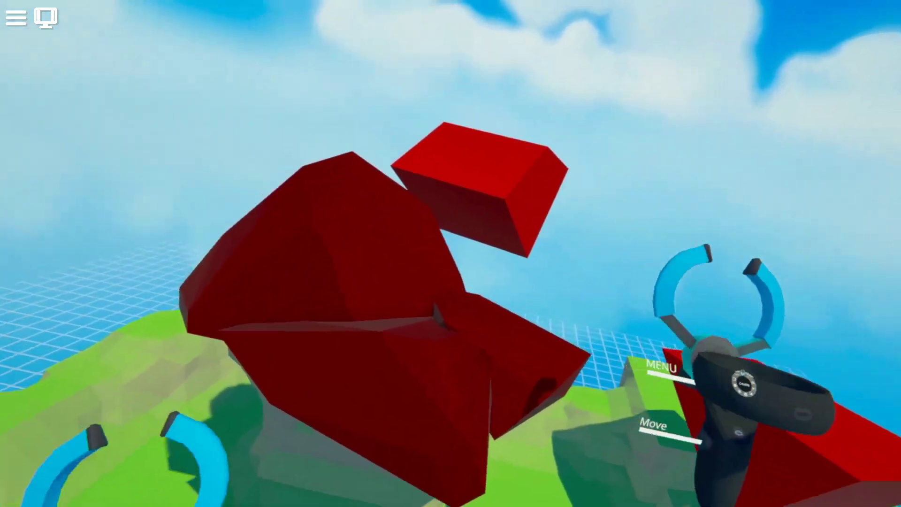
Run the creation in play mode, point at a sculpted hull to try it out, and return to edit mode.
key(Escape)
click(507, 115)
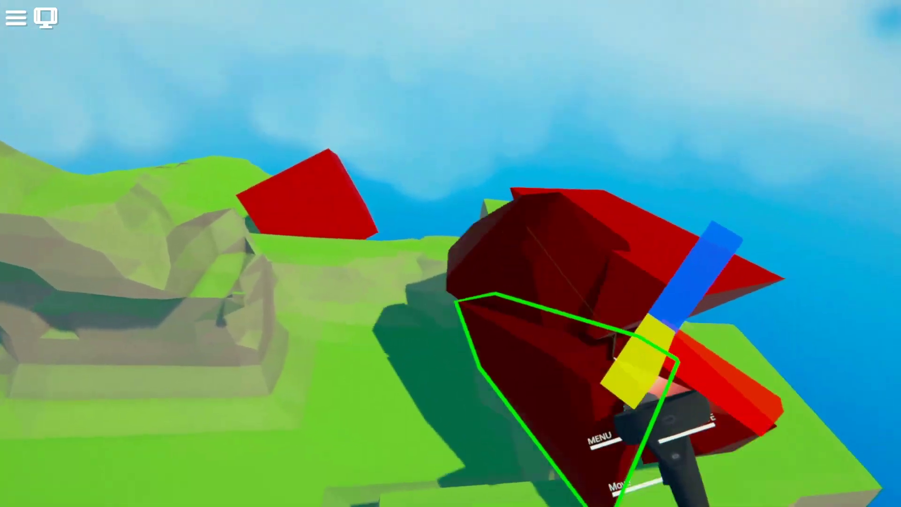
key(Escape)
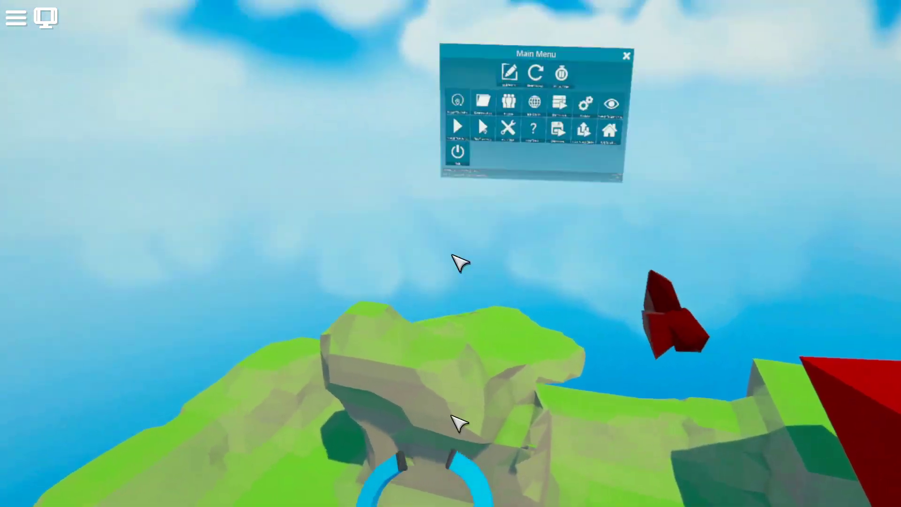
click(515, 86)
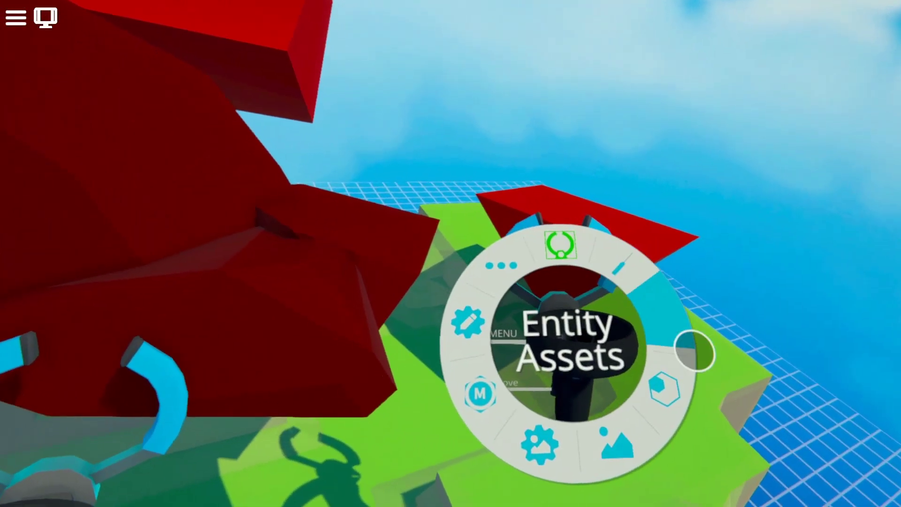
Turn off Snap To Grid for the Hull Sculpt brush and sculpt a free-angled dark red hull beside the existing shapes.
click(664, 389)
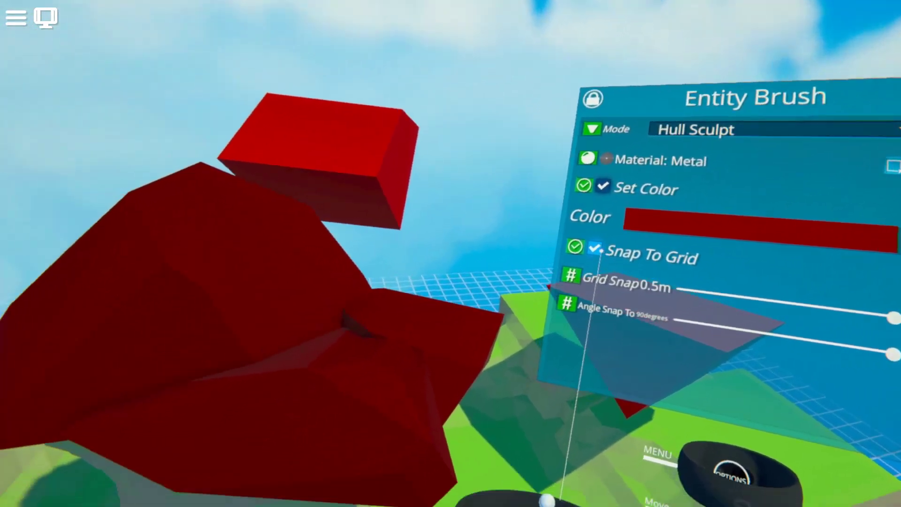
click(519, 287)
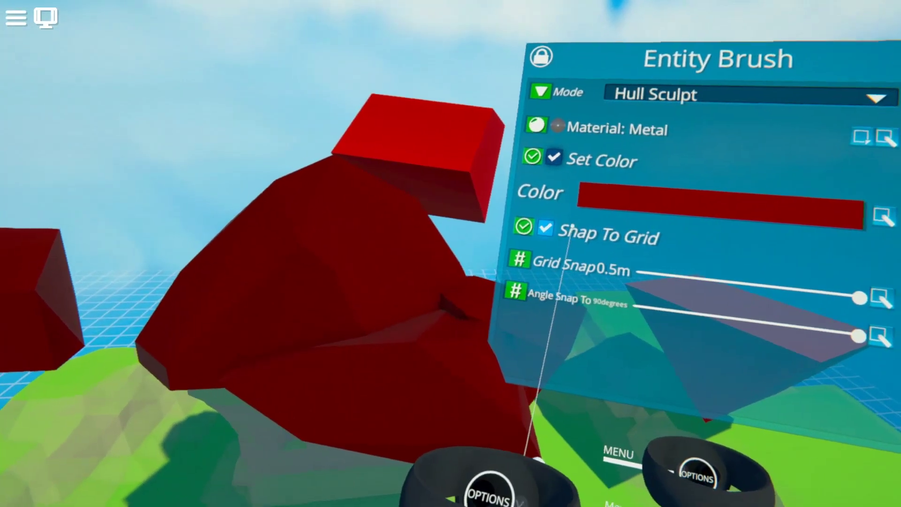
click(543, 227)
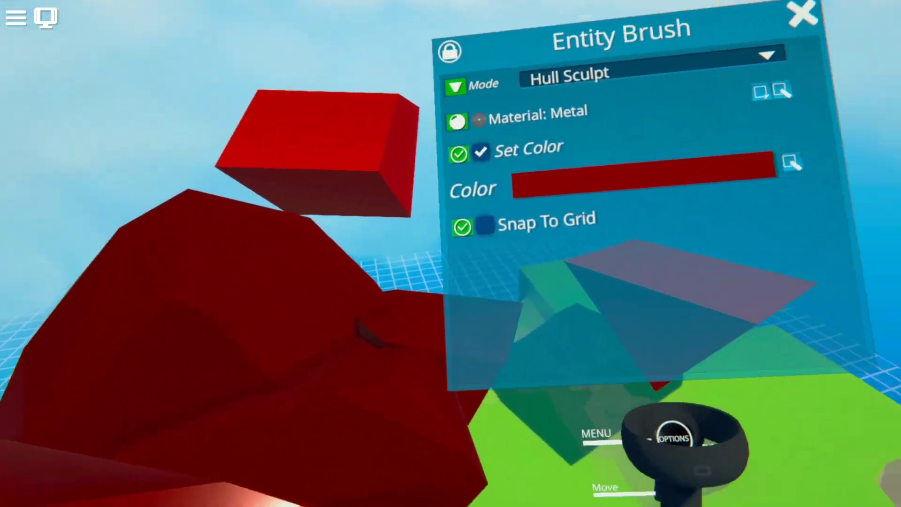
click(535, 299)
click(541, 369)
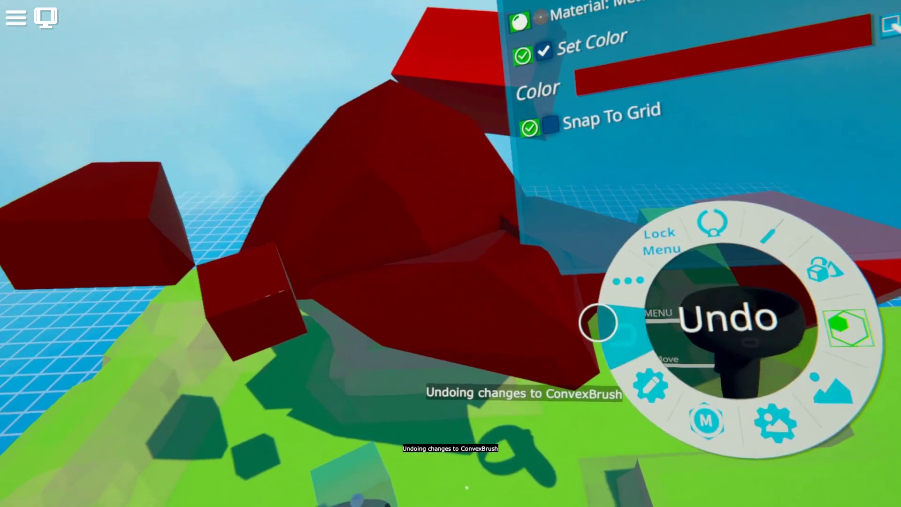
Undo the unsnapped hull and the Snap To Grid change.
click(599, 322)
click(613, 314)
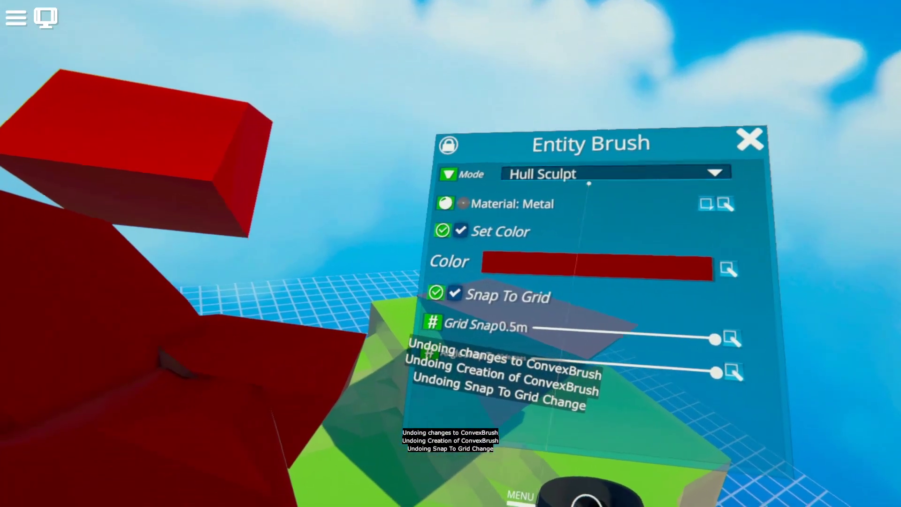
Switch the Entity Brush mode to Surface and place small dark red open-sided architecture primitives on the terrain.
click(589, 176)
click(582, 230)
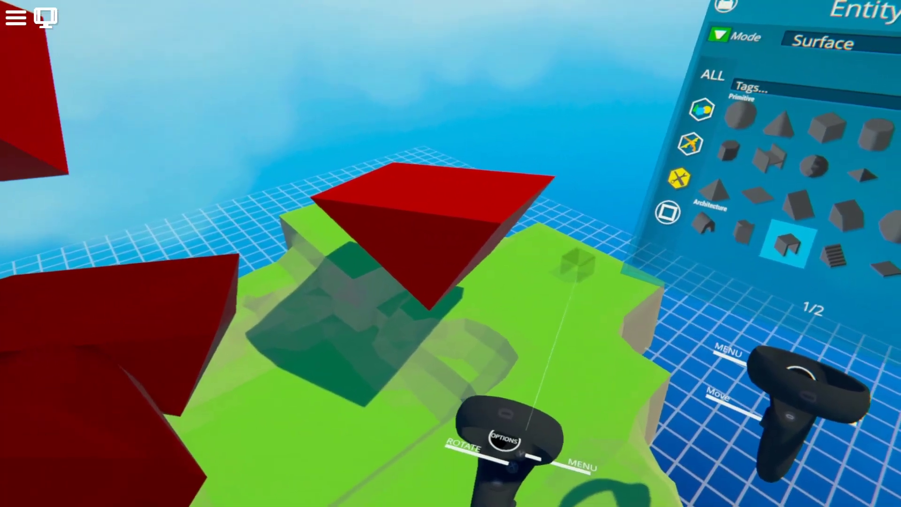
click(582, 235)
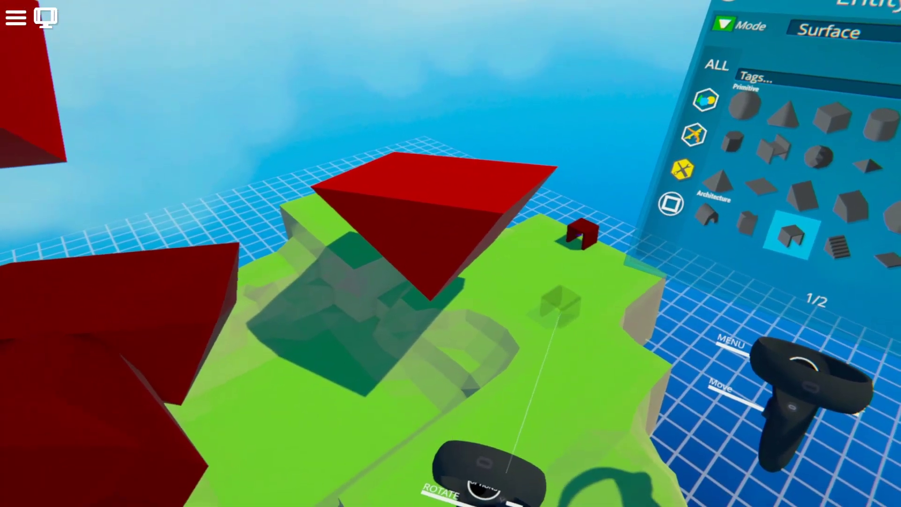
click(578, 275)
click(609, 278)
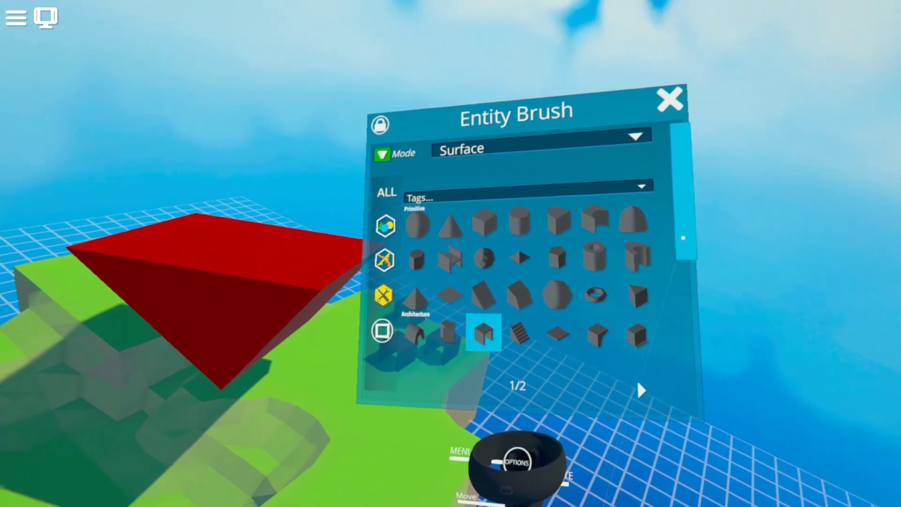
Choose the Classic Door for the Surface brush and place several copies of it on the green terrain.
mouse_move(683, 238)
mouse_down()
mouse_move(712, 274)
mouse_move(787, 223)
mouse_move(814, 235)
mouse_up()
click(623, 225)
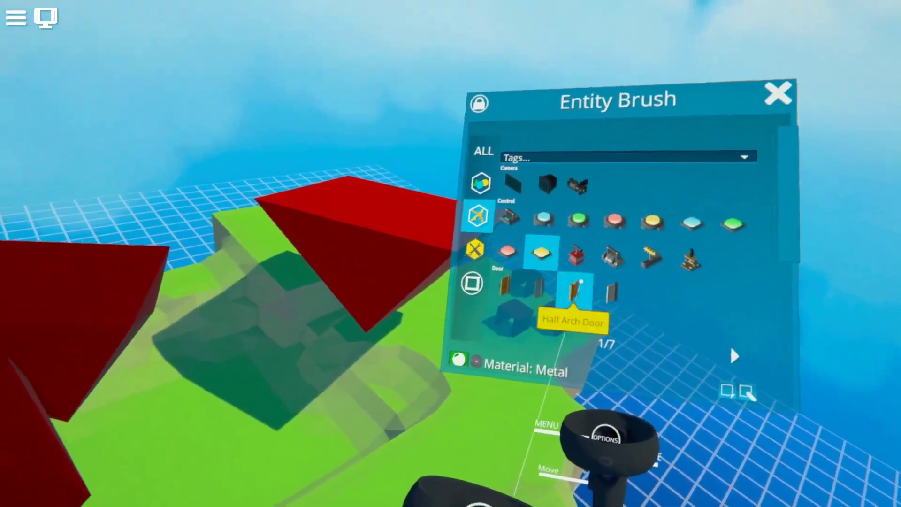
click(546, 273)
click(540, 329)
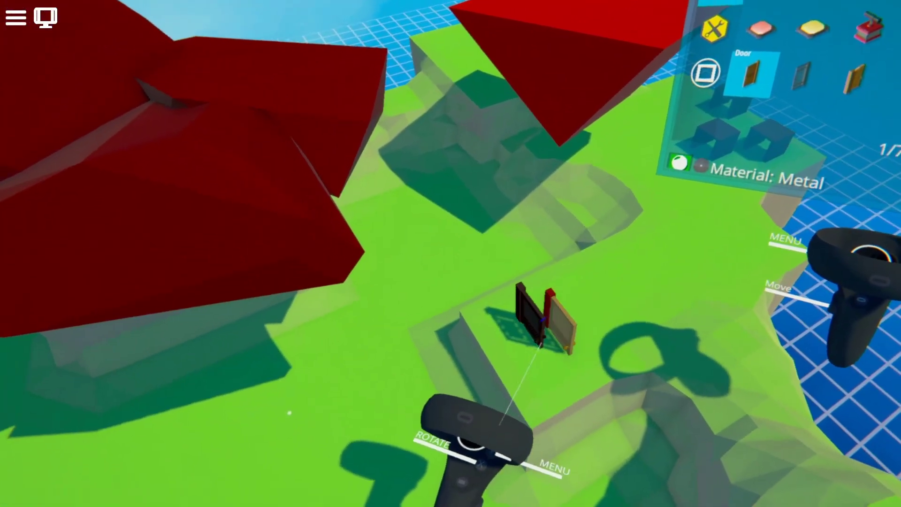
click(603, 258)
click(614, 237)
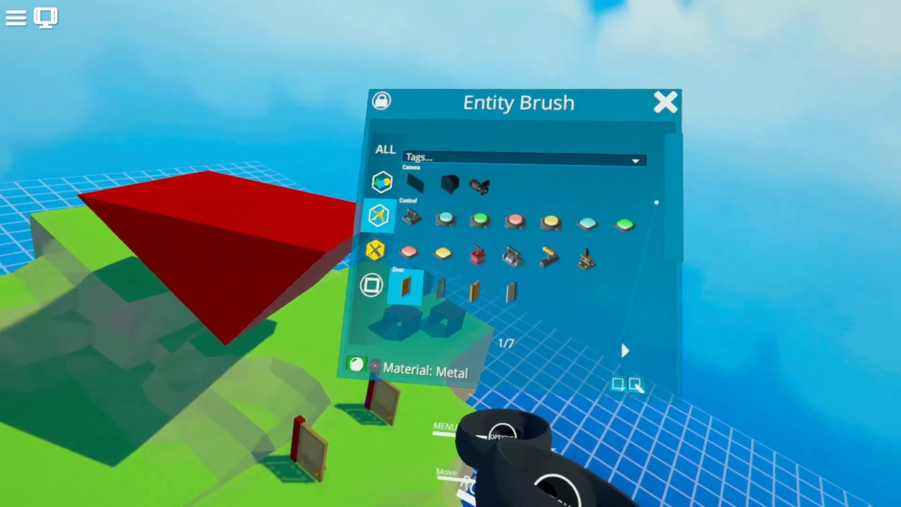
Turn on Set Scale for the Entity Brush and increase the Scale to about 1.39x.
mouse_move(680, 216)
mouse_down()
mouse_move(681, 227)
mouse_move(852, 301)
mouse_up()
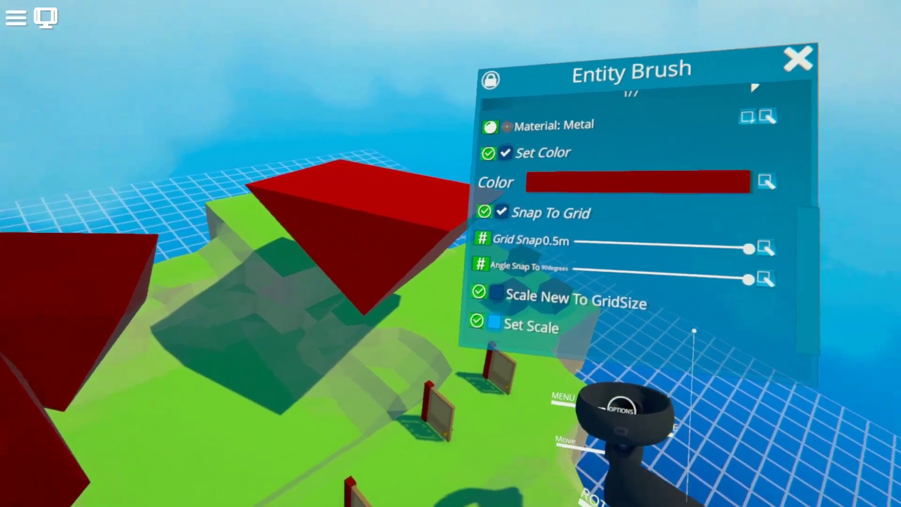
mouse_move(709, 281)
mouse_down()
mouse_move(708, 291)
mouse_move(760, 307)
mouse_up()
click(553, 276)
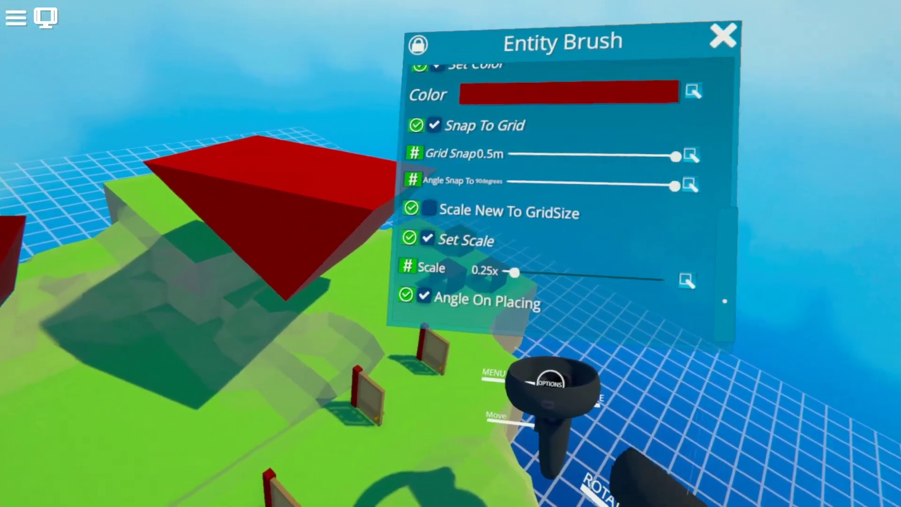
mouse_move(516, 267)
mouse_down()
mouse_move(598, 265)
mouse_move(593, 274)
mouse_up()
drag(649, 274, 662, 273)
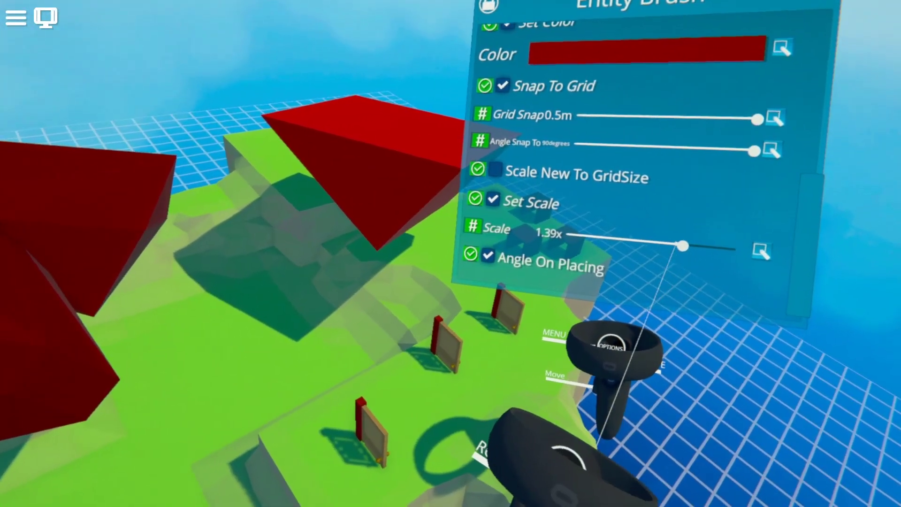
drag(686, 244, 764, 258)
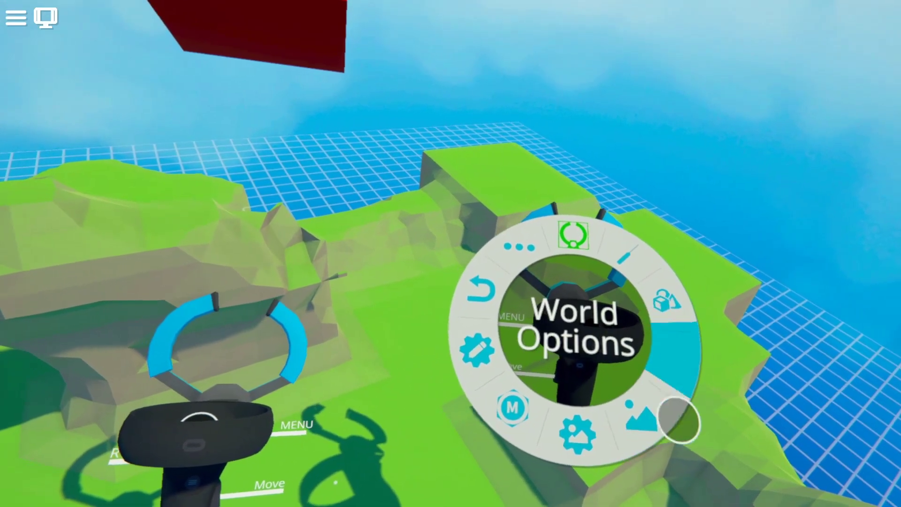
Open the World Options, look at the Mods screen, and close it.
click(668, 437)
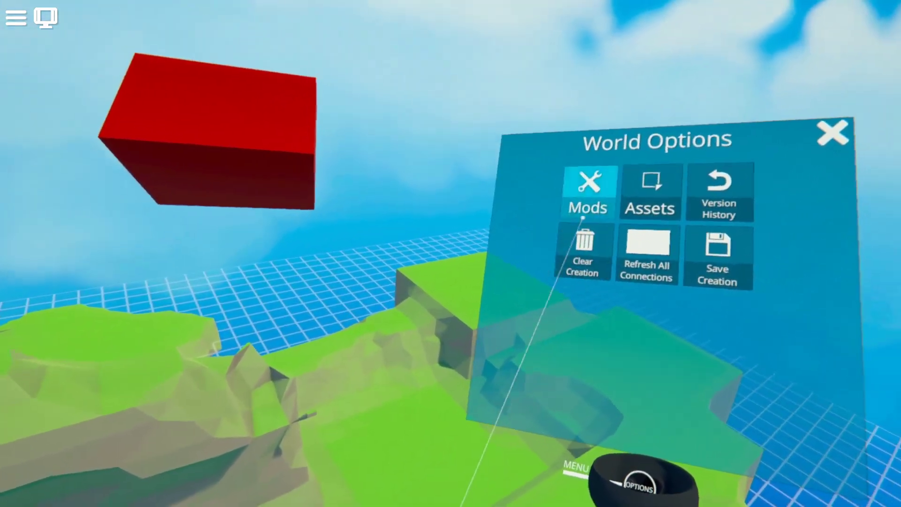
click(584, 209)
drag(627, 338, 665, 113)
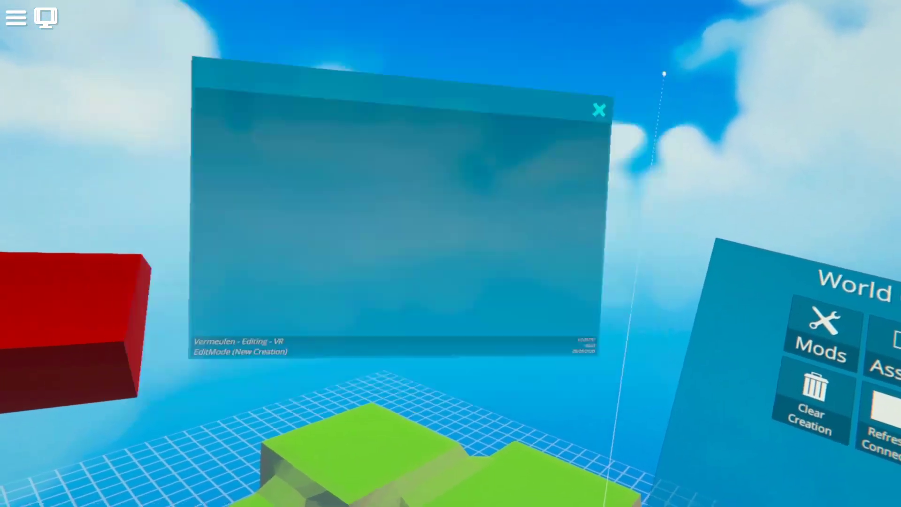
click(600, 110)
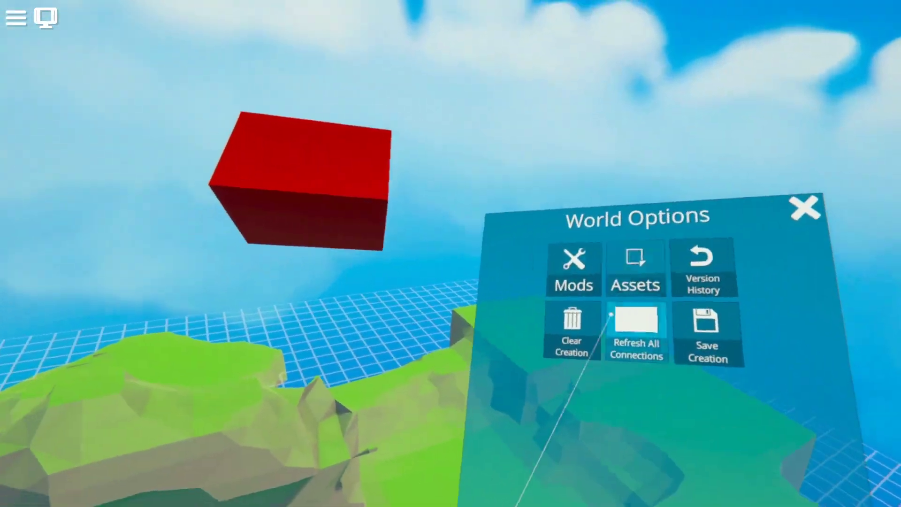
Browse the assets of the Basic Toys and Items mod and review the creation's version history.
click(637, 266)
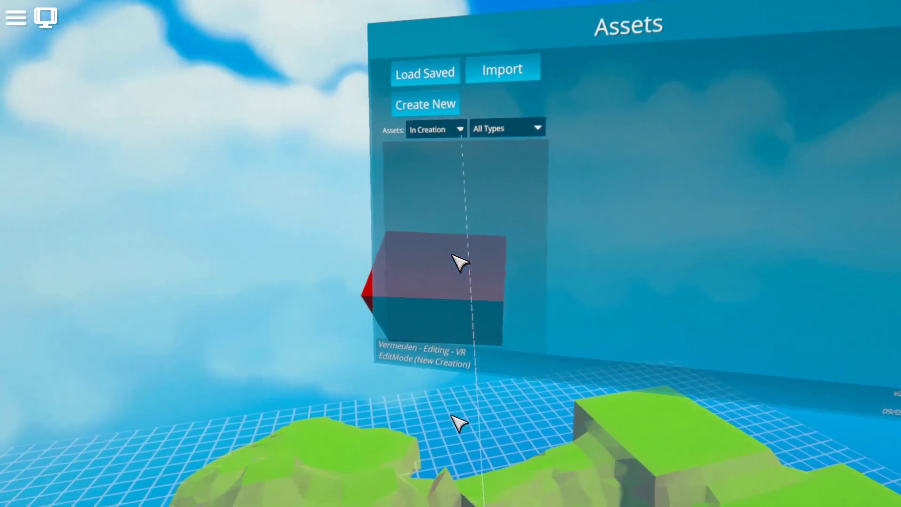
click(459, 131)
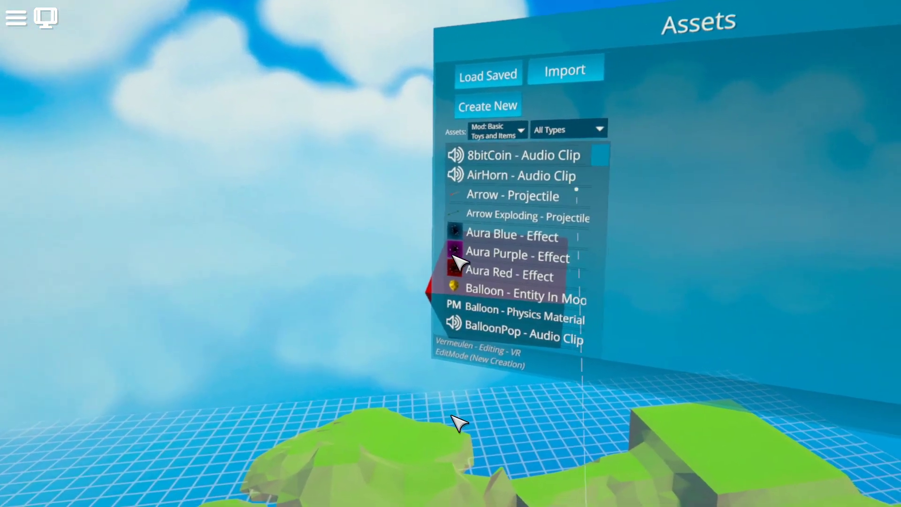
drag(547, 265, 546, 232)
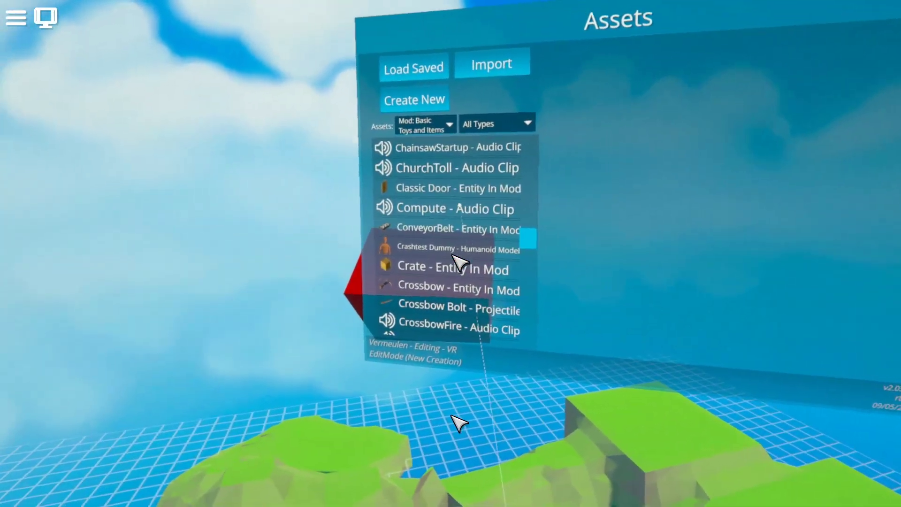
click(452, 208)
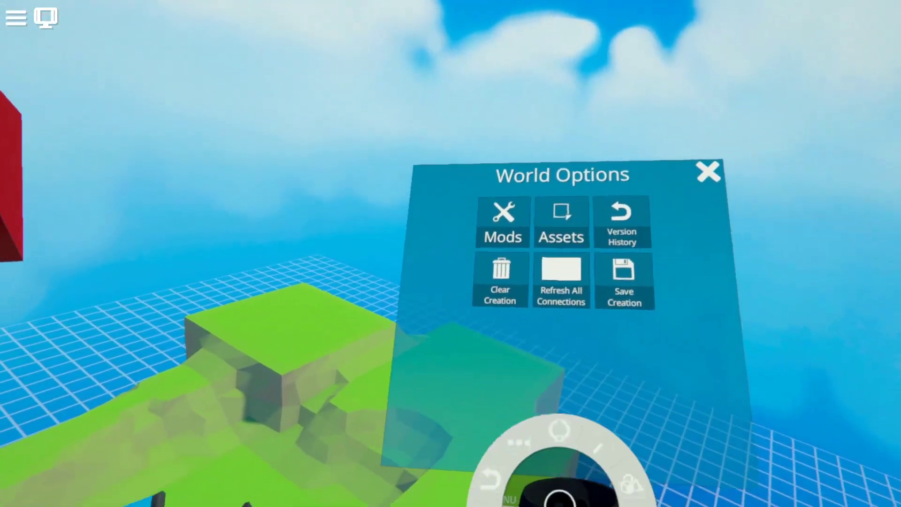
click(658, 240)
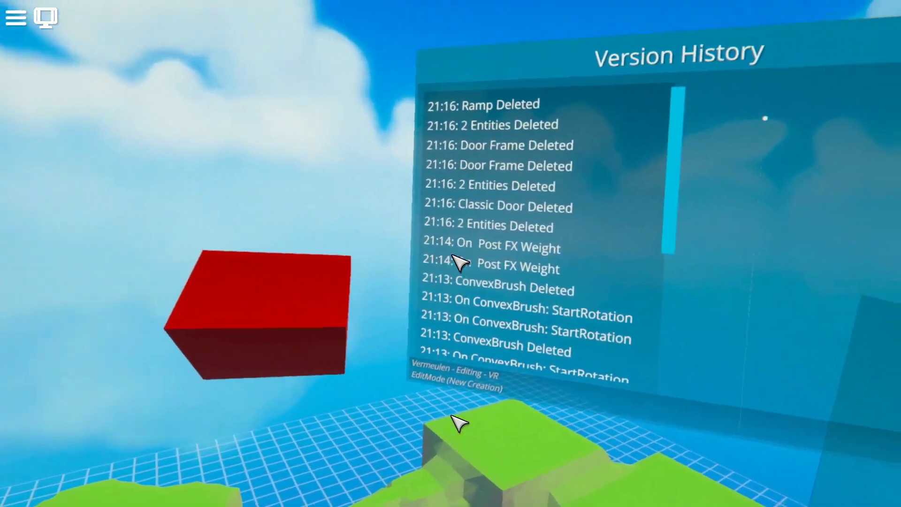
click(673, 96)
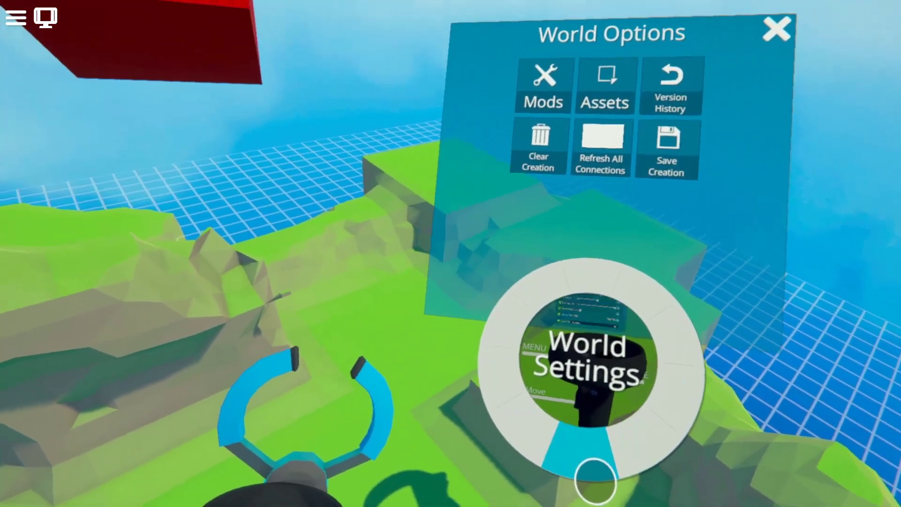
Open the World Settings on the Environment page and lock the menu in place.
click(595, 481)
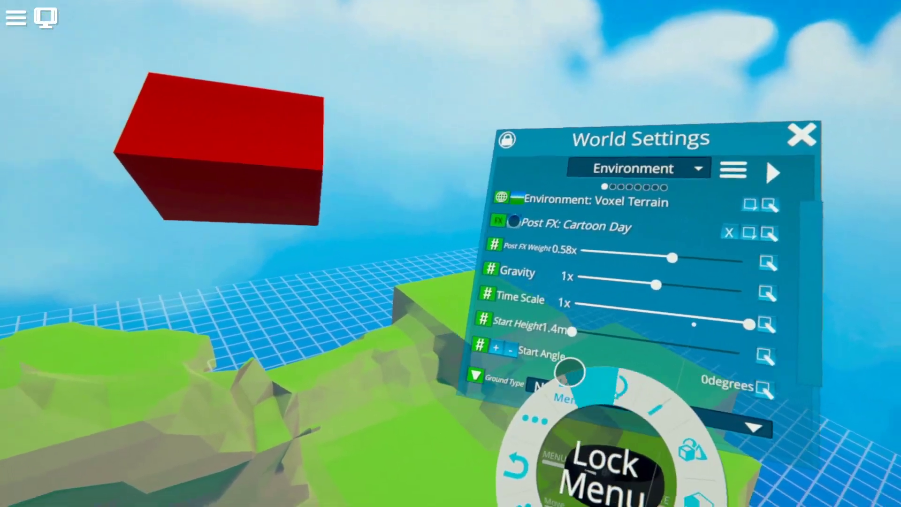
click(573, 276)
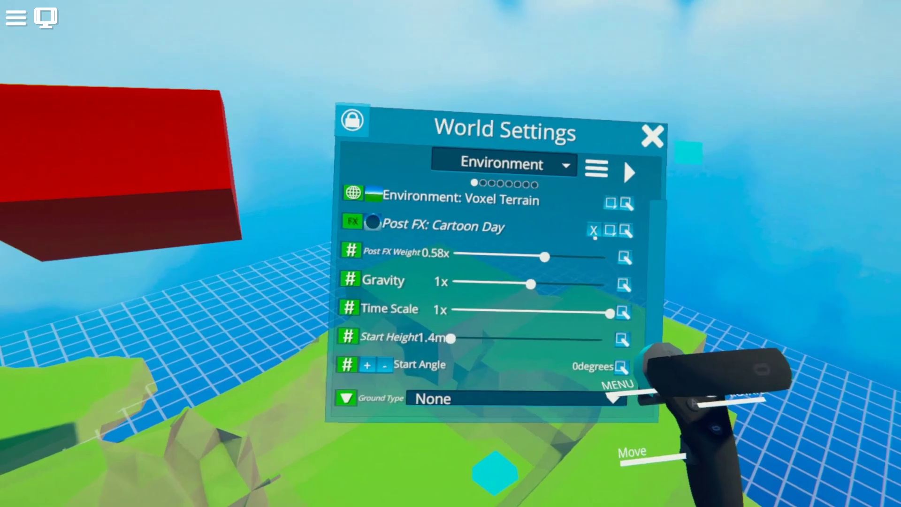
Try the Cartoon Marmalade Post FX on the environment and lower the Post FX Weight to 0x.
click(593, 230)
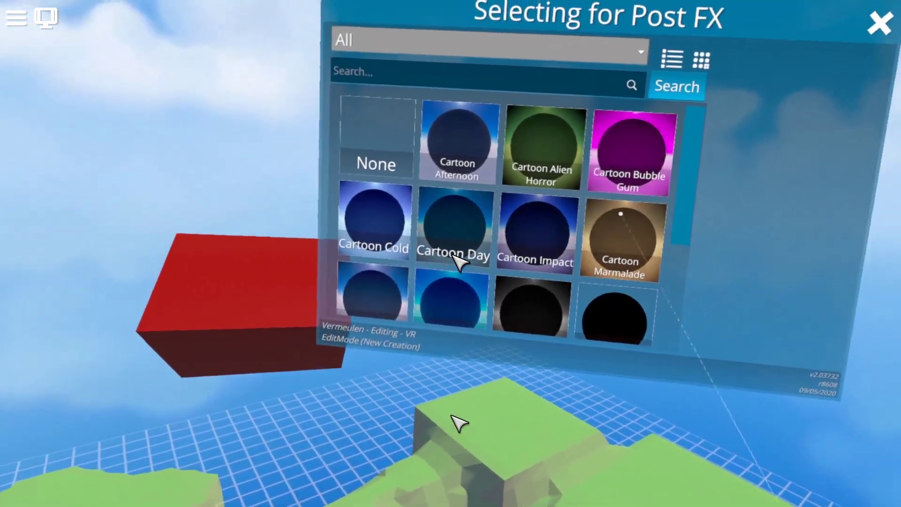
click(615, 218)
click(667, 282)
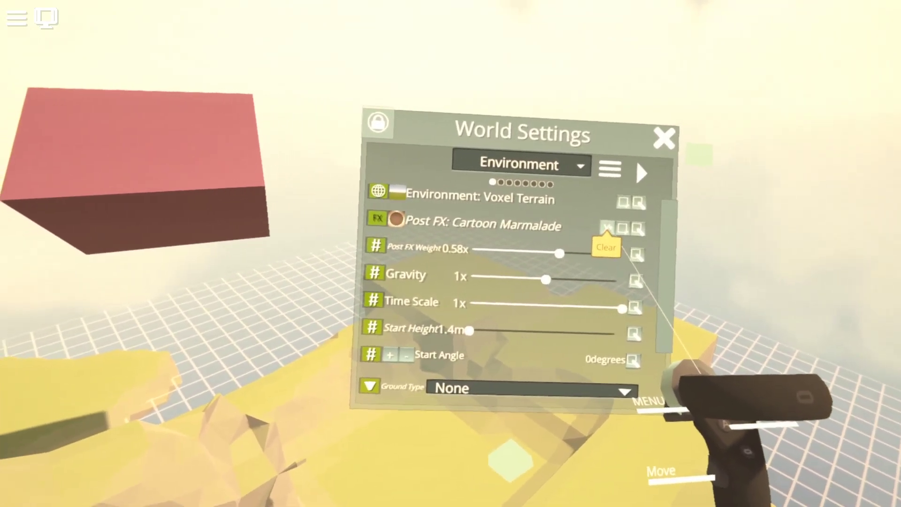
click(607, 227)
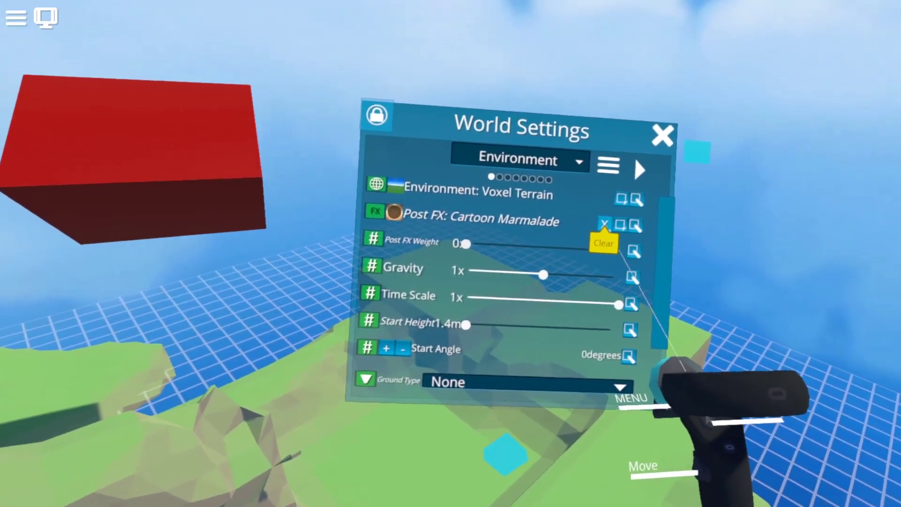
drag(663, 249, 752, 217)
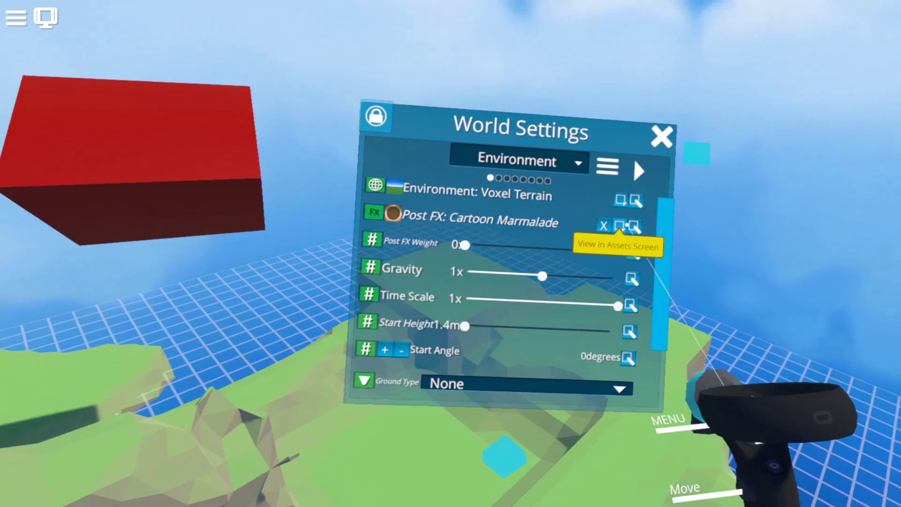
Set the environment's Post FX to Cartoon Day with a Post FX Weight of 0.43x.
click(621, 226)
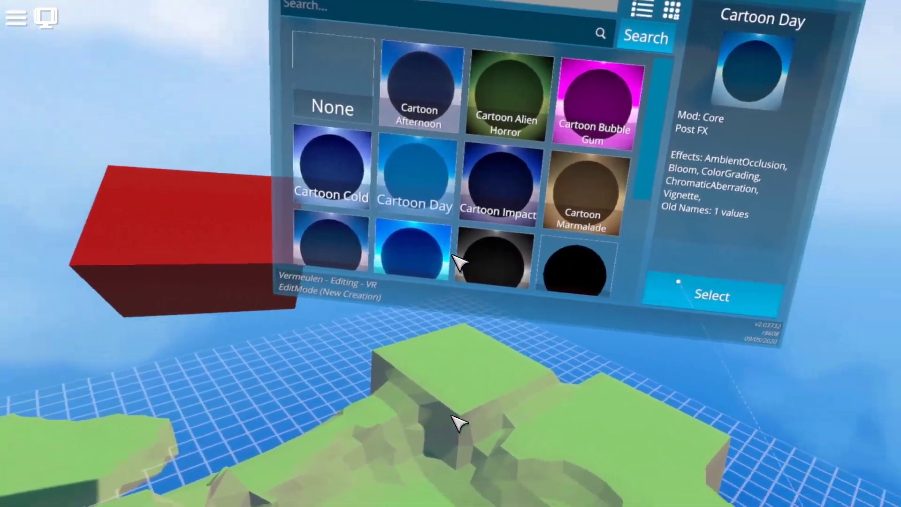
click(678, 282)
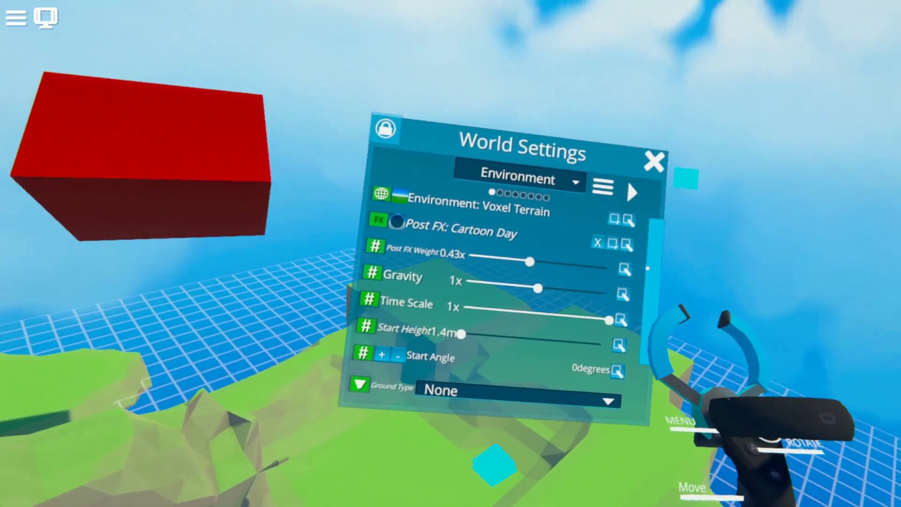
drag(650, 258, 727, 197)
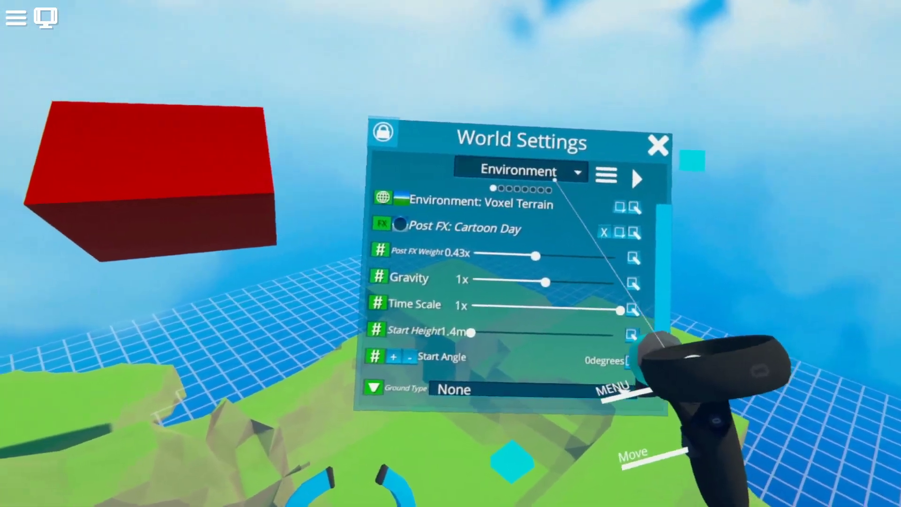
Switch the World Settings from Environment to the Sky category.
click(606, 130)
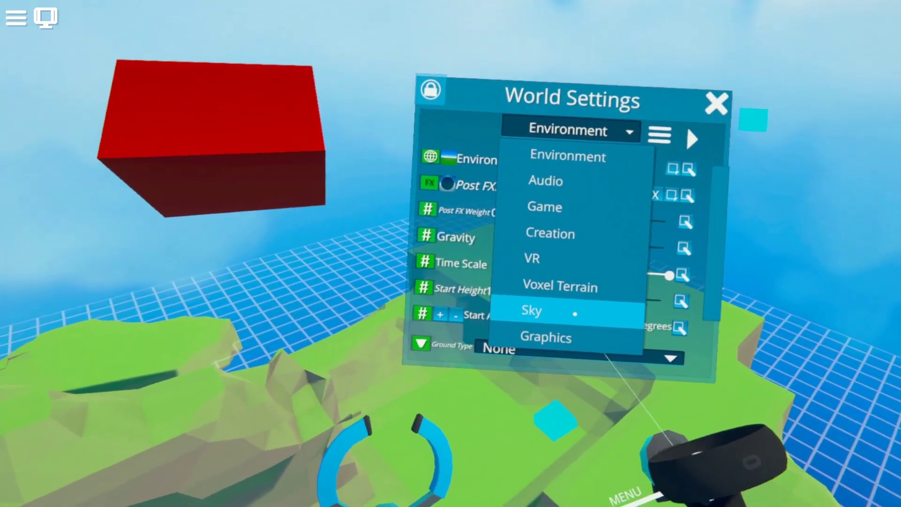
click(574, 313)
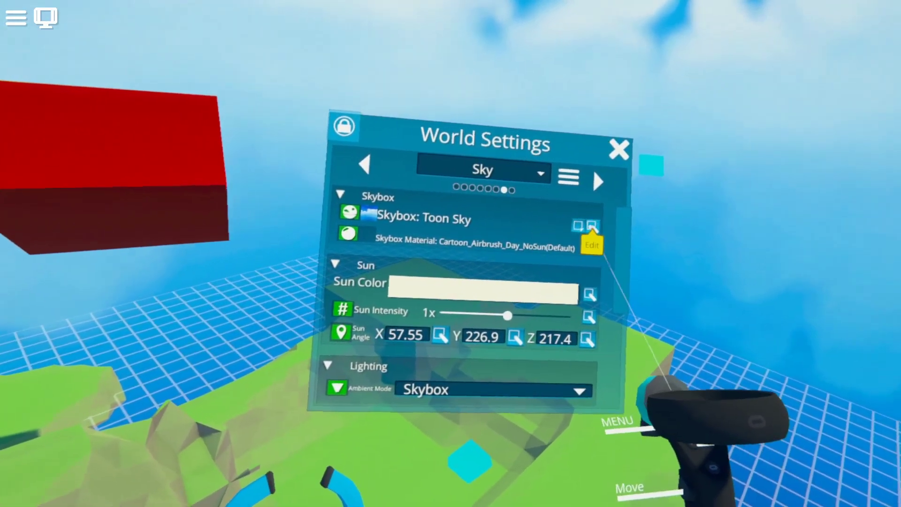
Try the Gas Cloud sky as the world's skybox.
click(593, 235)
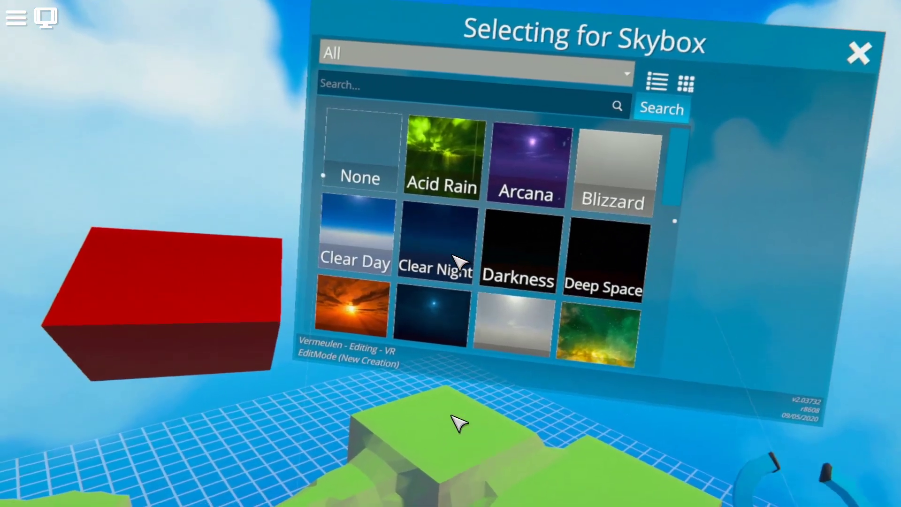
click(602, 311)
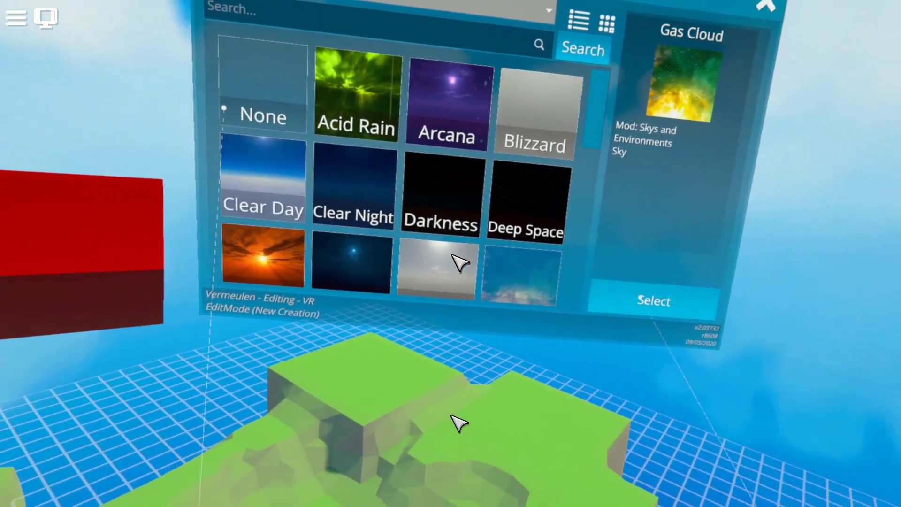
click(629, 304)
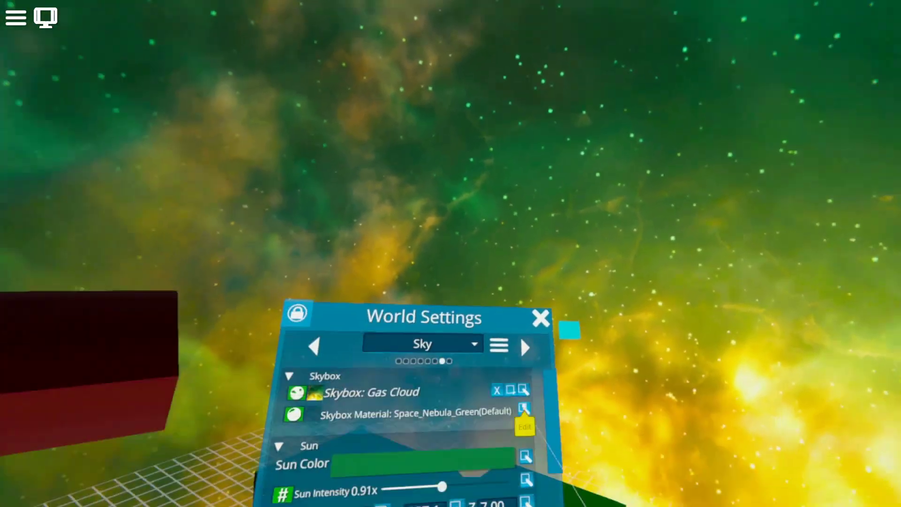
Set the world's skybox back to Toon Sky.
click(625, 253)
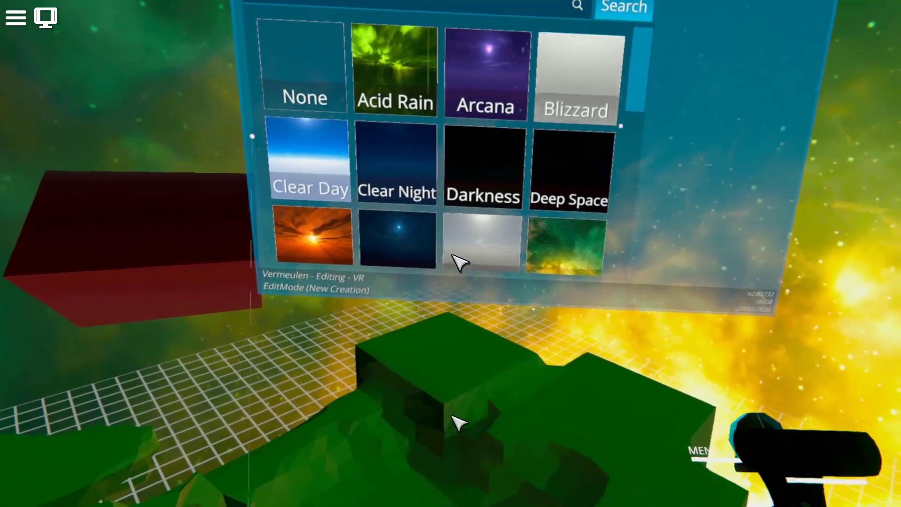
drag(634, 96, 809, 231)
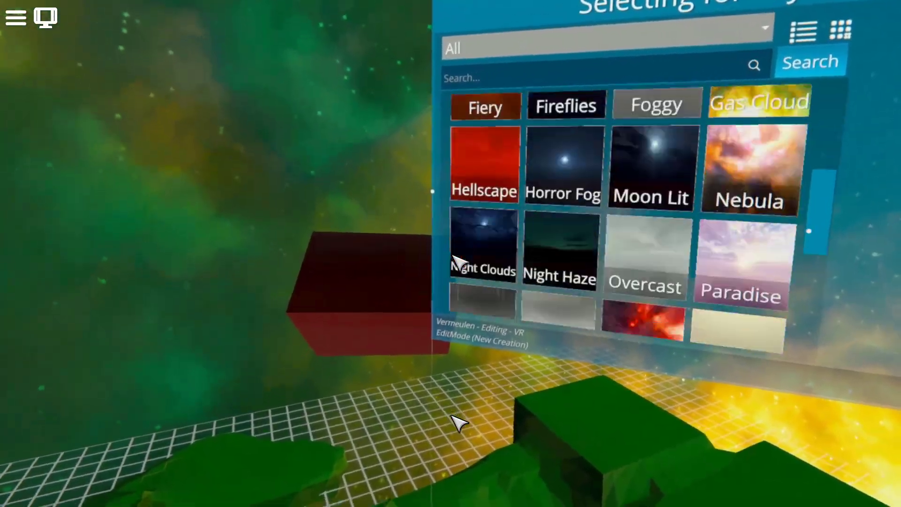
scroll(457, 260, down, 3)
click(460, 261)
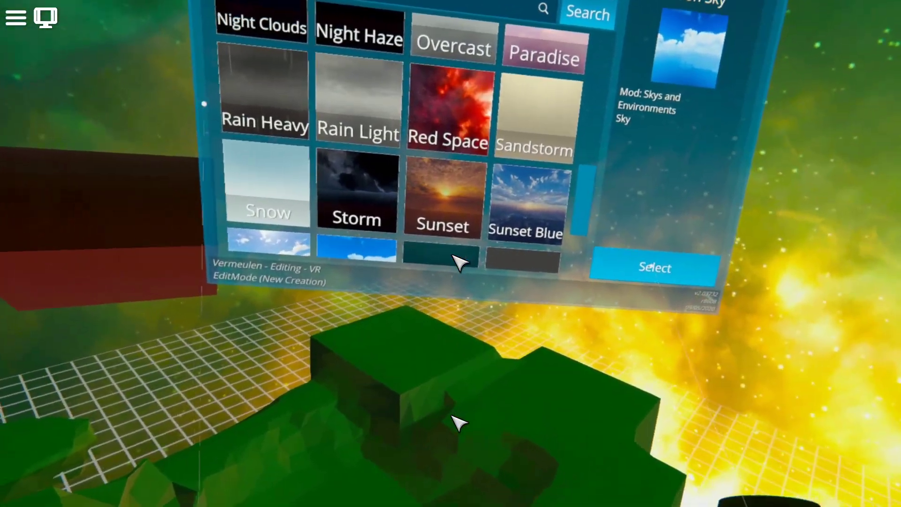
click(655, 267)
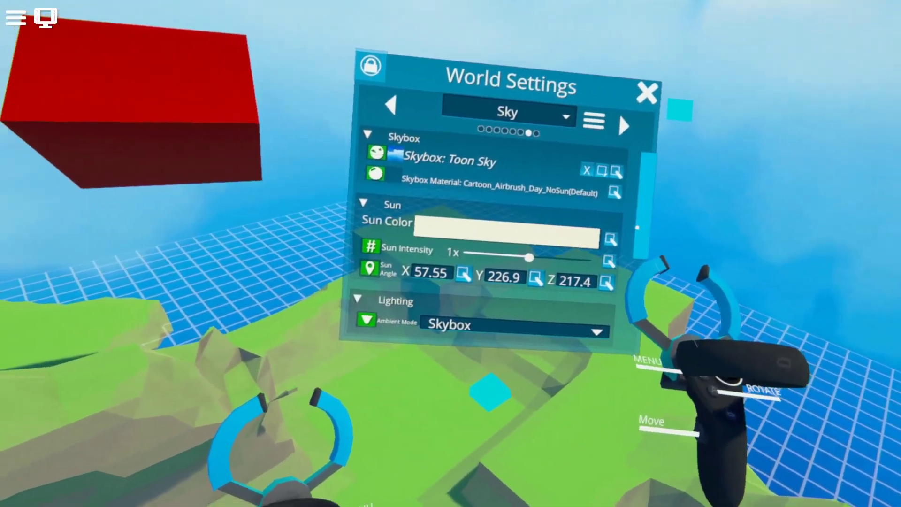
Set the Sun Intensity of the sky to 0.94x and close the World Settings.
drag(637, 227, 723, 263)
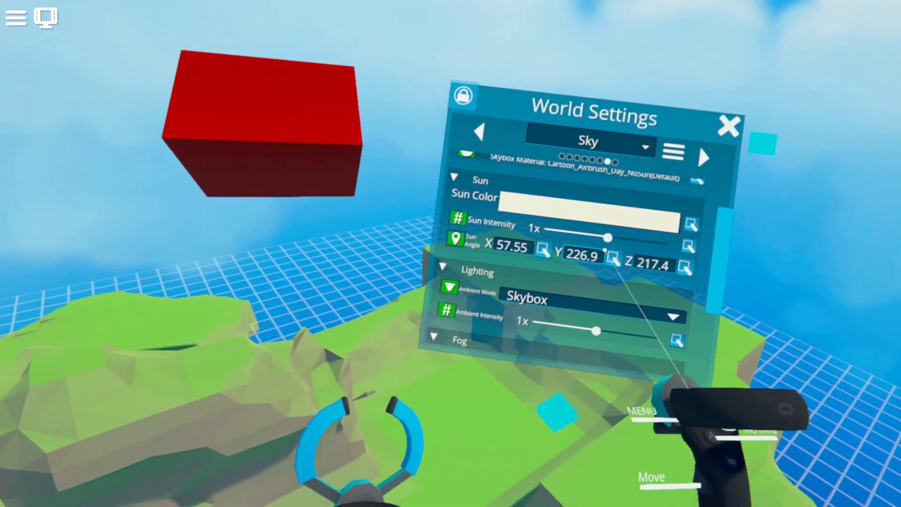
mouse_move(608, 238)
mouse_down()
mouse_move(670, 243)
mouse_move(606, 231)
mouse_up()
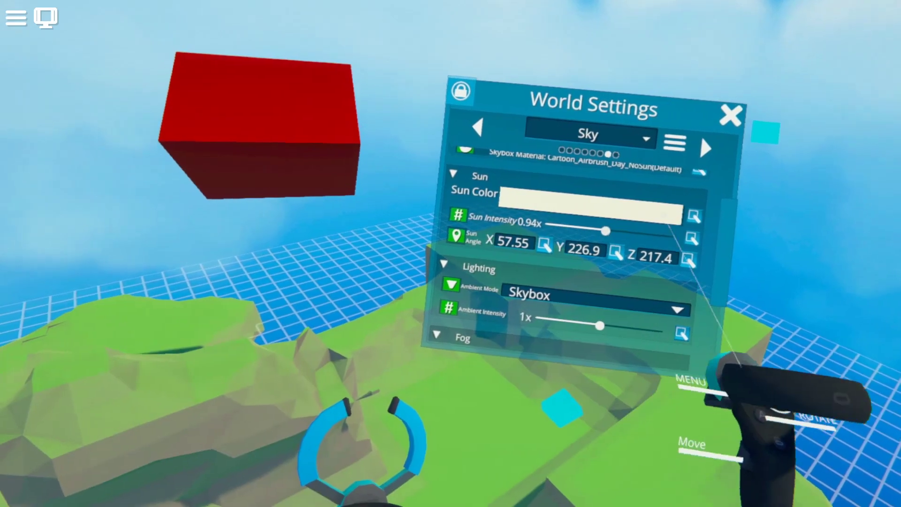
scroll(668, 214, down, 3)
scroll(669, 214, up, 5)
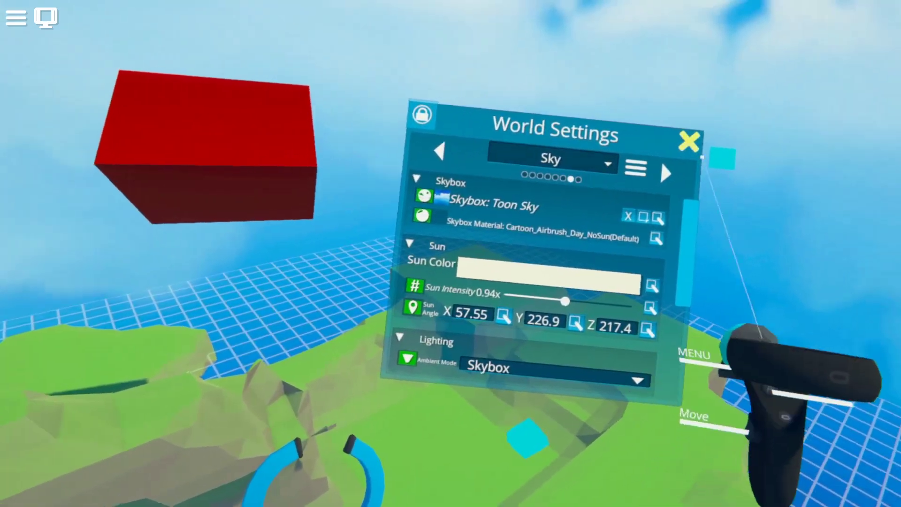
click(689, 143)
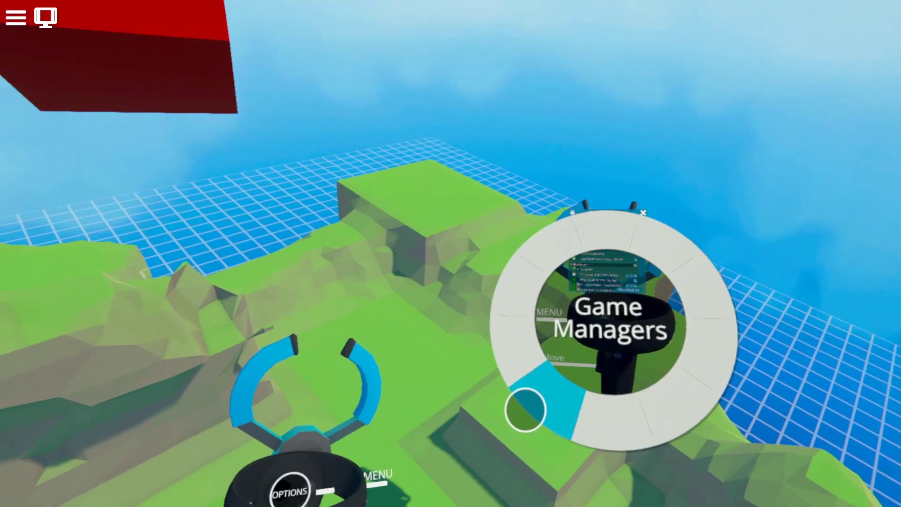
Open the Game Managers, look through the creation, player and UI manager values, and close them.
click(504, 391)
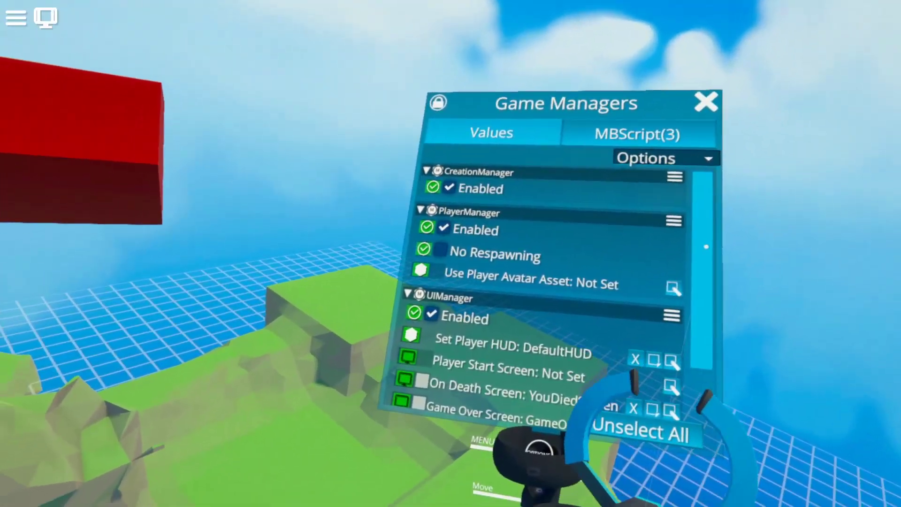
scroll(706, 247, down, 3)
scroll(706, 247, up, 3)
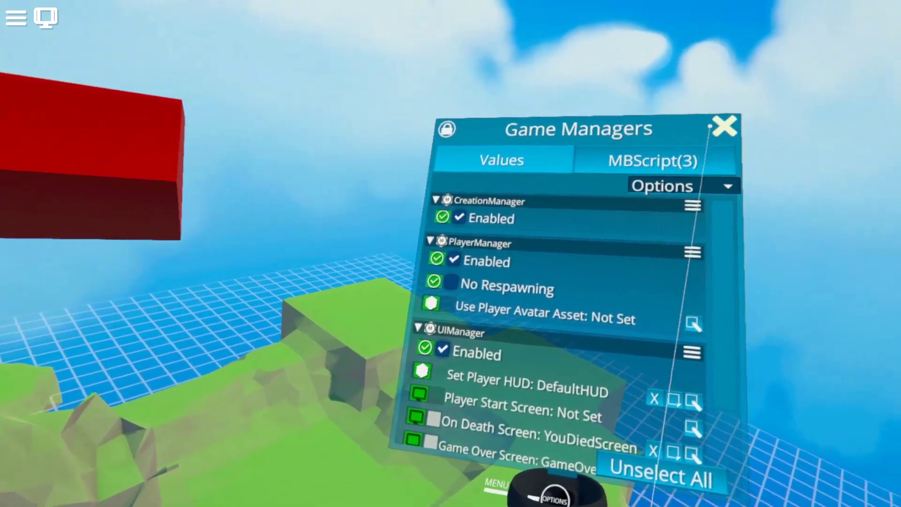
click(725, 125)
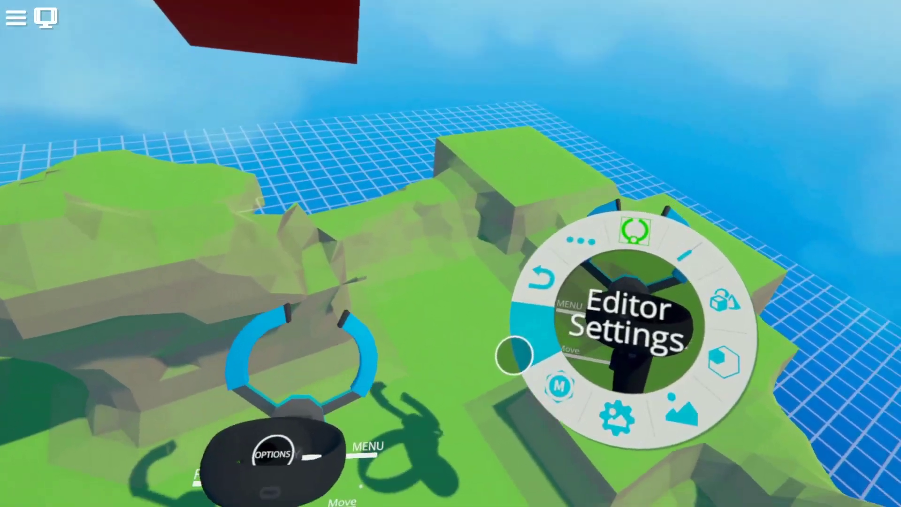
Open the Locomotion page of the Editor Settings and reset the editing position to the floor.
click(517, 324)
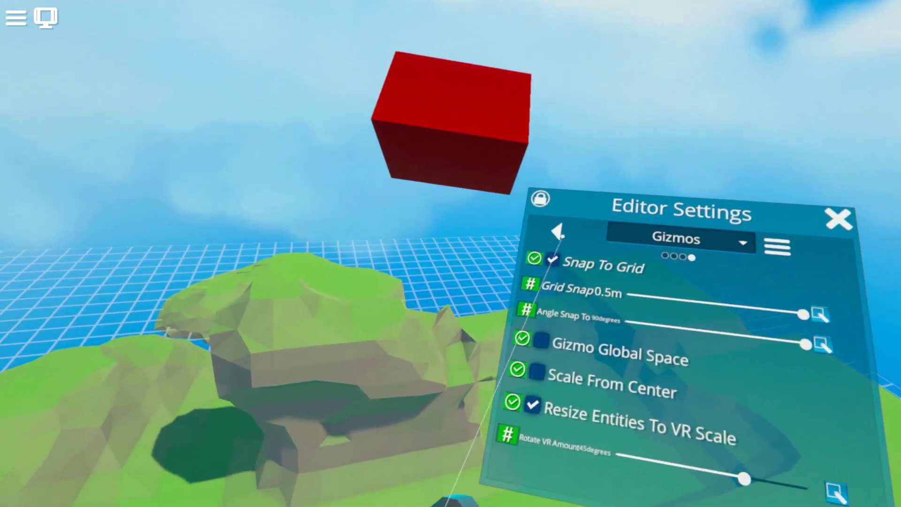
click(523, 217)
click(525, 214)
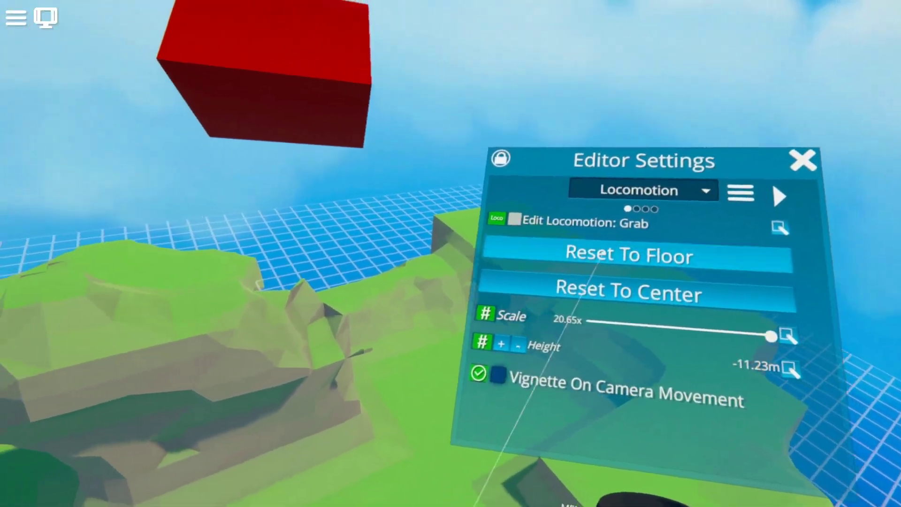
click(597, 257)
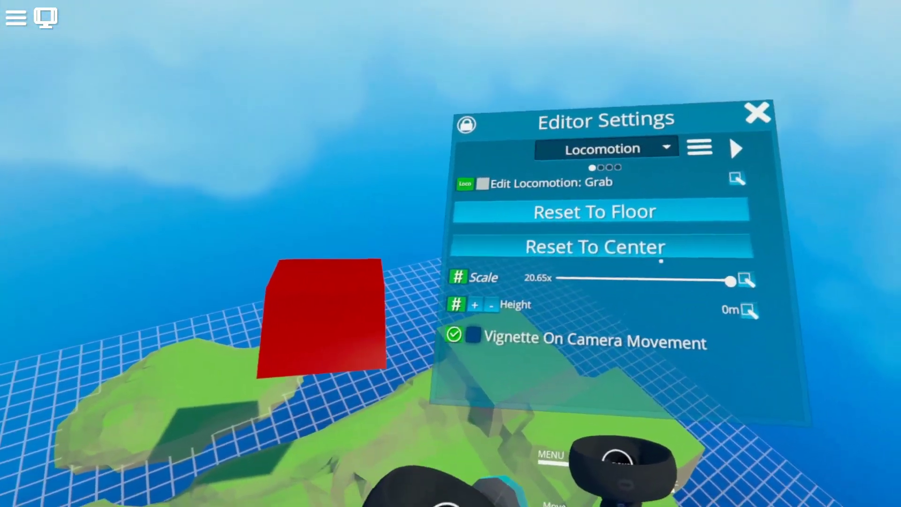
Try Locomotion scales of 2.95x, 1x and 2.33x, then set the scale to 10.36x and the height to -0.37 m.
drag(676, 276, 606, 269)
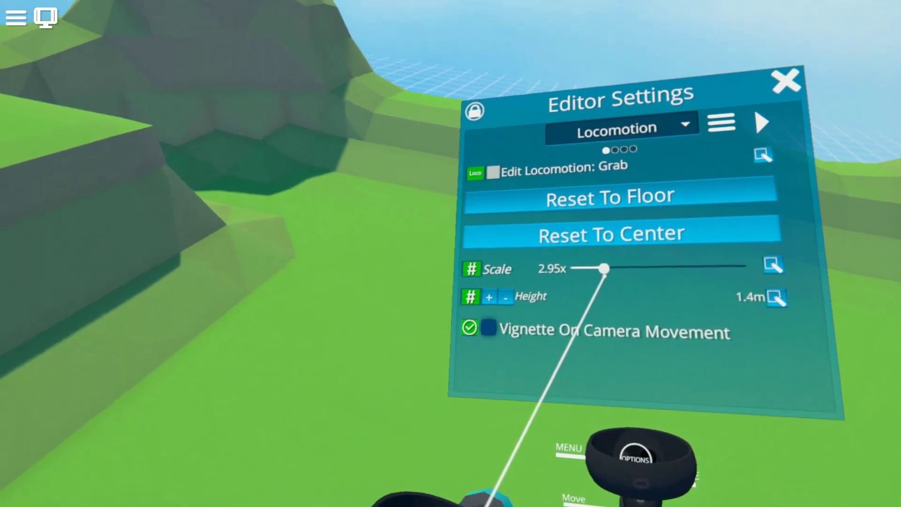
drag(604, 266, 585, 281)
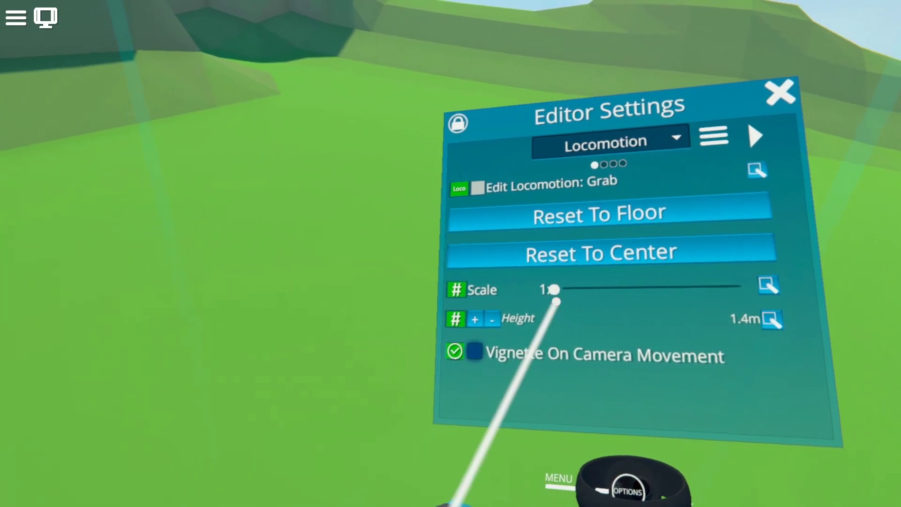
drag(554, 289, 580, 288)
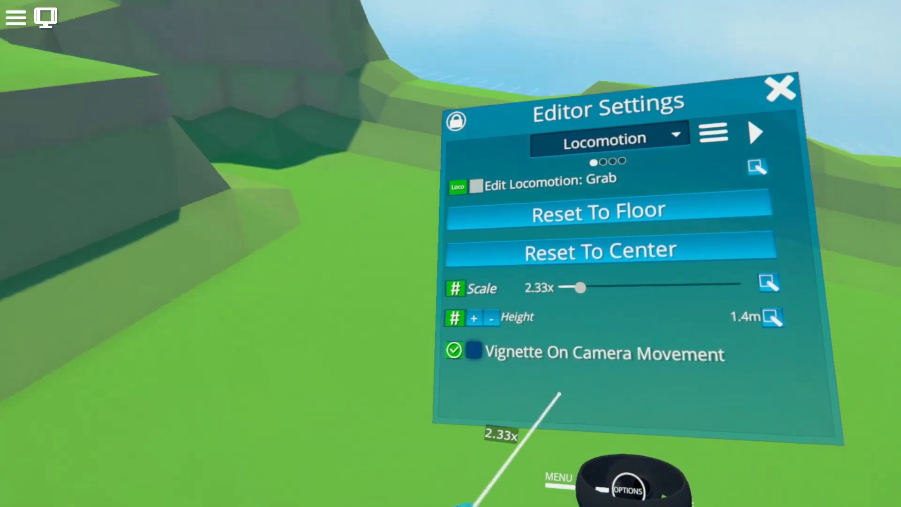
drag(686, 281, 708, 279)
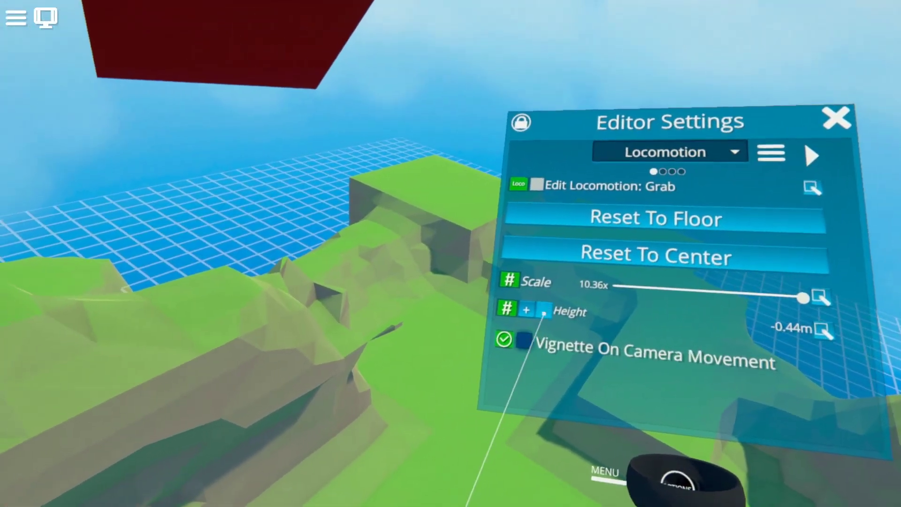
click(544, 312)
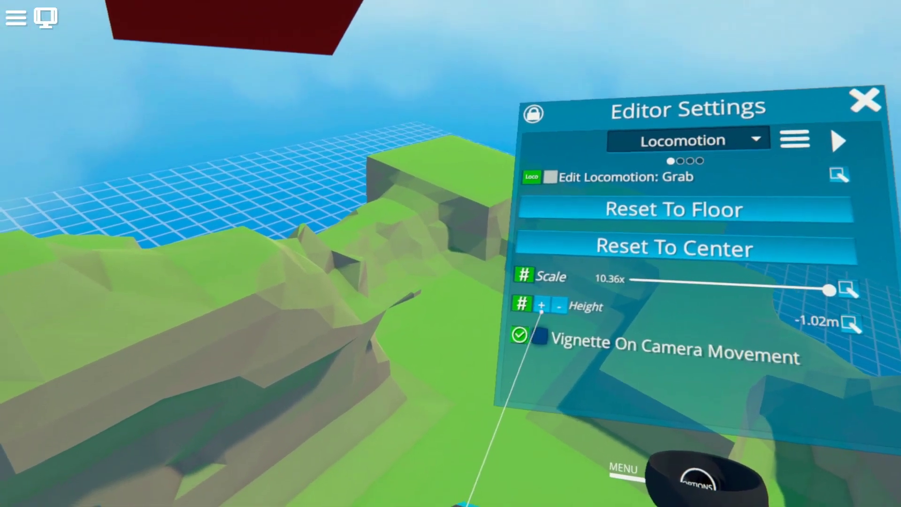
click(540, 309)
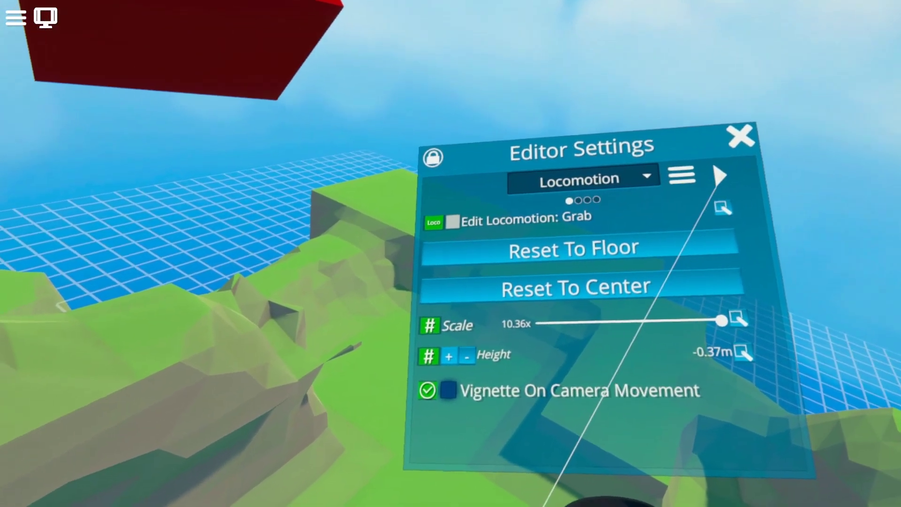
Page through the remaining Editor Settings categories after Locomotion.
click(835, 141)
click(737, 176)
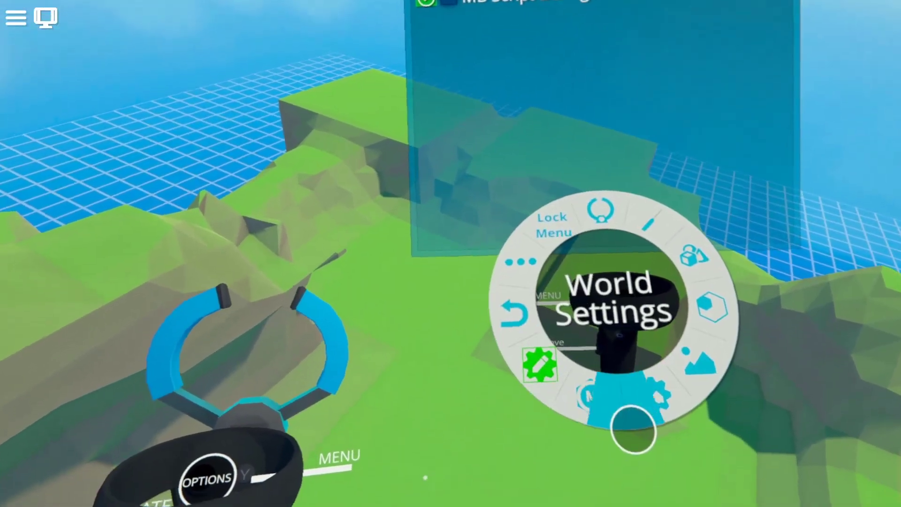
click(635, 429)
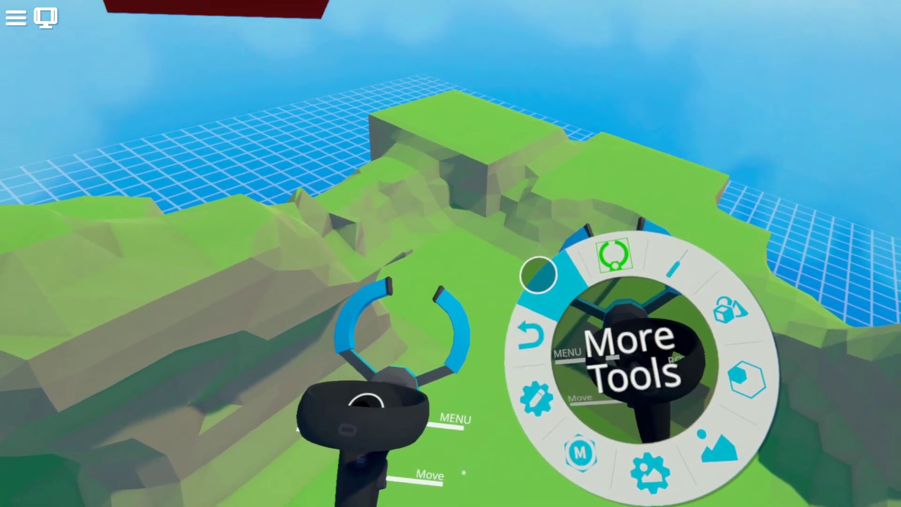
Apply the Wood material to the floating red block with the Material Tool and close the tool.
click(537, 274)
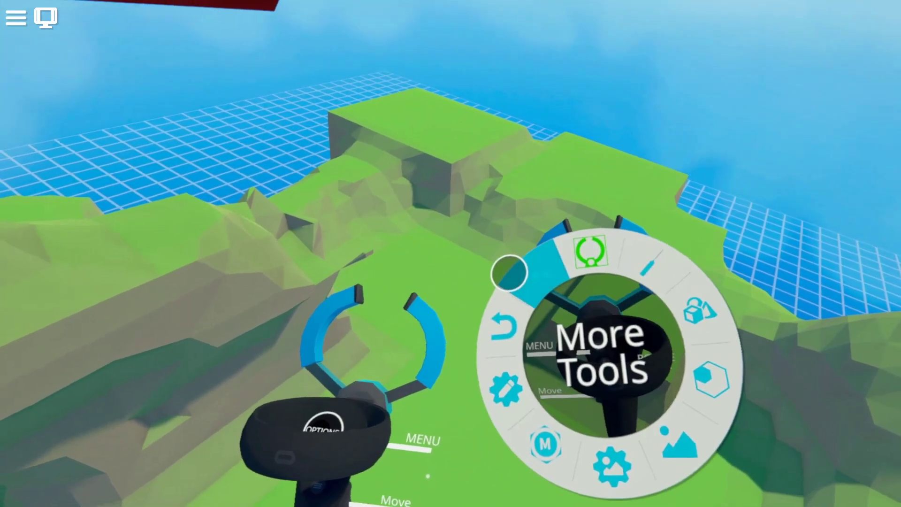
click(509, 271)
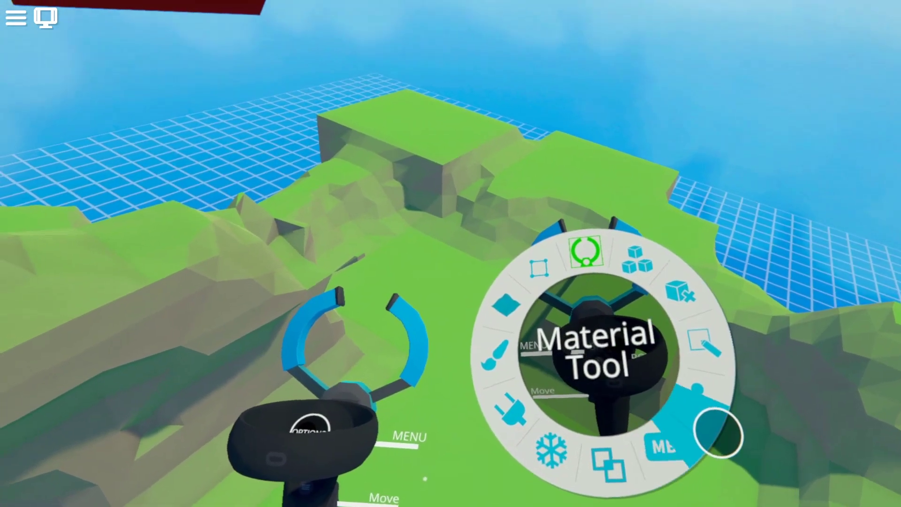
click(708, 428)
click(693, 369)
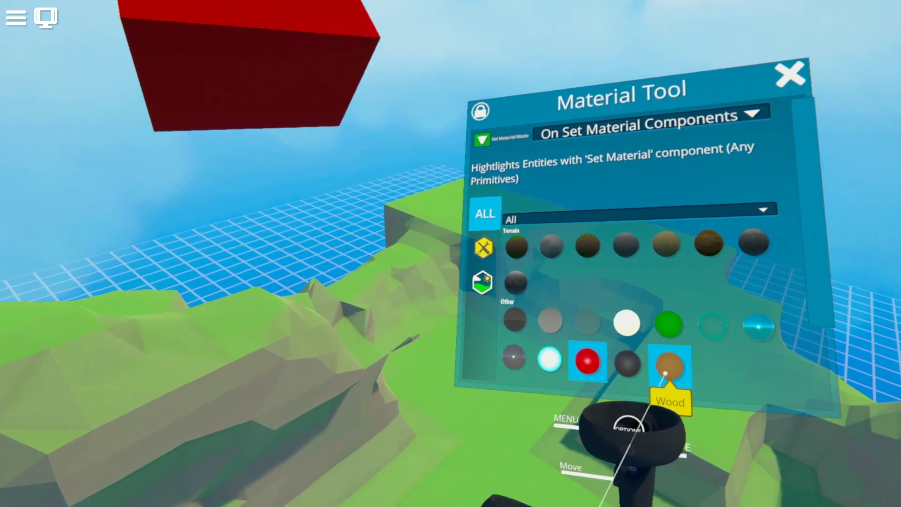
click(282, 70)
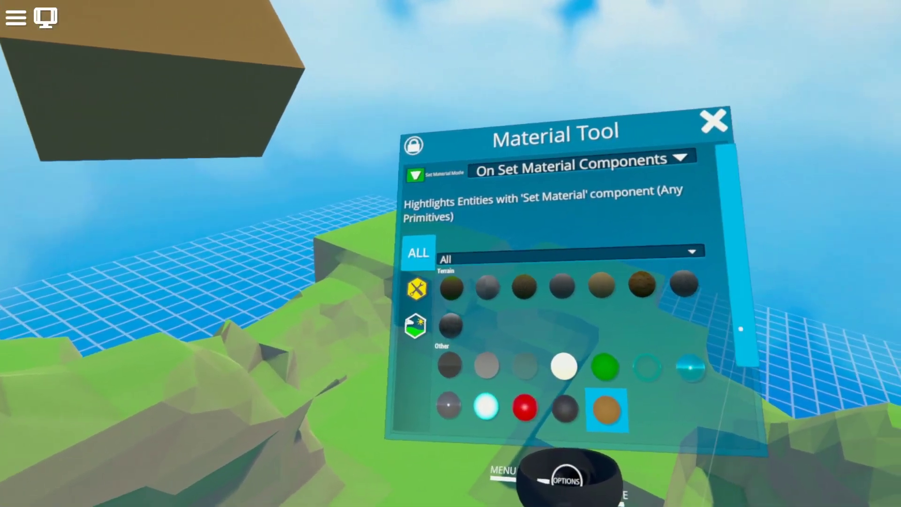
drag(740, 328, 770, 272)
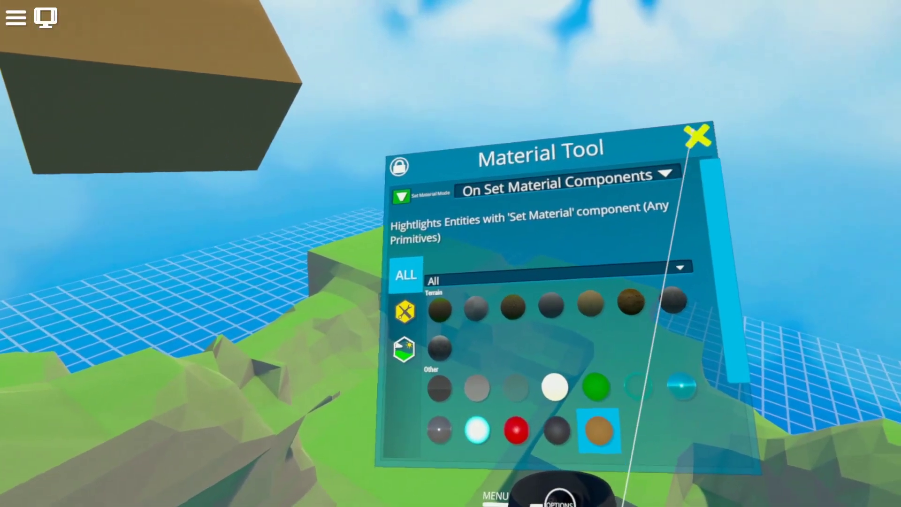
click(698, 137)
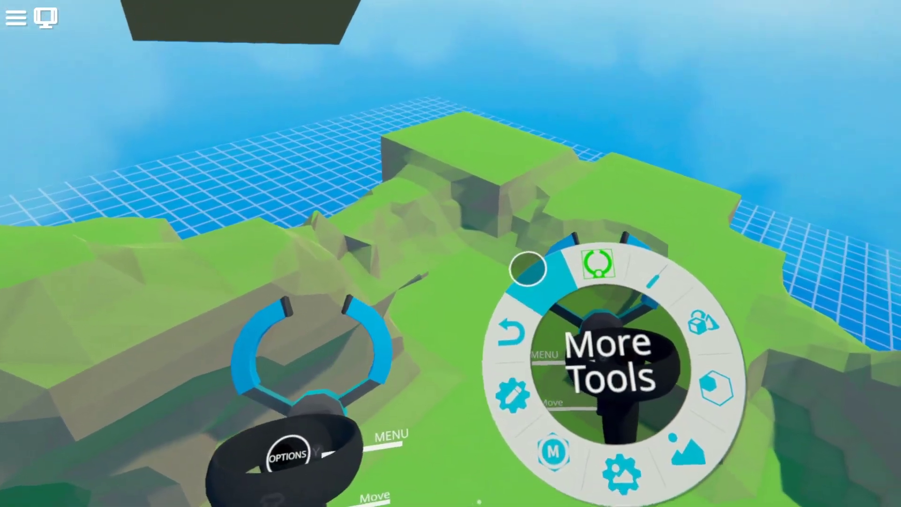
Switch to the Selector and place a Sphere primitive in red Plastic above the terrain.
click(528, 269)
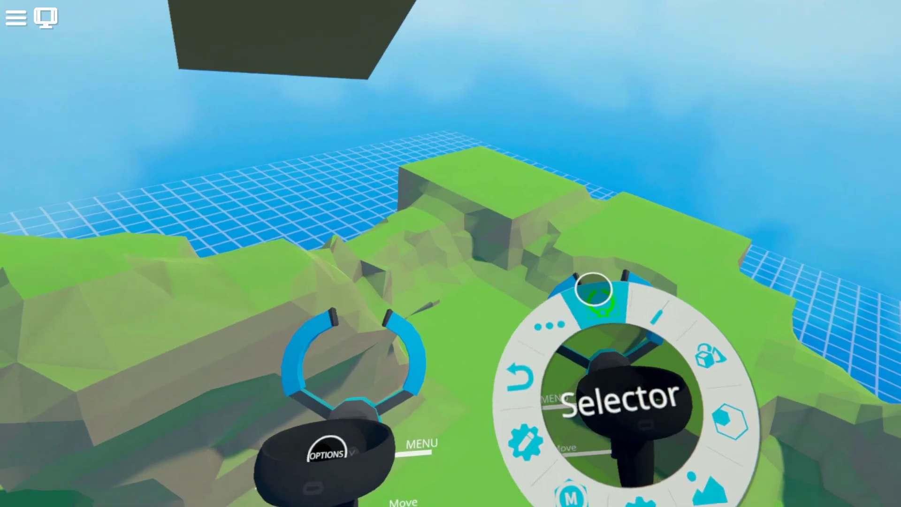
click(593, 288)
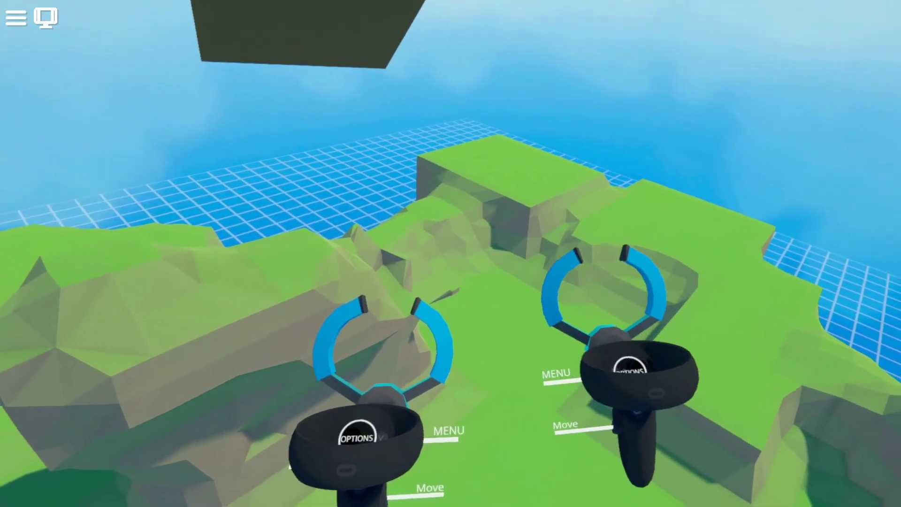
click(675, 318)
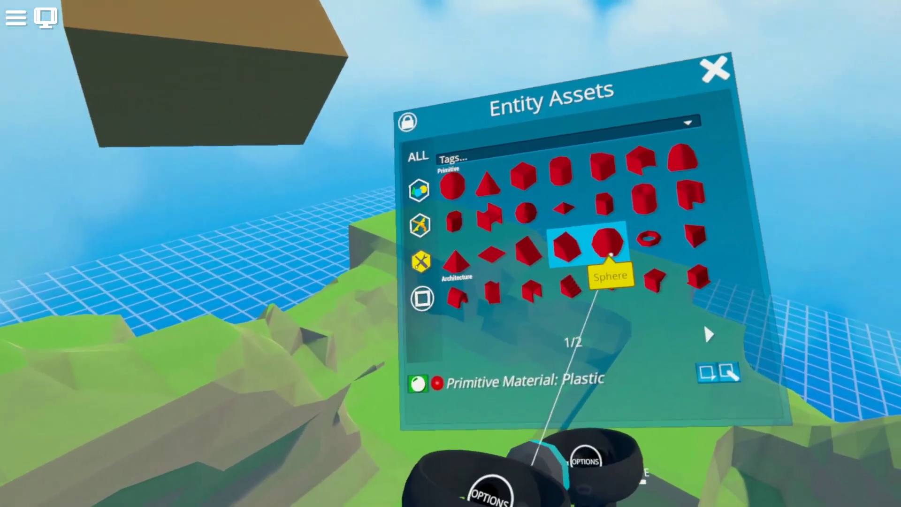
click(610, 244)
click(608, 284)
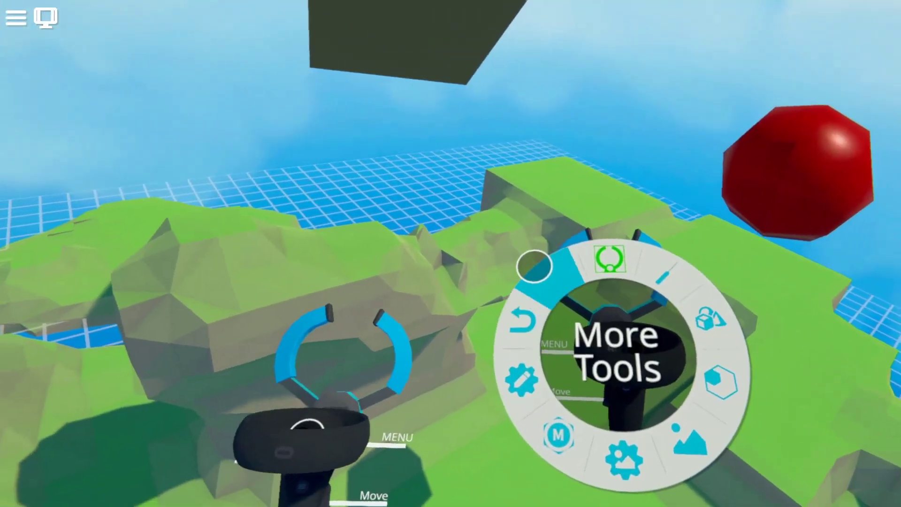
Wire the floating wooden Ramp Convex to the red sphere with the Wiring Tool and add an event entry.
click(534, 266)
click(526, 354)
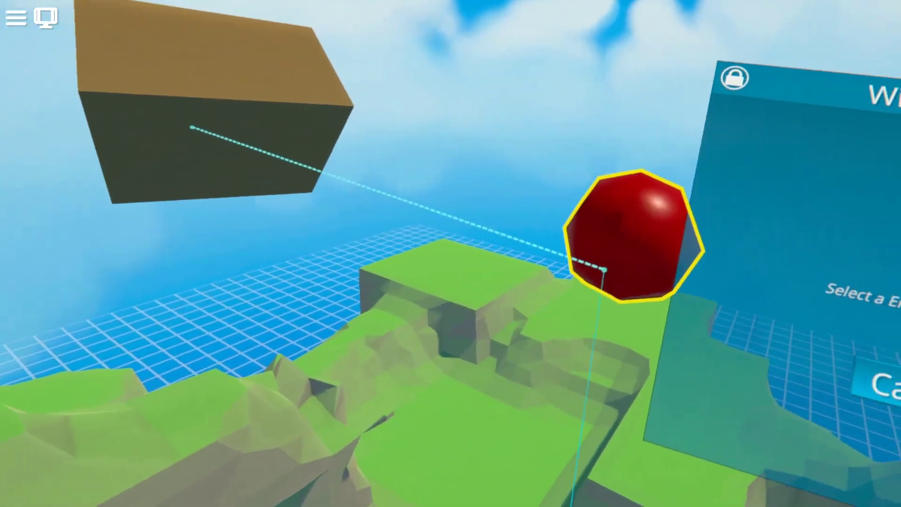
click(603, 268)
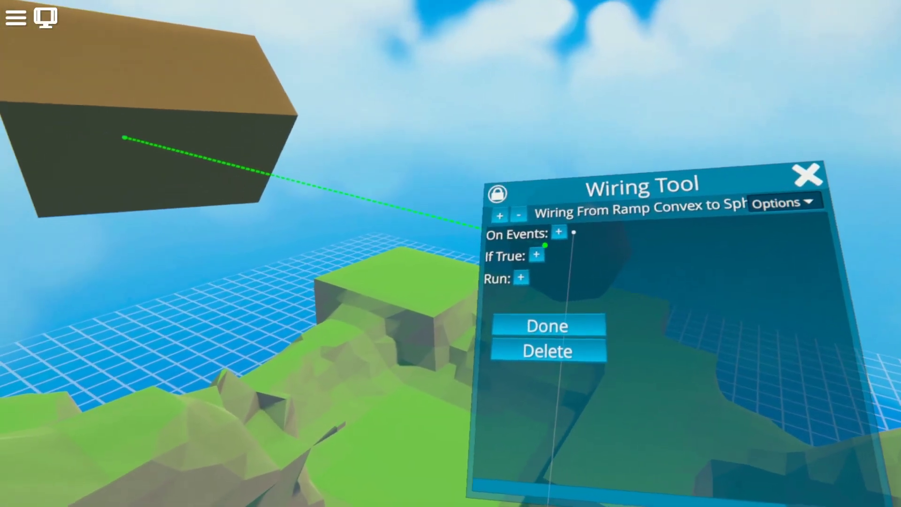
click(569, 230)
click(606, 248)
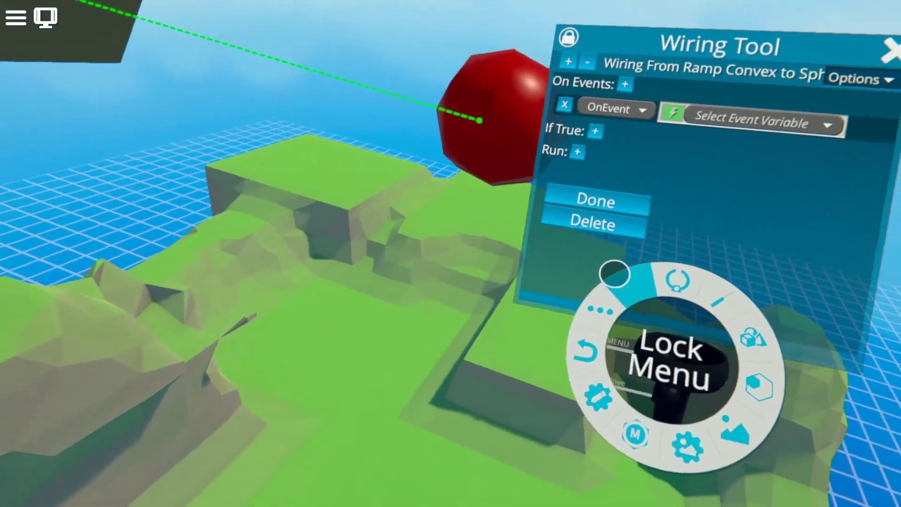
Lock the Wiring Tool menu and set the connection's event to Main Start in the Ramp Convex.
click(614, 271)
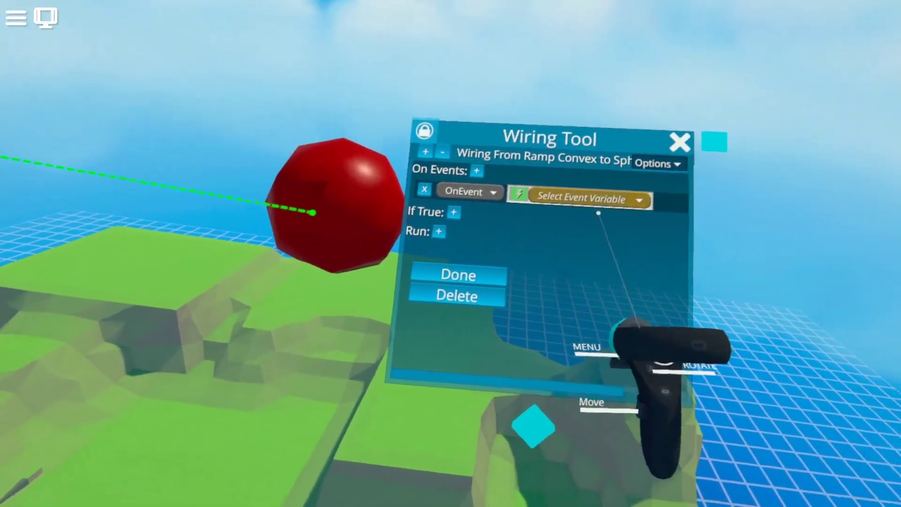
click(611, 194)
mouse_move(610, 202)
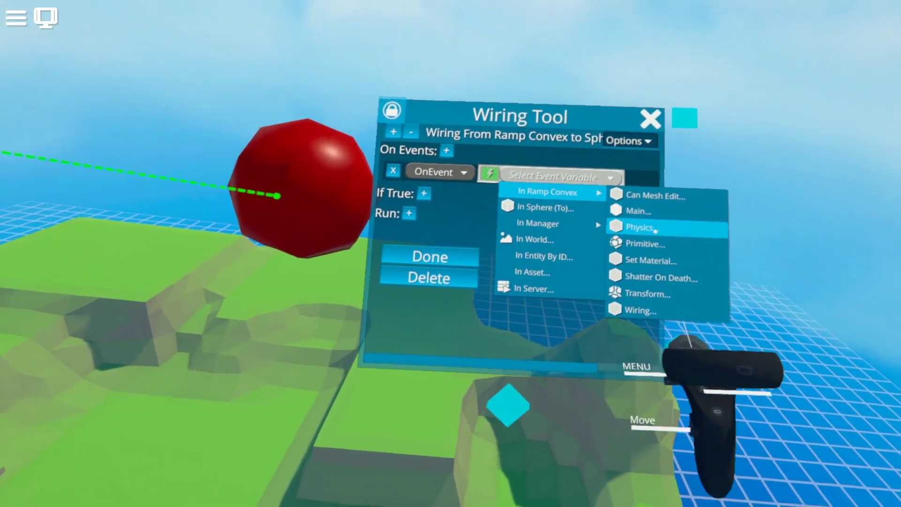
click(632, 205)
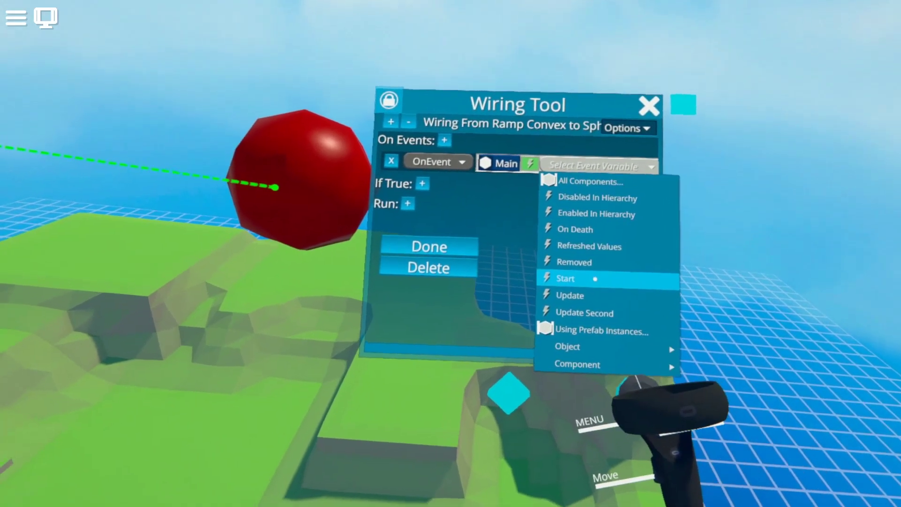
click(554, 277)
Add a run action that calls Die in the Sphere's Main component and finish the wiring.
click(555, 246)
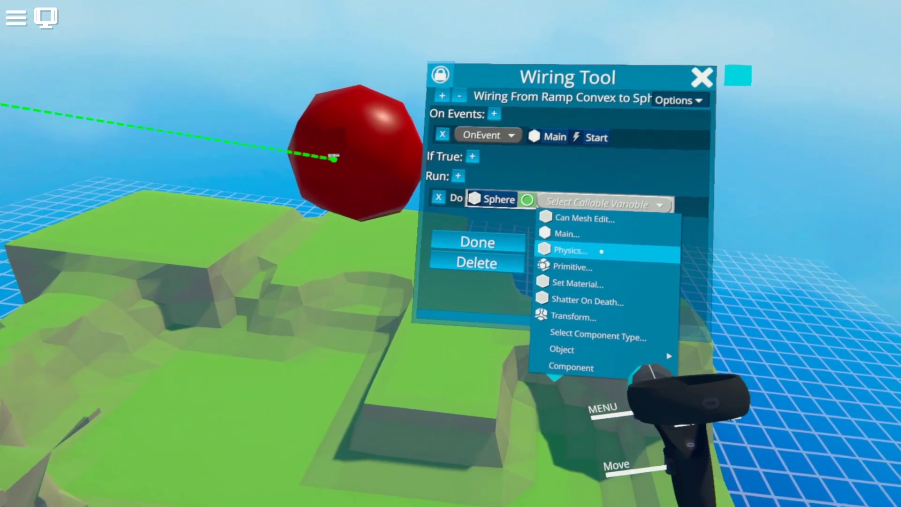
click(631, 203)
click(615, 266)
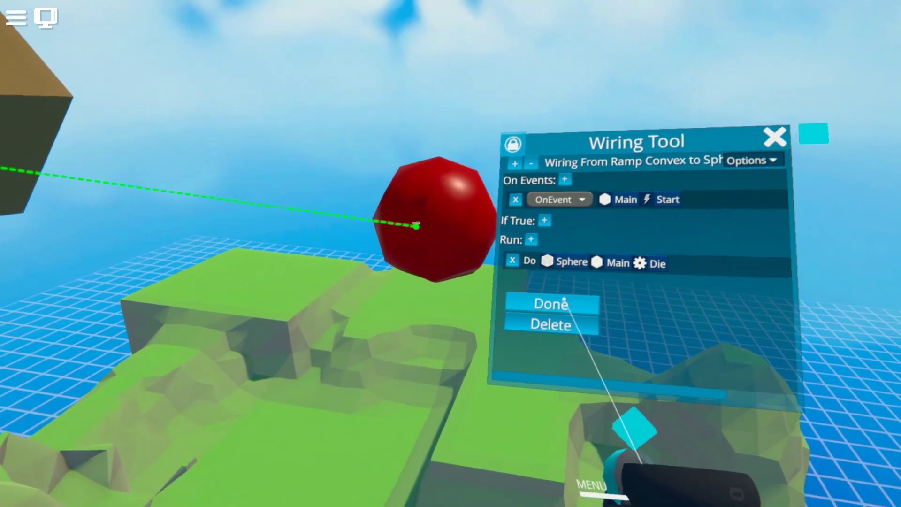
click(564, 299)
Test the world to check the sphere's wired reaction and return to edit mode.
key(Escape)
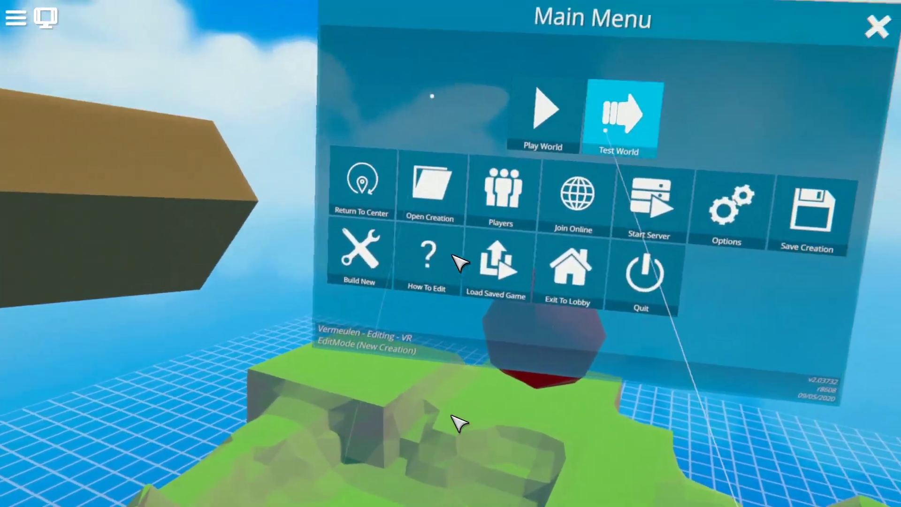
click(620, 116)
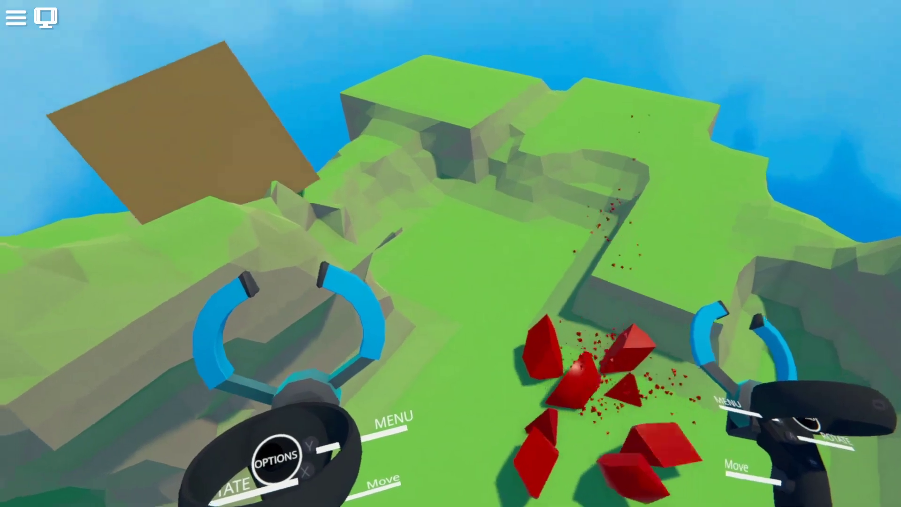
key(Escape)
click(507, 89)
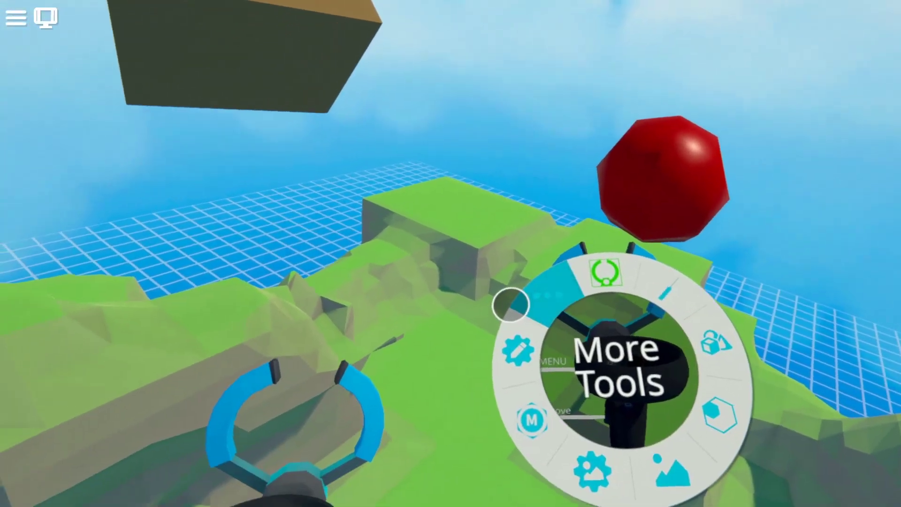
Reopen the Wiring Tool and delete the connection between the wooden block and the sphere.
click(511, 305)
click(544, 407)
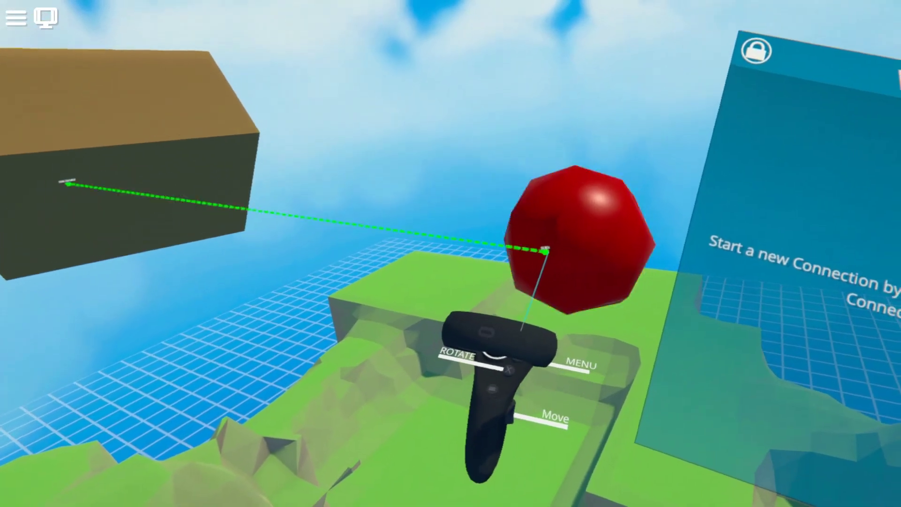
click(544, 251)
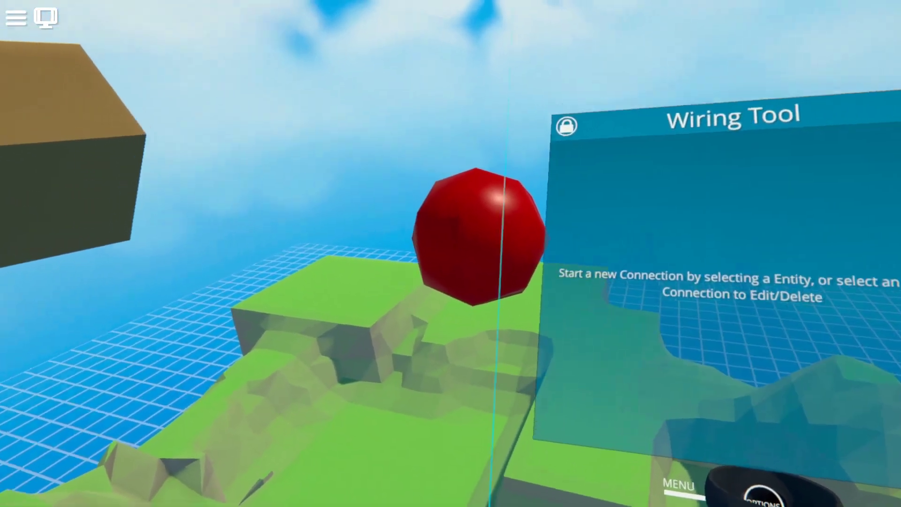
Add terrain using the Voxel Tool's Sculpt mode and Block mode with Add And Paint and a Cube shape, and return to the Selector.
mouse_move(581, 293)
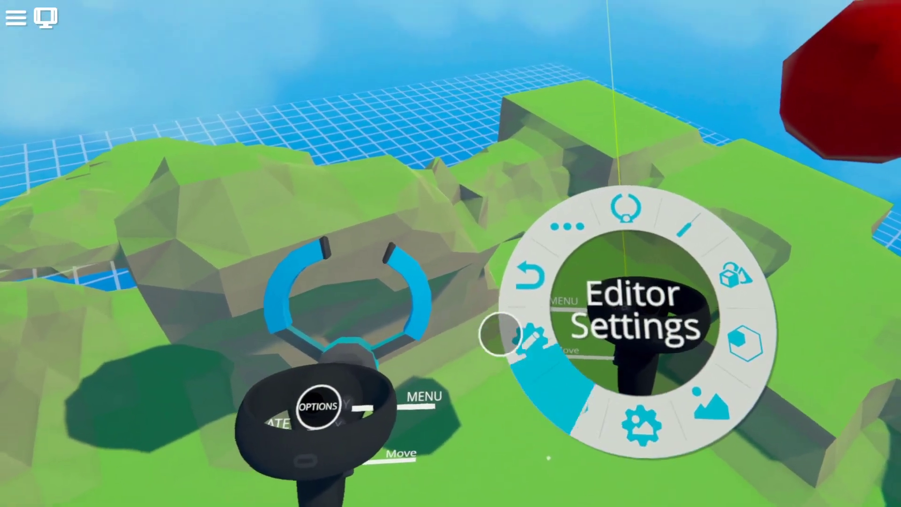
click(554, 211)
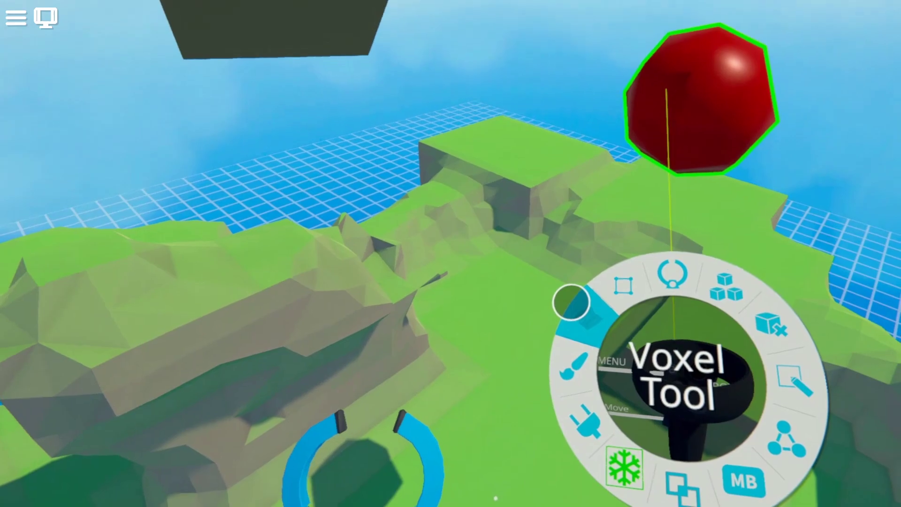
click(571, 302)
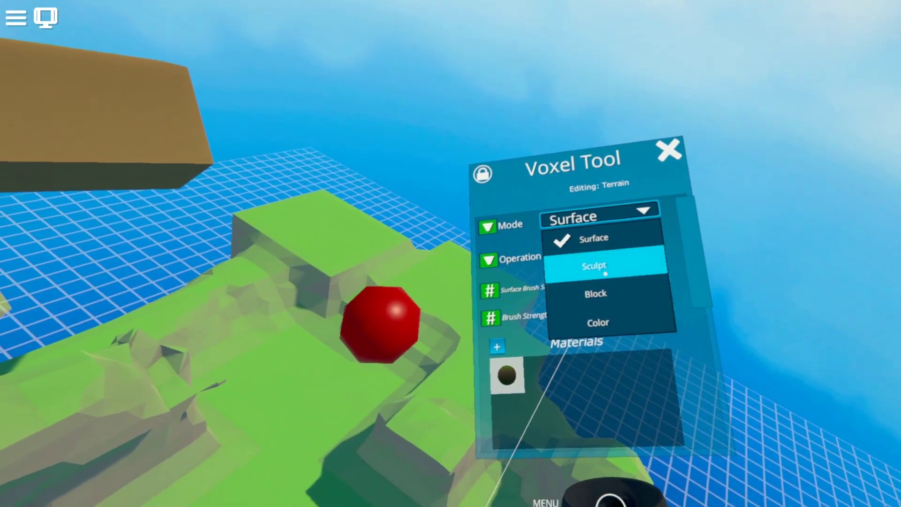
click(606, 273)
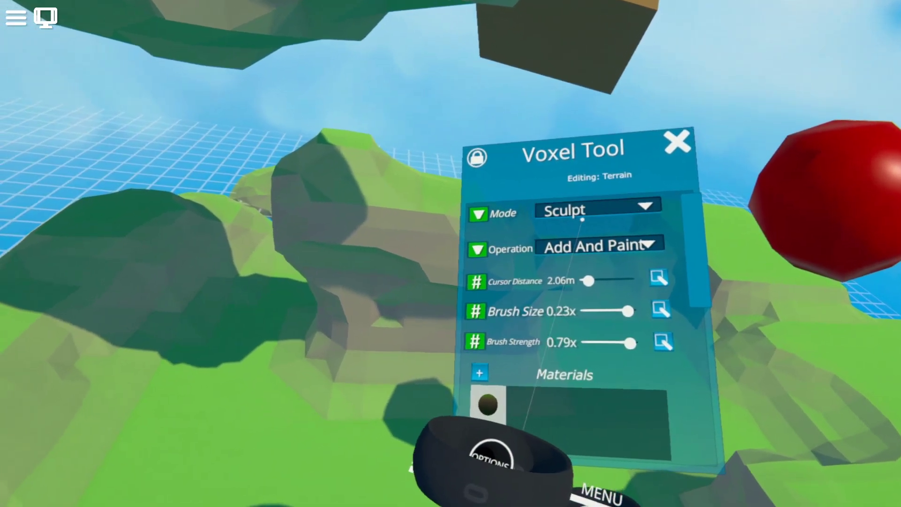
click(599, 277)
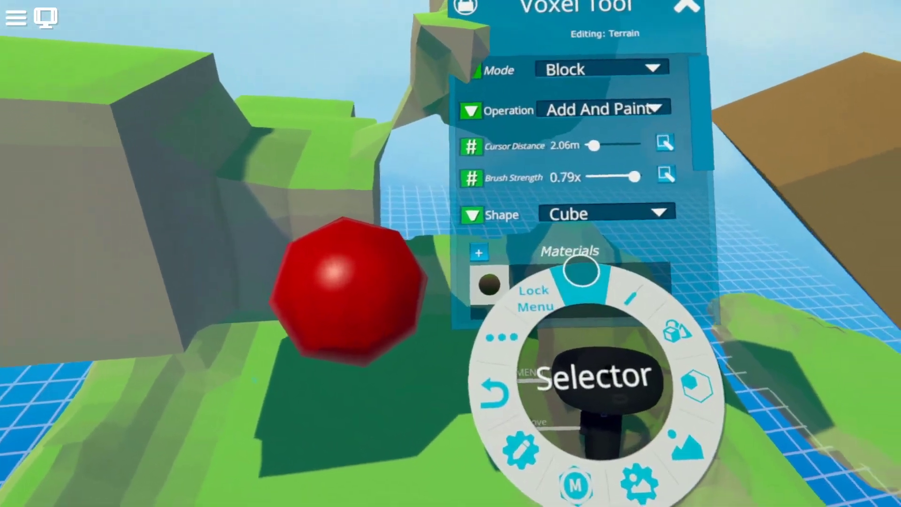
scroll(507, 263, down, 5)
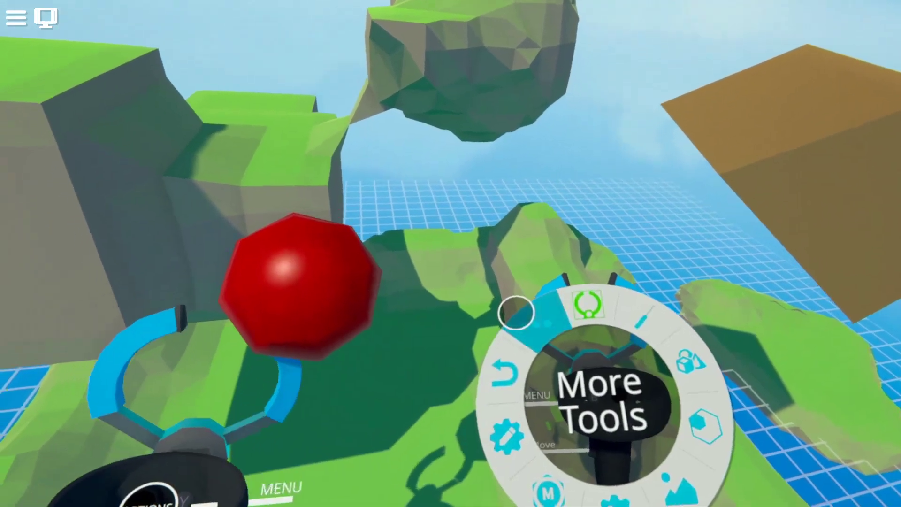
Convert the floating wooden Ramp Convex to an editable mesh with the mesh editing tool.
click(517, 313)
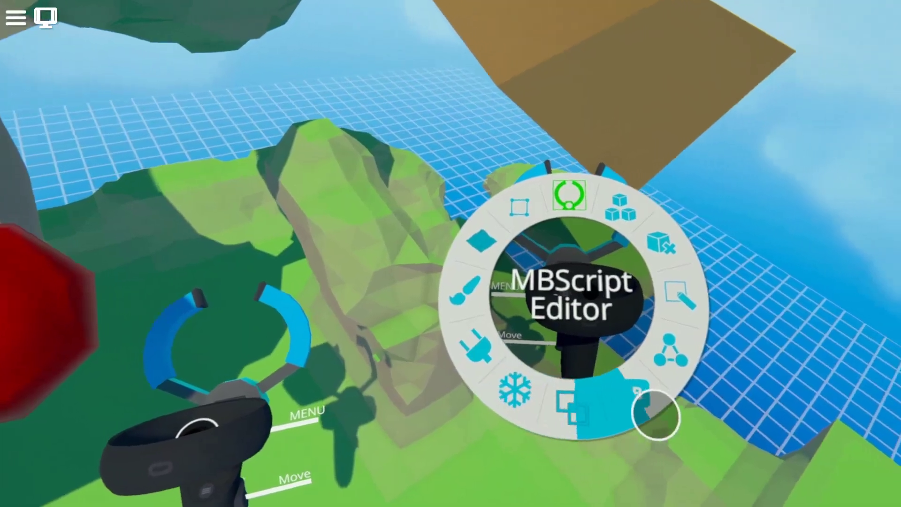
click(511, 208)
click(614, 229)
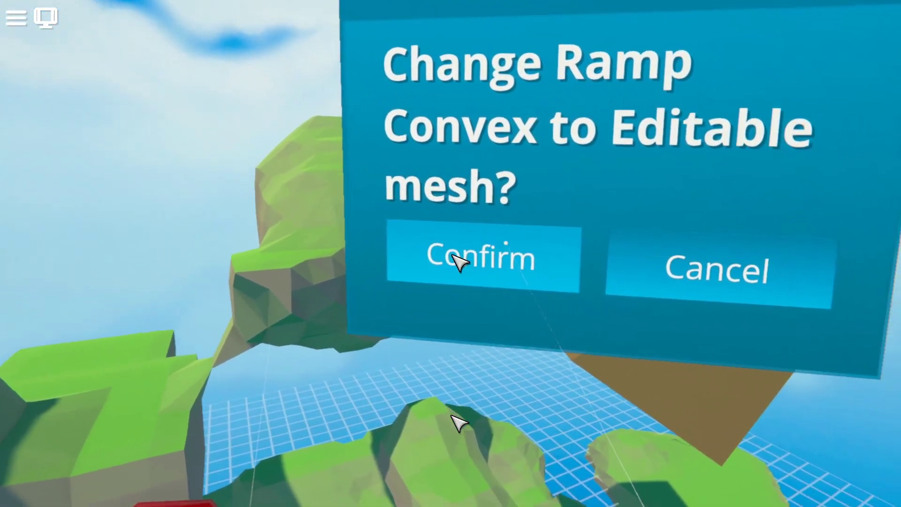
click(457, 262)
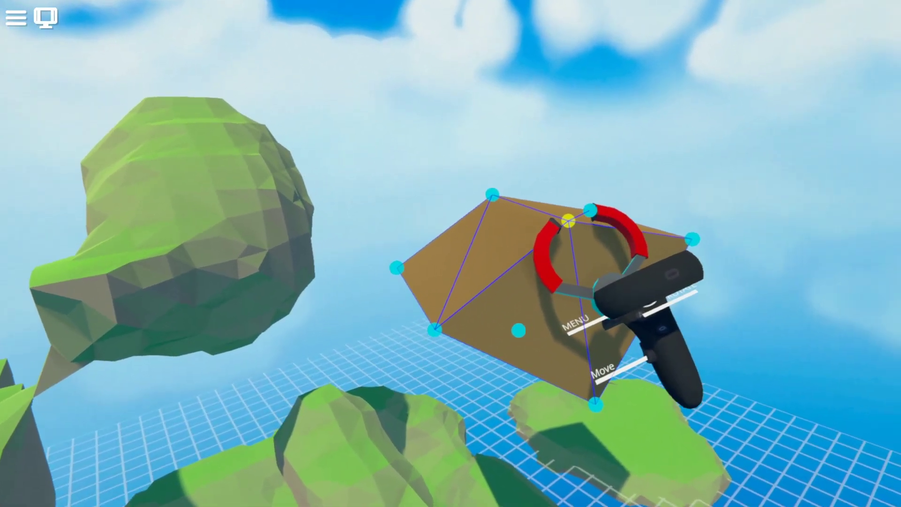
Reshape the wooden block's mesh by pulling its corner vertices and edges outward.
drag(568, 221, 656, 206)
drag(518, 446, 383, 370)
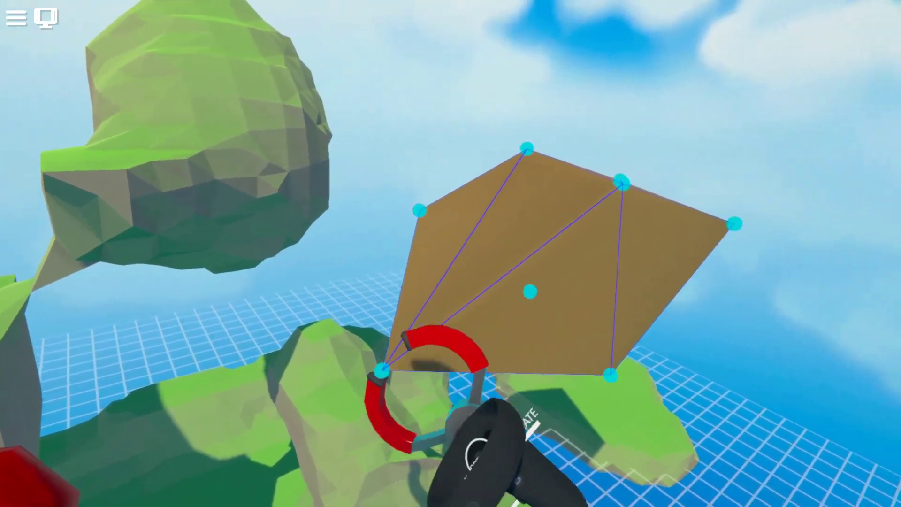
drag(624, 230, 609, 217)
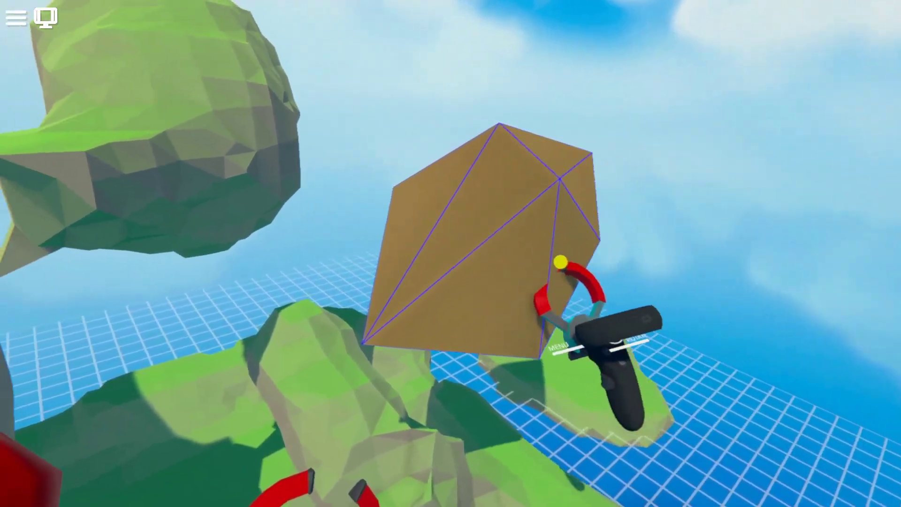
drag(560, 261, 616, 301)
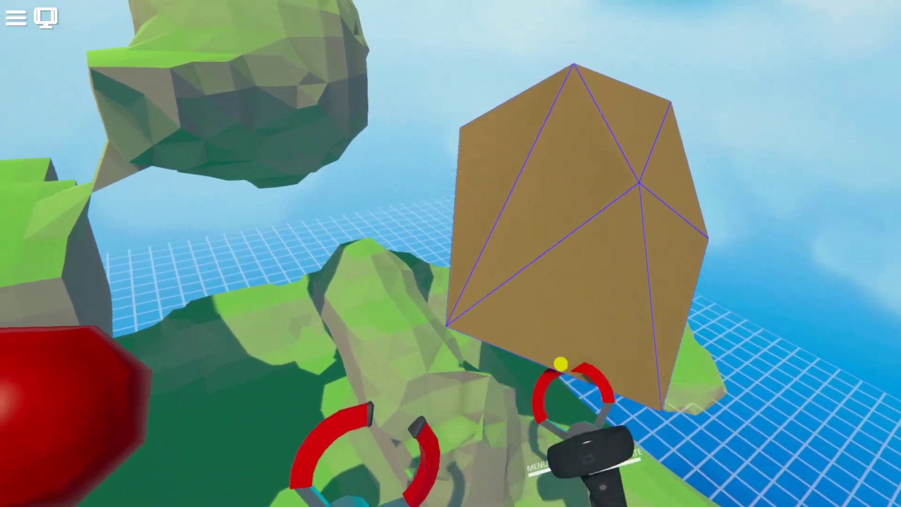
drag(561, 364, 571, 406)
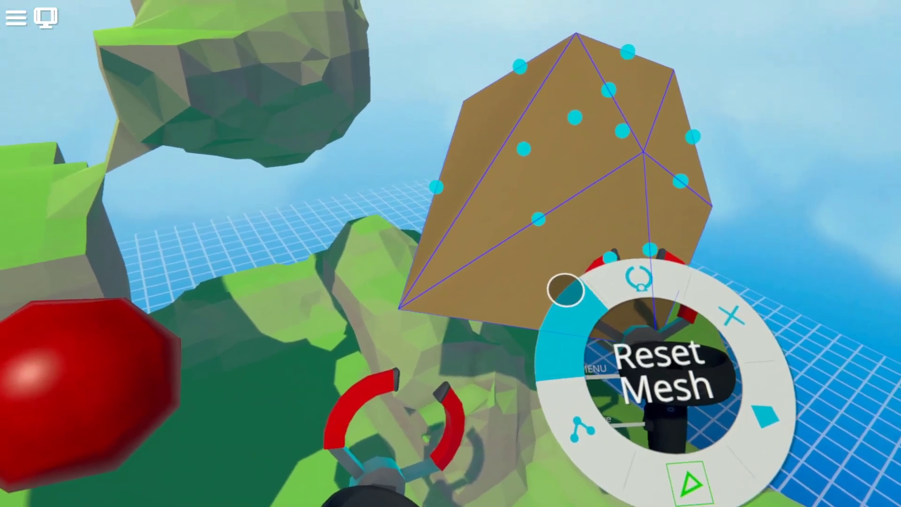
Reset the wooden block's mesh, convert it to an editable mesh again and stretch its side outward.
click(565, 289)
click(453, 190)
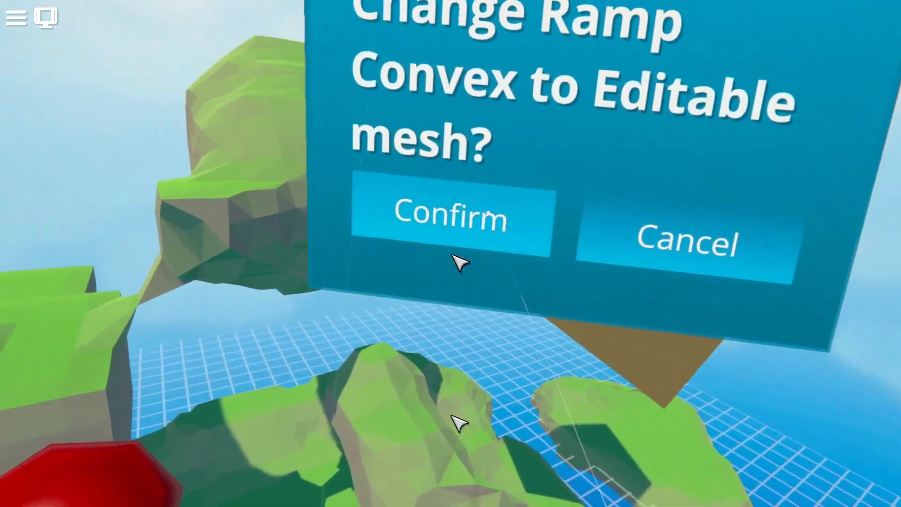
click(451, 215)
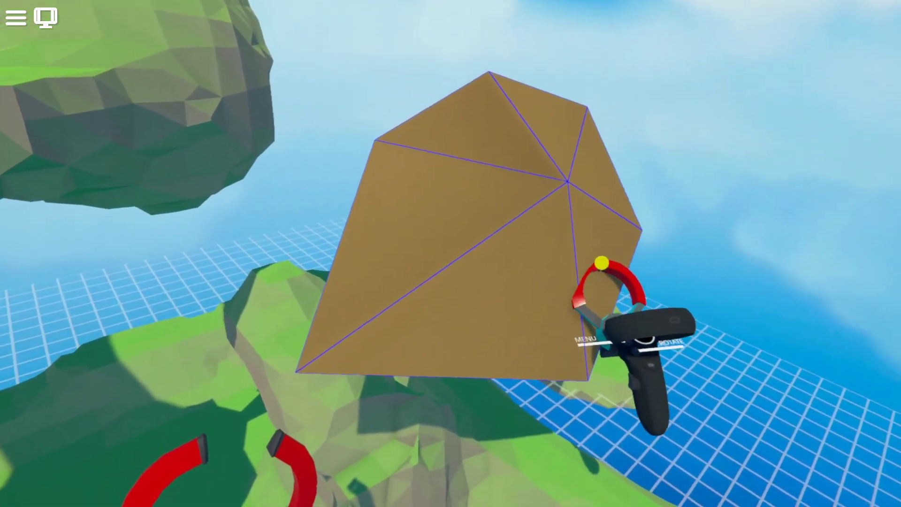
drag(601, 262, 704, 266)
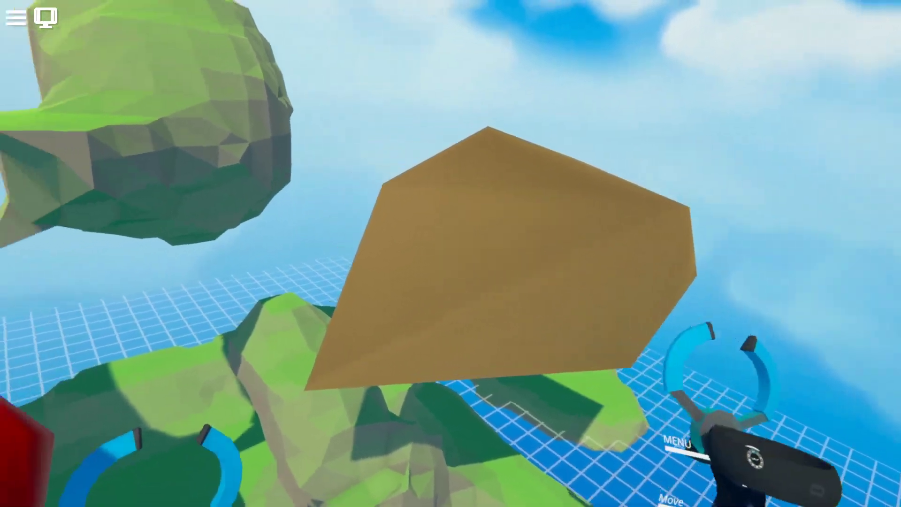
Test the world, grab and move the reshaped wooden block, and return to edit mode.
key(Escape)
click(569, 127)
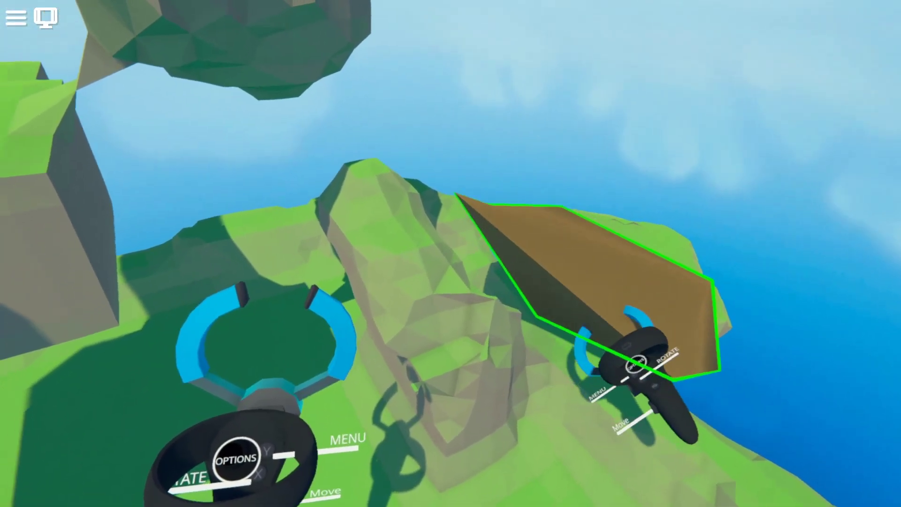
drag(636, 364, 695, 404)
key(Escape)
click(488, 62)
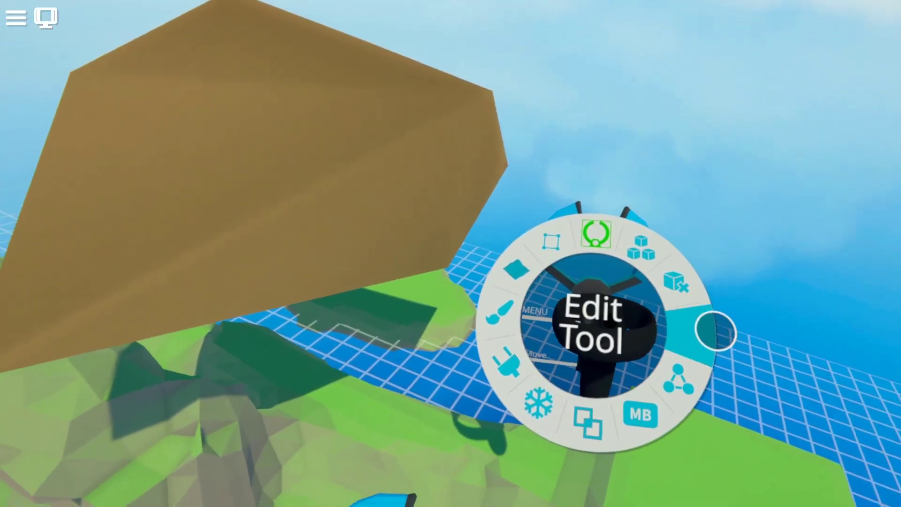
Open the red sphere in the Edit Tool with the menu locked and set its material to Ground.
click(726, 332)
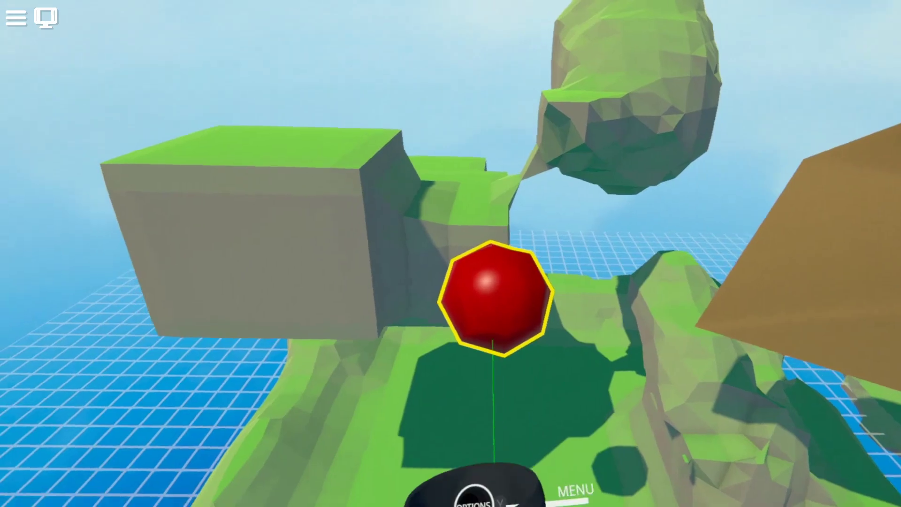
click(493, 297)
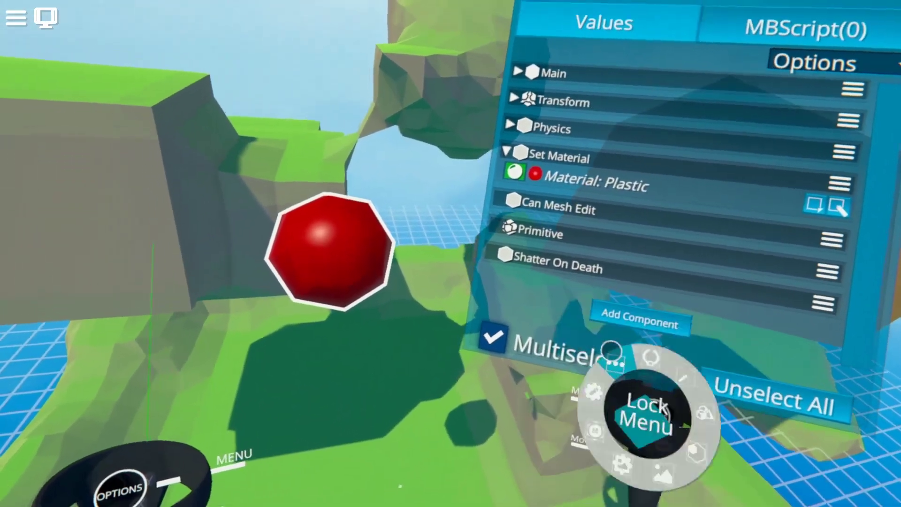
click(611, 352)
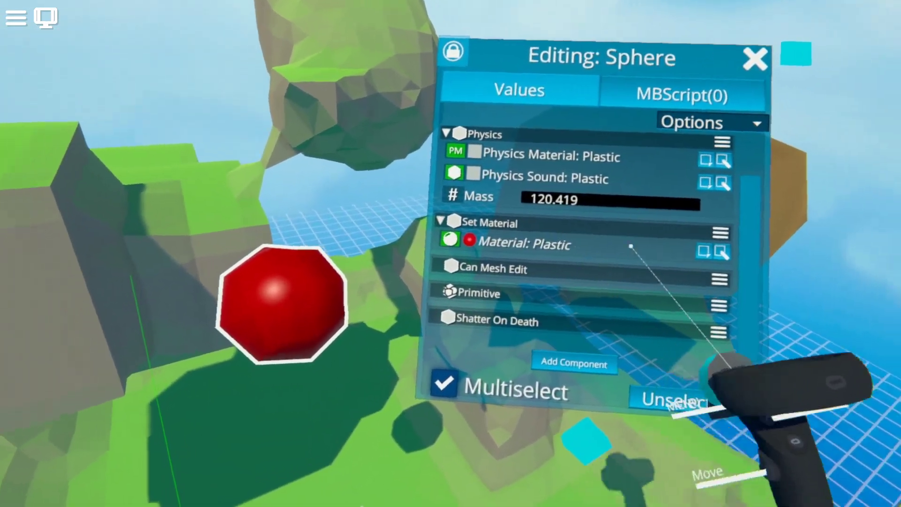
click(721, 251)
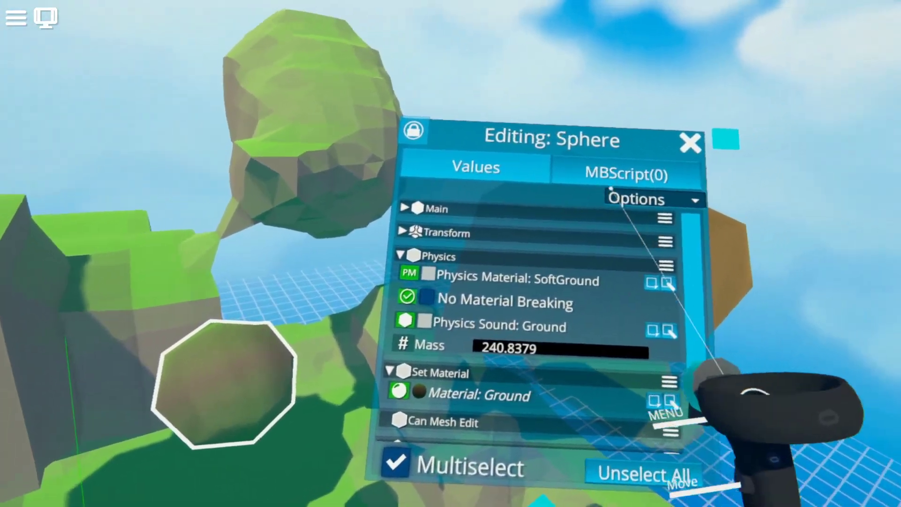
Create a new MBScript component on the sphere.
click(608, 174)
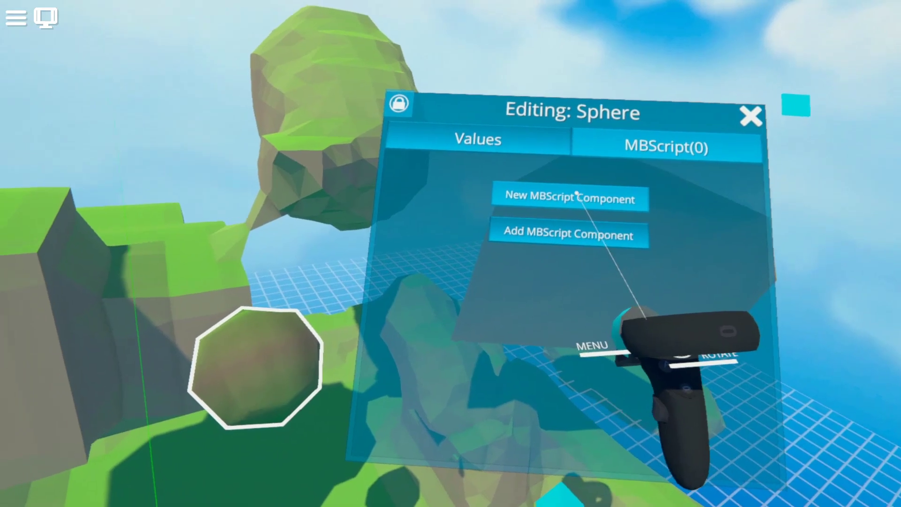
key(Return)
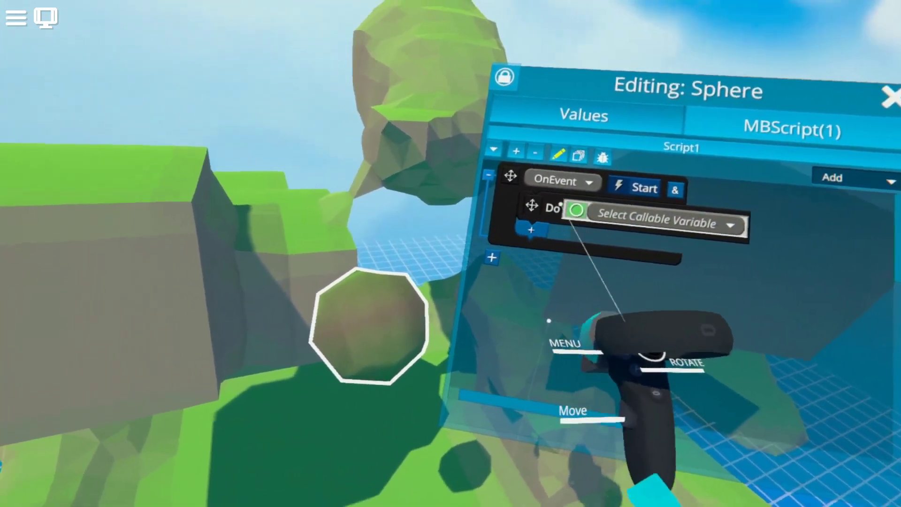
drag(544, 216, 558, 237)
Examine what can be added to the sphere's script, including On Change triggers, and try zooming the script out and in.
click(844, 214)
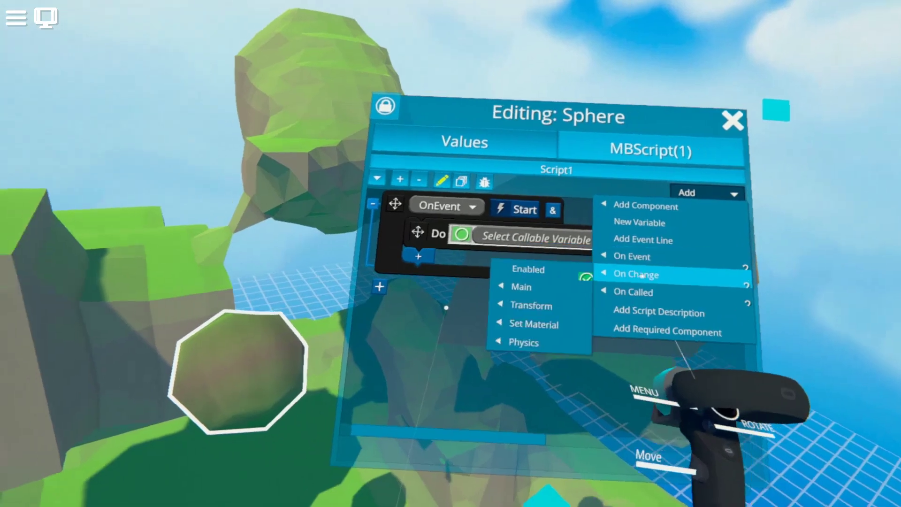
click(545, 269)
drag(538, 249, 549, 220)
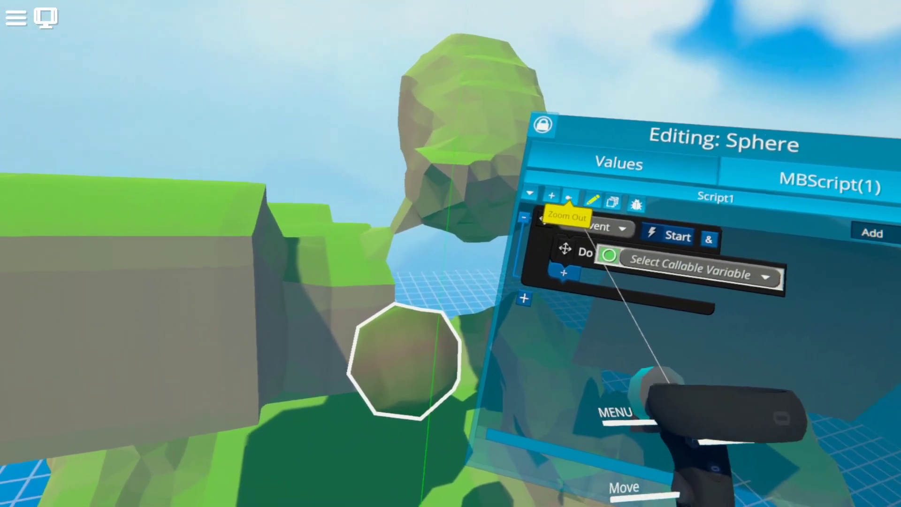
click(572, 199)
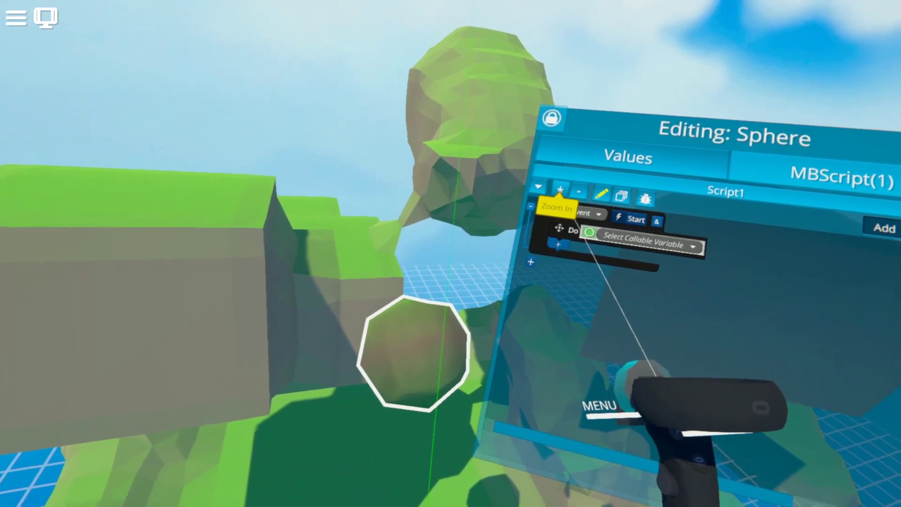
click(566, 190)
click(579, 184)
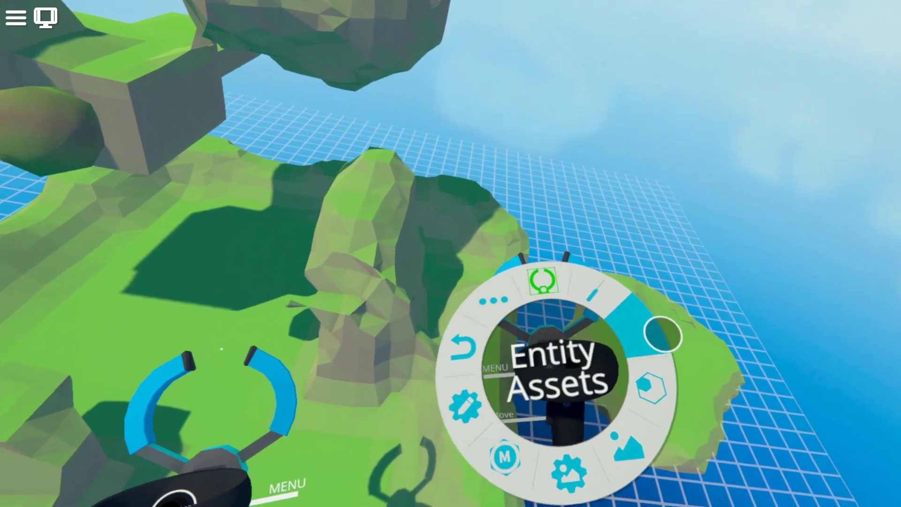
Lock the Entity Assets menu open and place a red cube primitive above the grass.
click(662, 333)
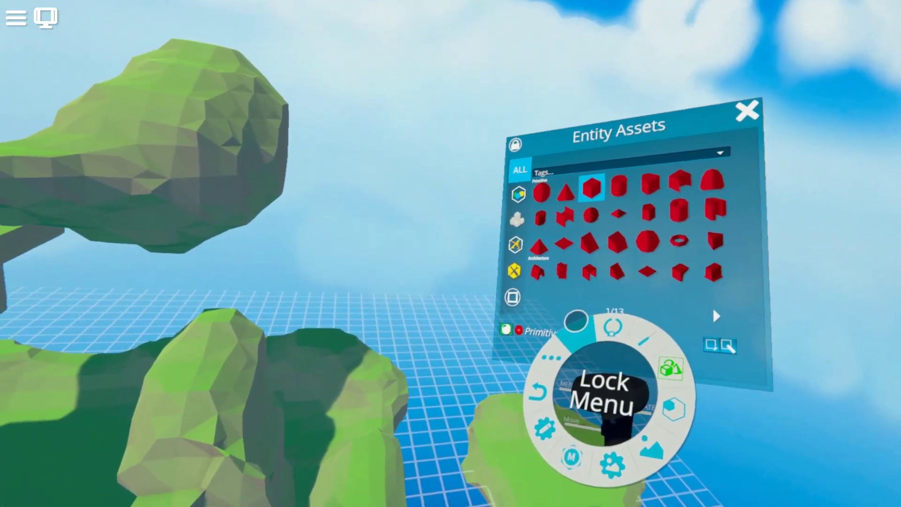
click(576, 319)
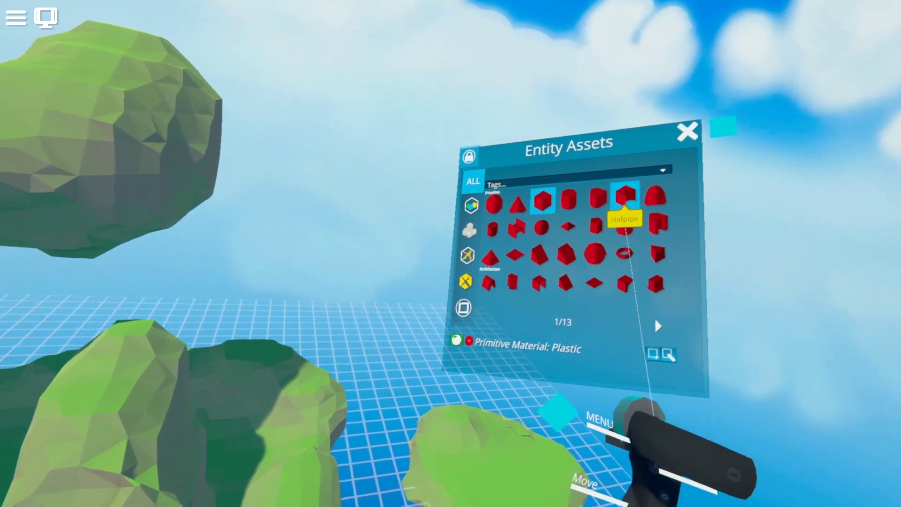
click(579, 195)
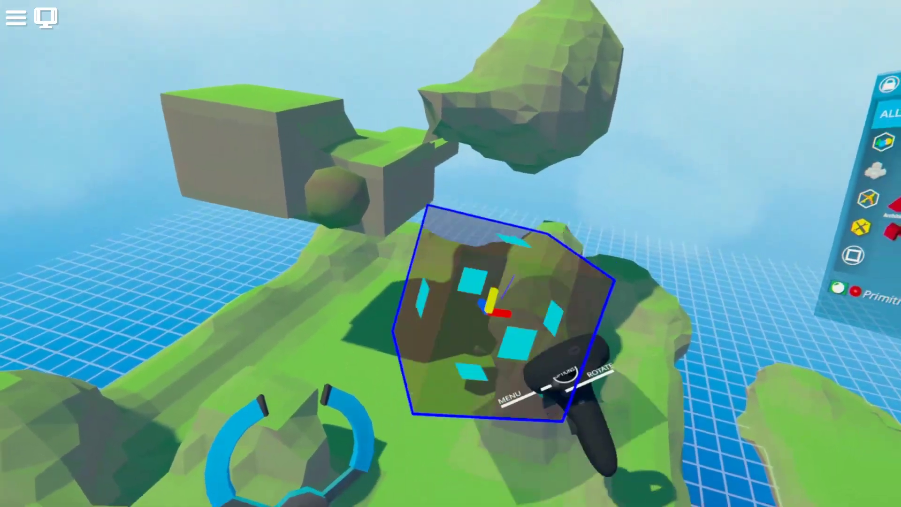
click(497, 340)
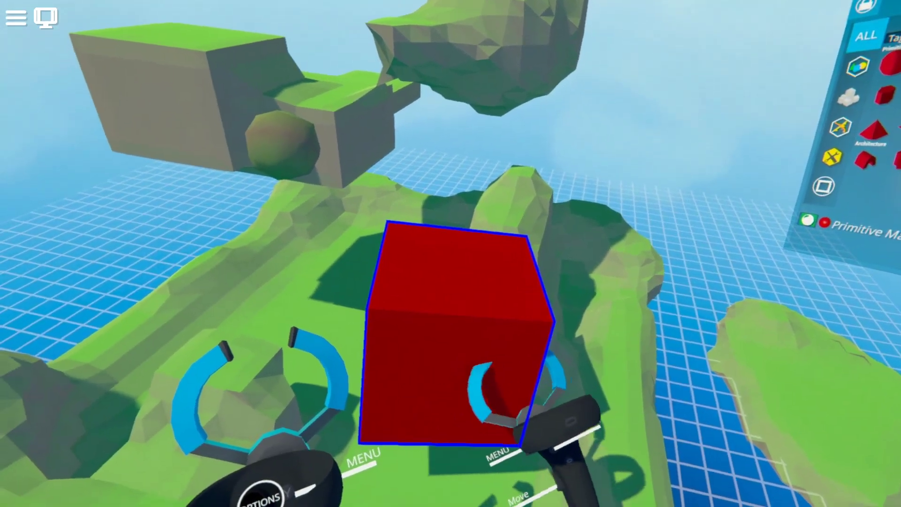
drag(511, 394, 462, 350)
Add an Architecture arch, seat it on top of the red cube and close the Entity Assets.
drag(610, 214, 487, 157)
right_click(569, 272)
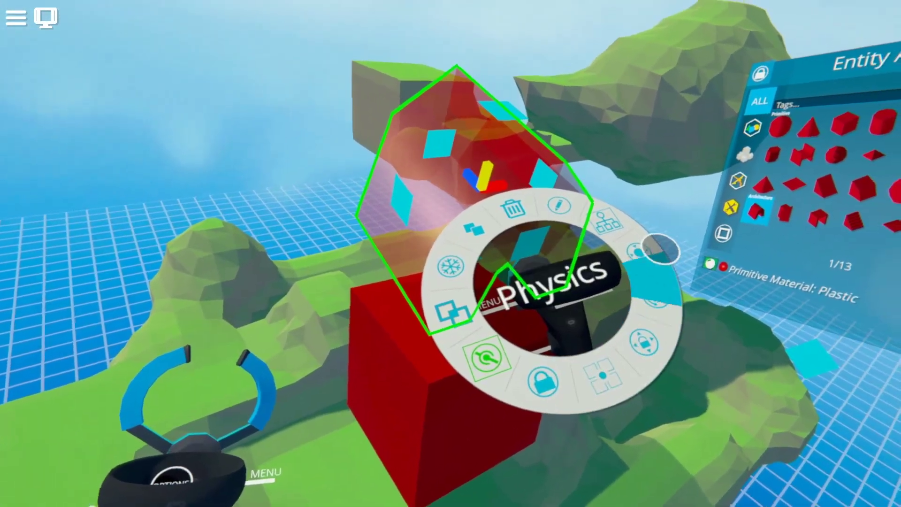
click(658, 236)
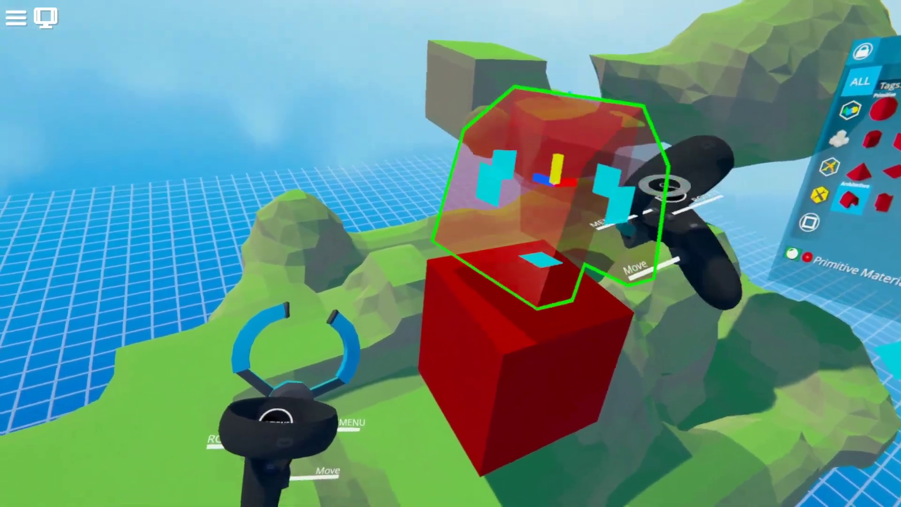
drag(559, 177, 539, 221)
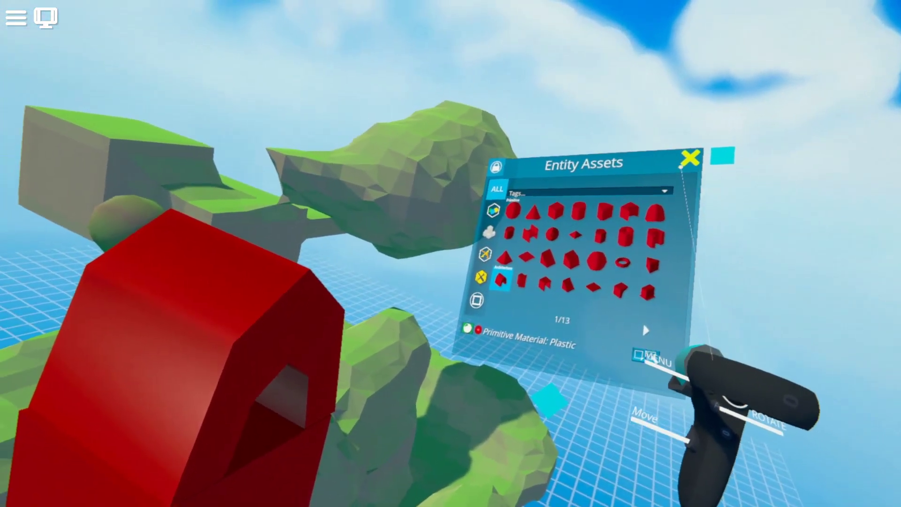
click(688, 159)
Select the arch and the cube together with the Selector and look through the actions available for both.
right_click(579, 380)
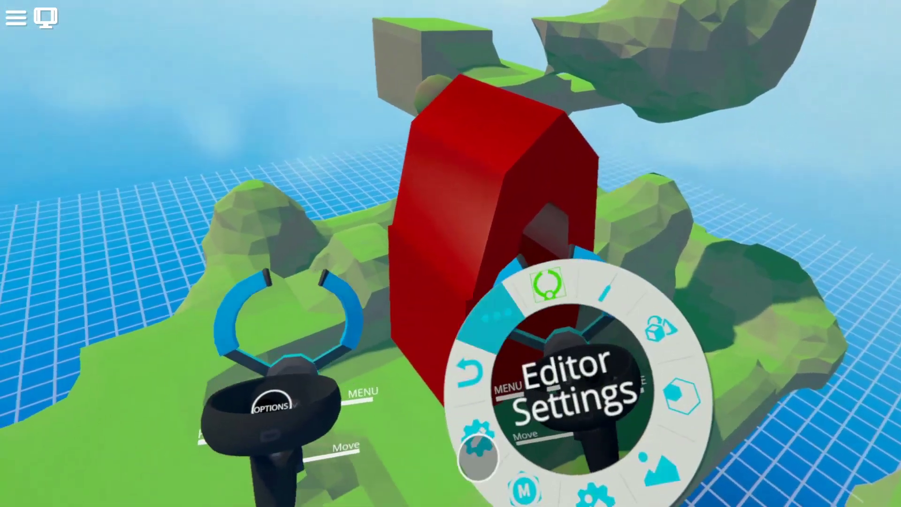
click(627, 301)
click(558, 178)
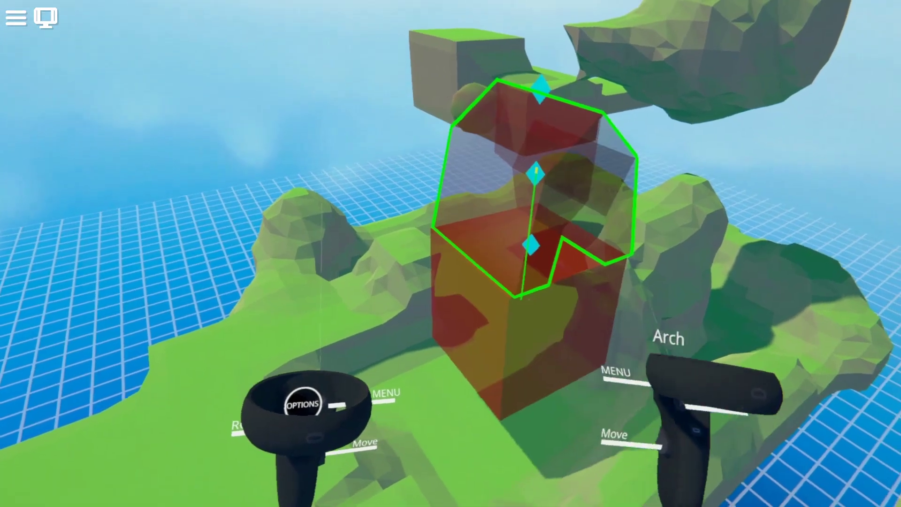
right_click(601, 353)
click(493, 353)
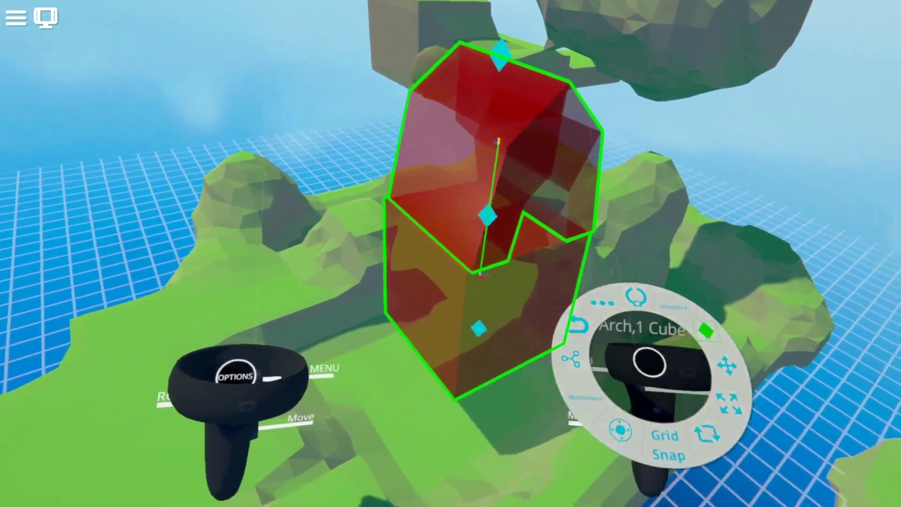
right_click(612, 359)
click(524, 259)
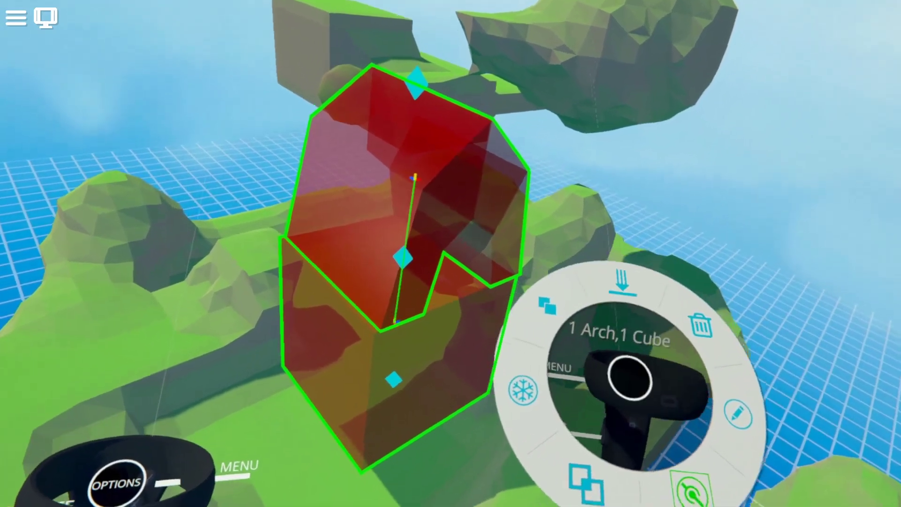
right_click(629, 376)
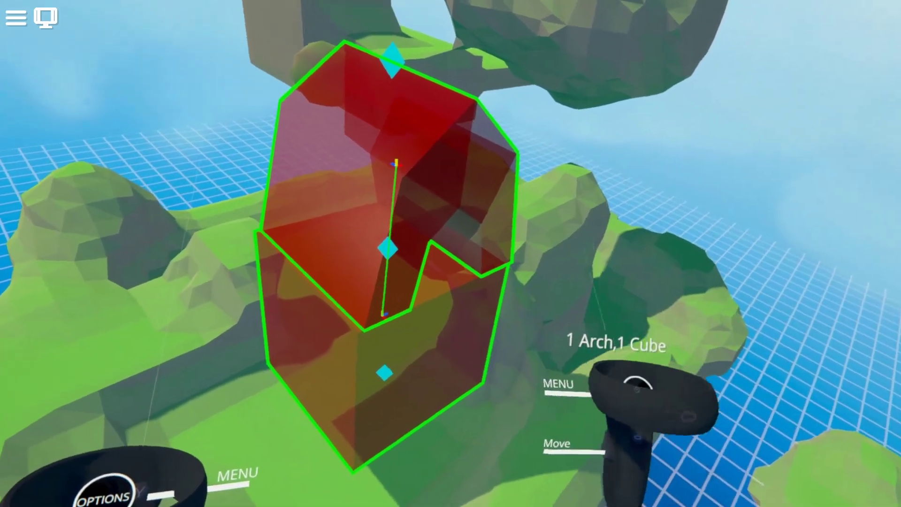
right_click(620, 389)
click(593, 271)
Open the Prefab Tool, select the arch and extend the selection to its connected entities.
right_click(610, 311)
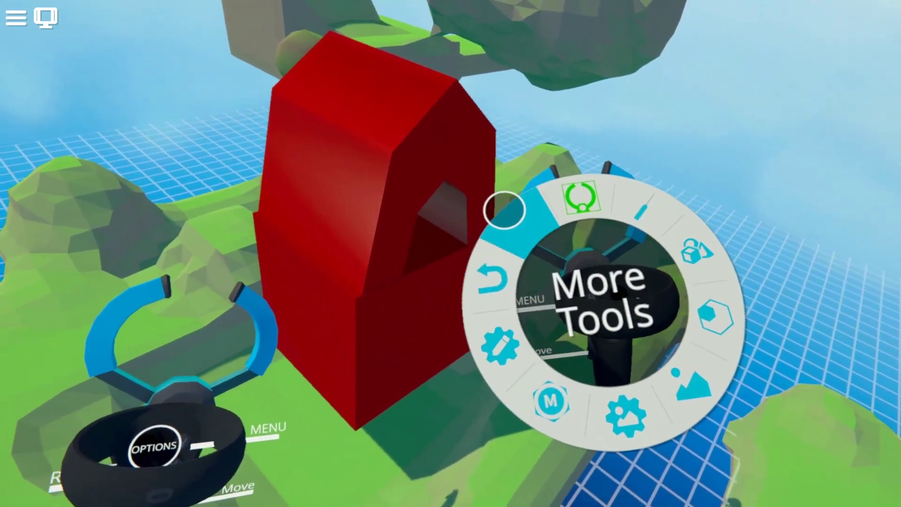
click(505, 210)
click(648, 426)
click(509, 287)
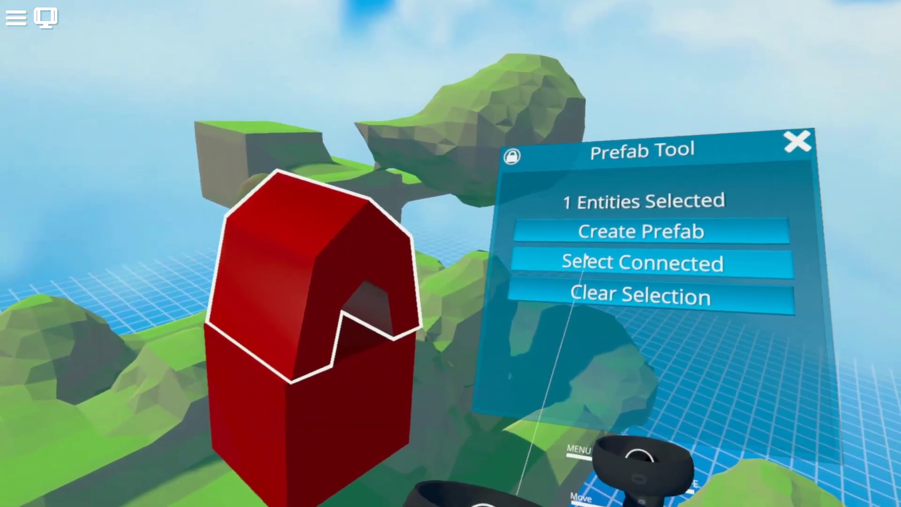
click(586, 259)
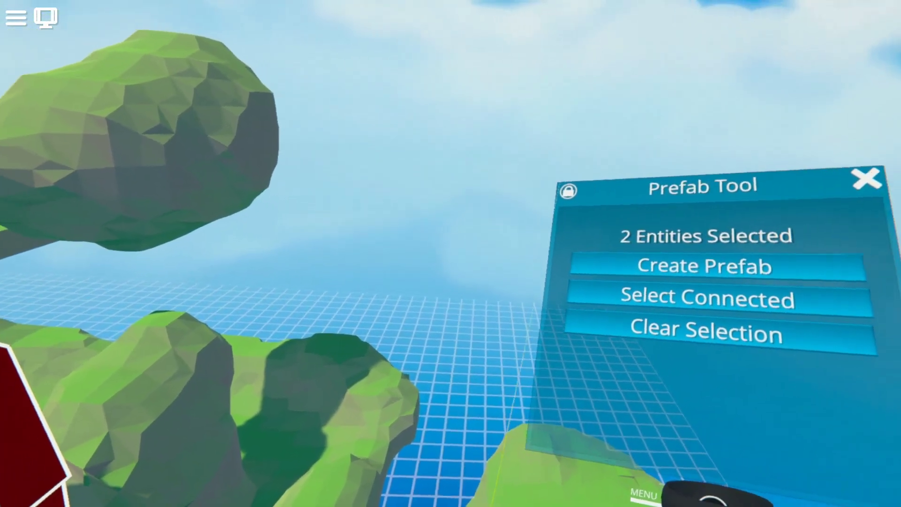
Create a prefab named Bob from the selected arch and cube and leave the Prefab Tool.
click(704, 266)
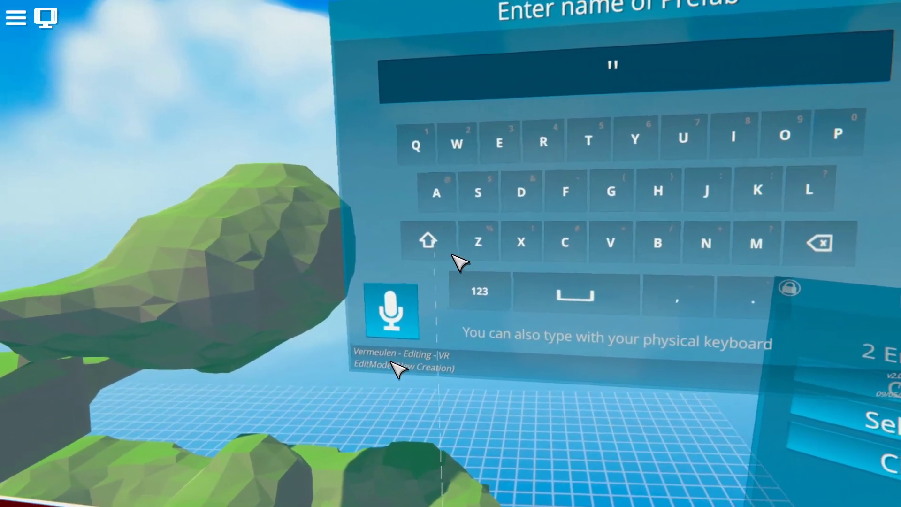
text(B)
text(ob)
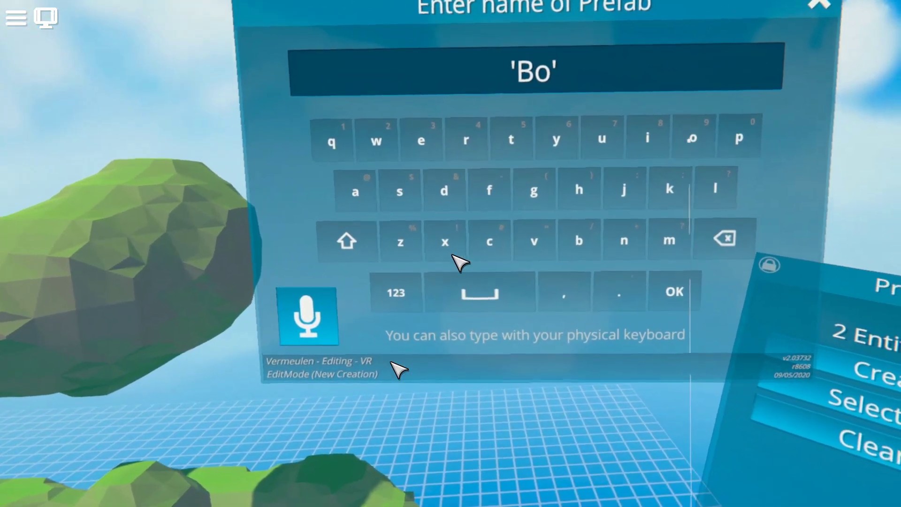
key(Return)
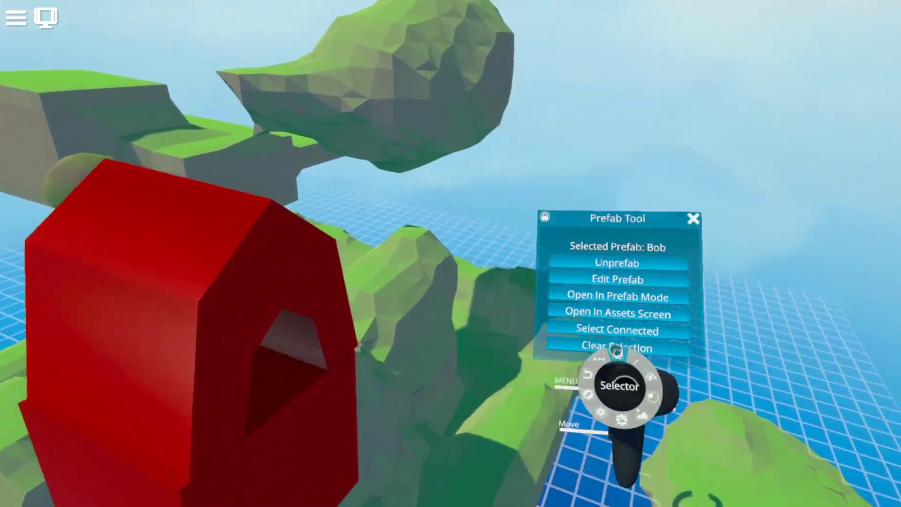
click(615, 350)
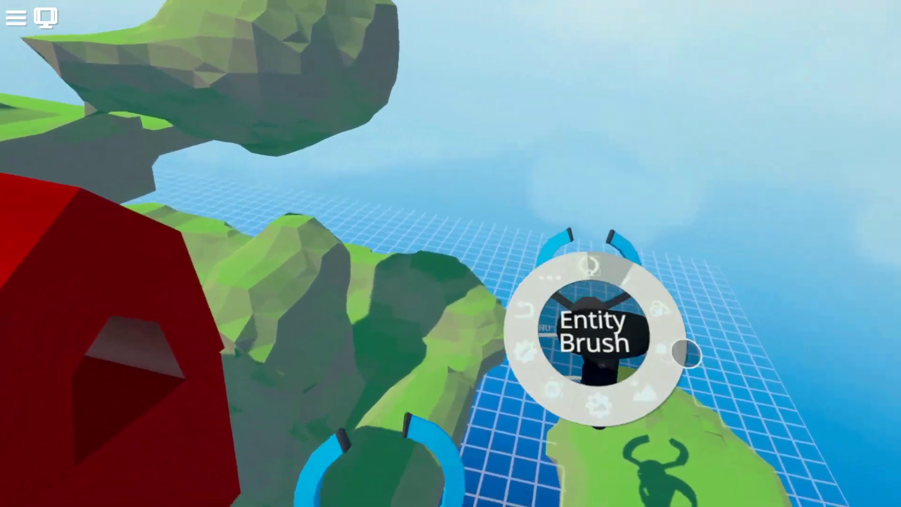
Place a Bob prefab from the Creation assets beside the original and clone it alongside.
click(680, 314)
click(545, 197)
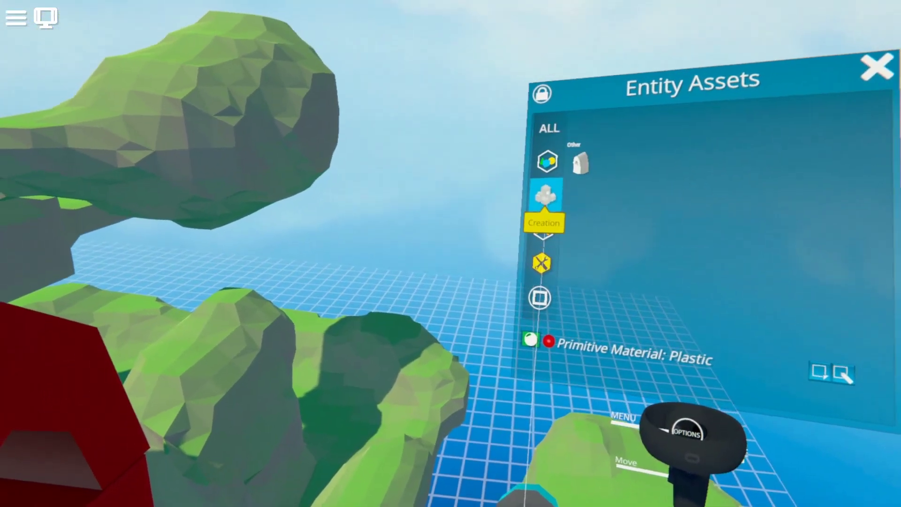
drag(575, 172, 636, 328)
click(643, 329)
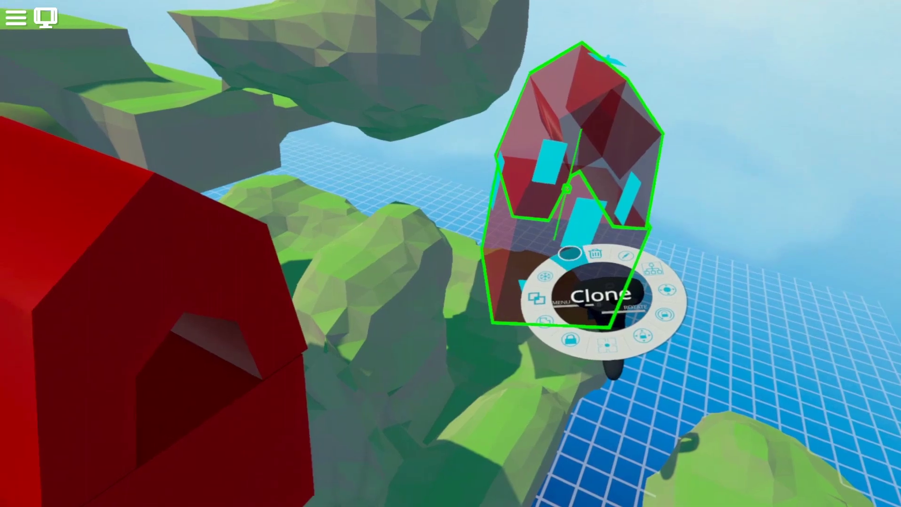
click(569, 257)
mouse_move(620, 279)
mouse_down()
mouse_move(696, 297)
mouse_move(704, 315)
mouse_up()
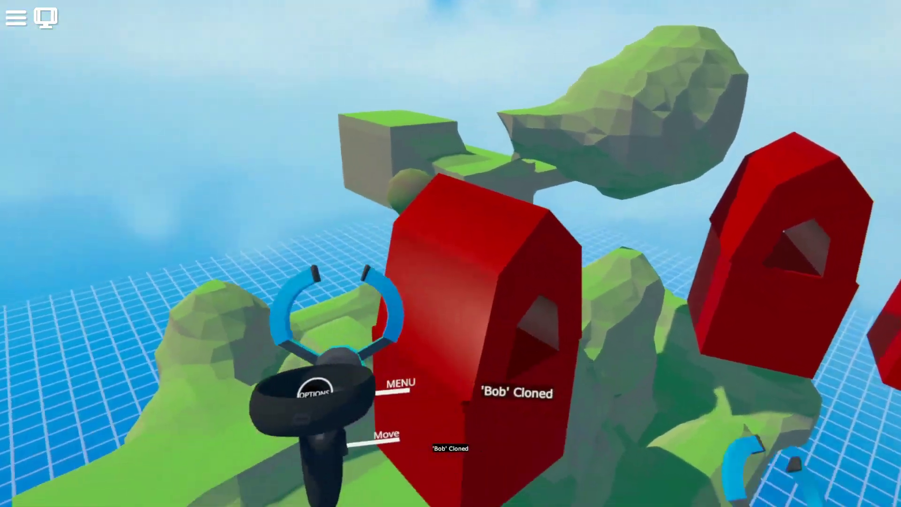
Unprefab the outermost copy of Bob and pull its arch and cube apart.
click(529, 276)
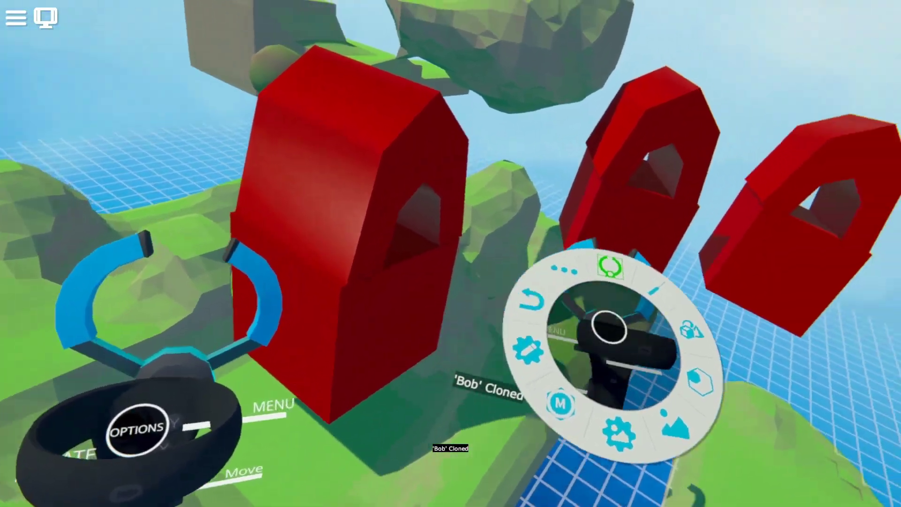
click(604, 331)
mouse_move(666, 277)
mouse_down()
mouse_move(620, 310)
mouse_move(630, 305)
mouse_up()
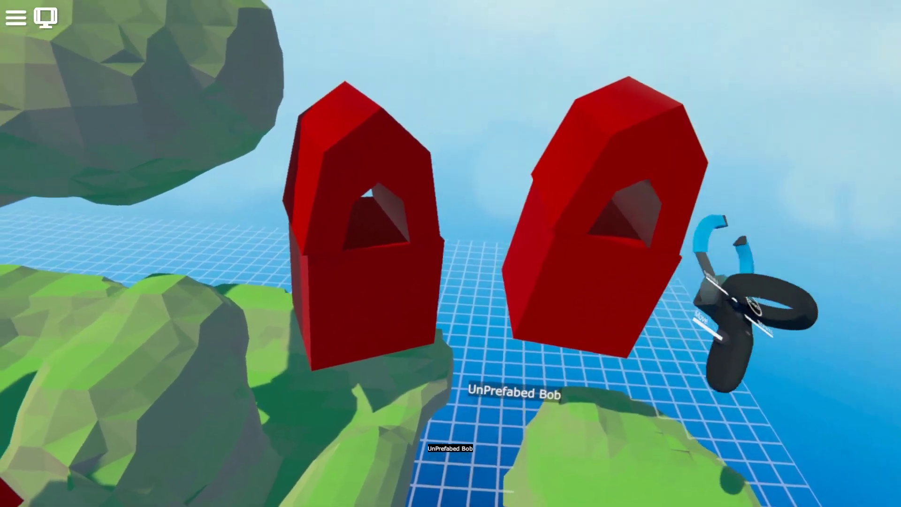
drag(680, 225, 774, 244)
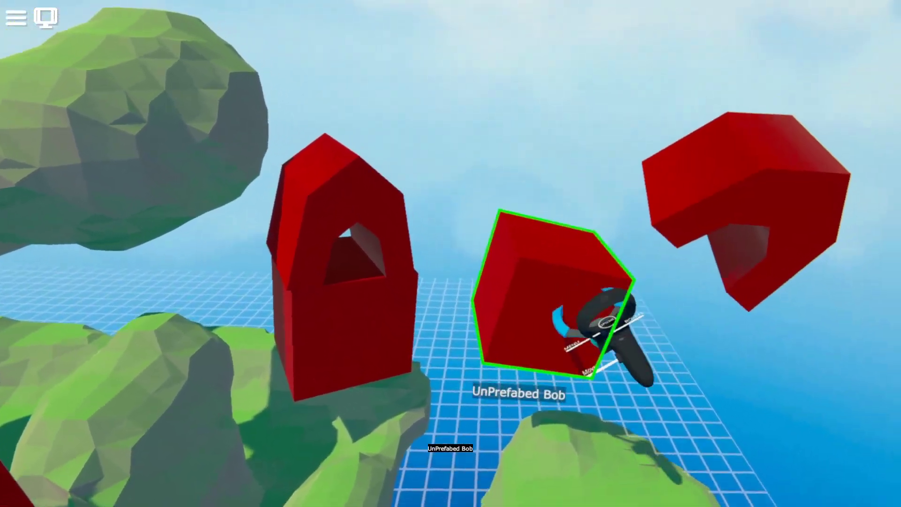
drag(599, 308, 642, 387)
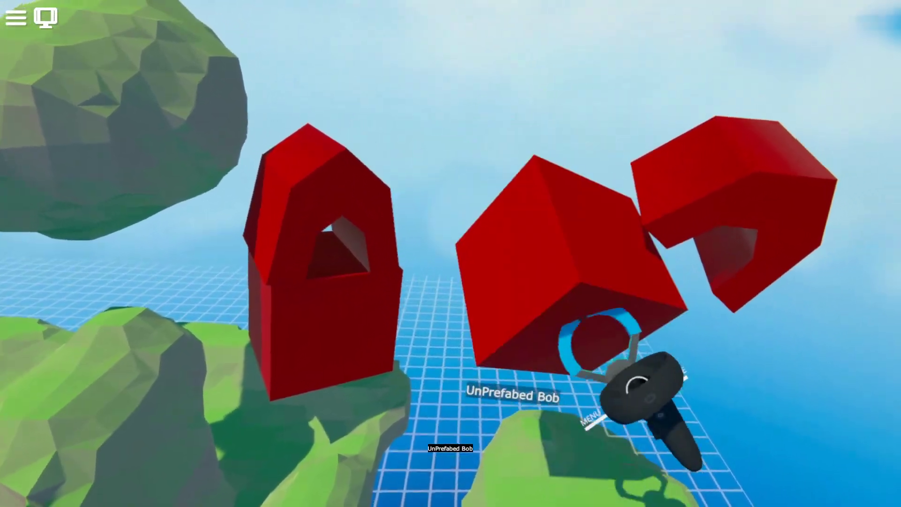
drag(606, 324, 523, 218)
Delete the separated cube and arch of the unprefabbed copy.
click(567, 263)
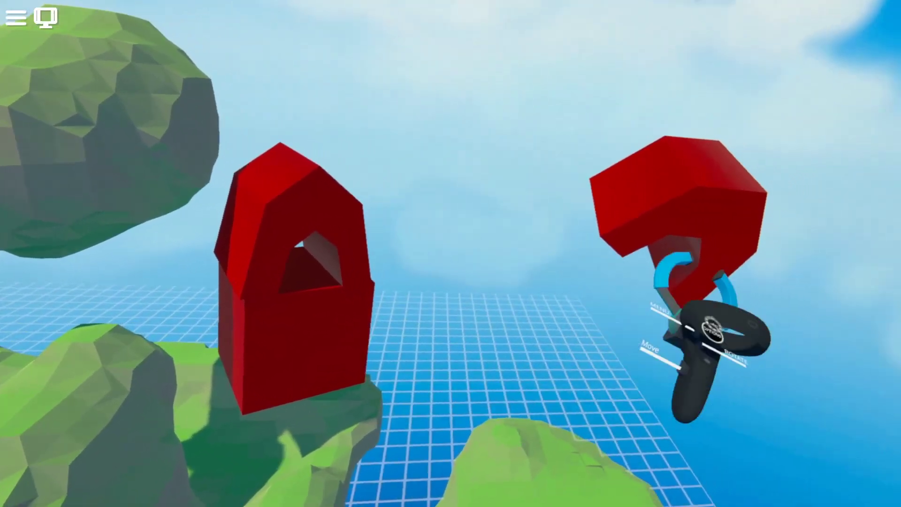
click(685, 291)
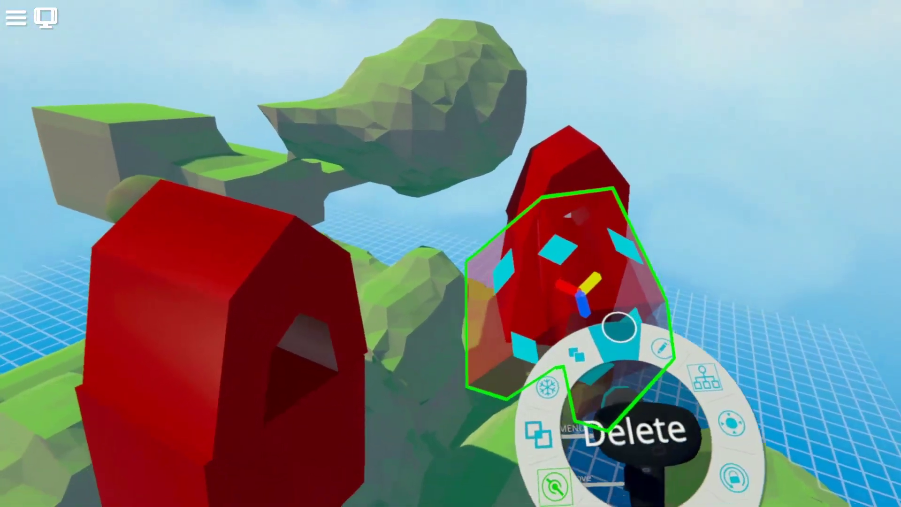
click(618, 325)
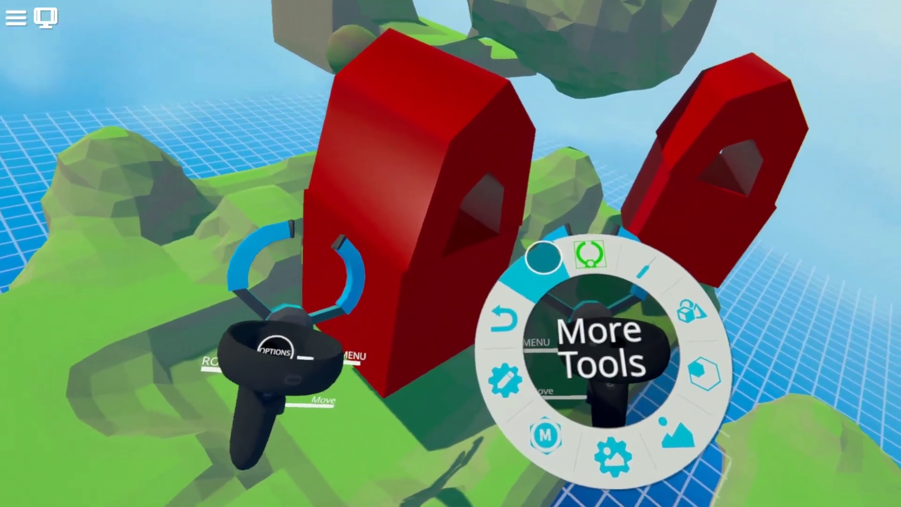
Select the nearest Bob prefab with the Prefab Tool and open it for editing in Hierarchy Mode.
click(543, 257)
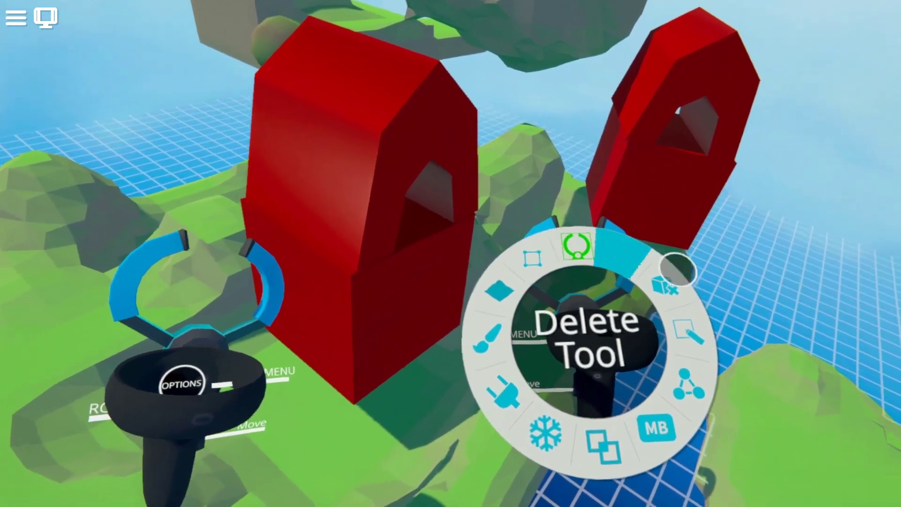
click(604, 471)
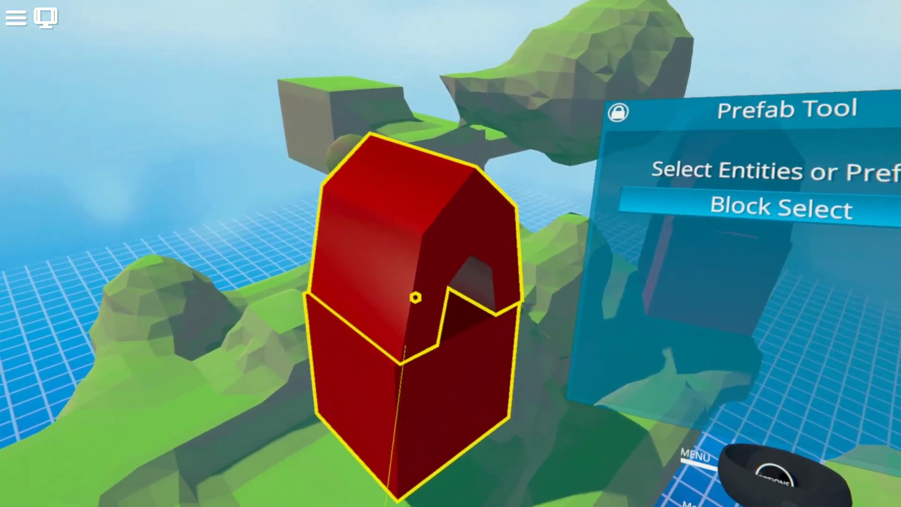
click(417, 298)
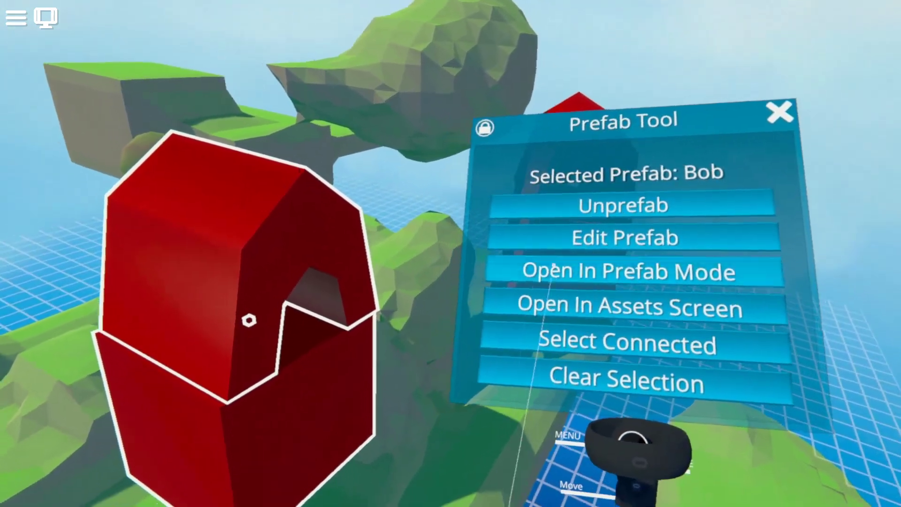
click(573, 281)
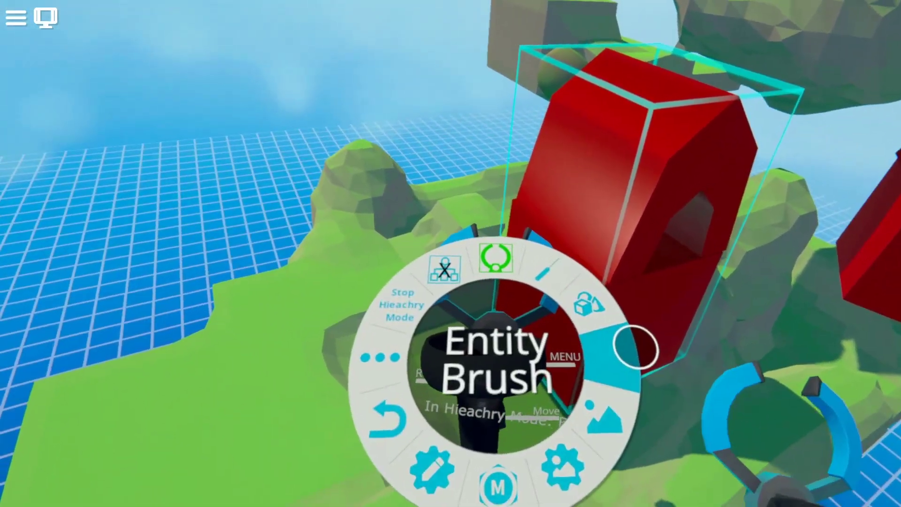
Add a torus primitive on top of Bob's arch with the Entity Brush.
click(610, 300)
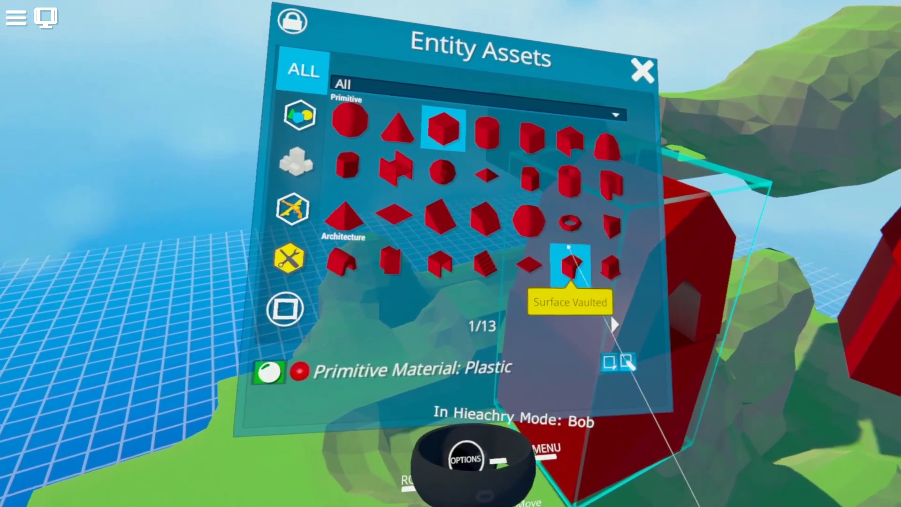
click(567, 223)
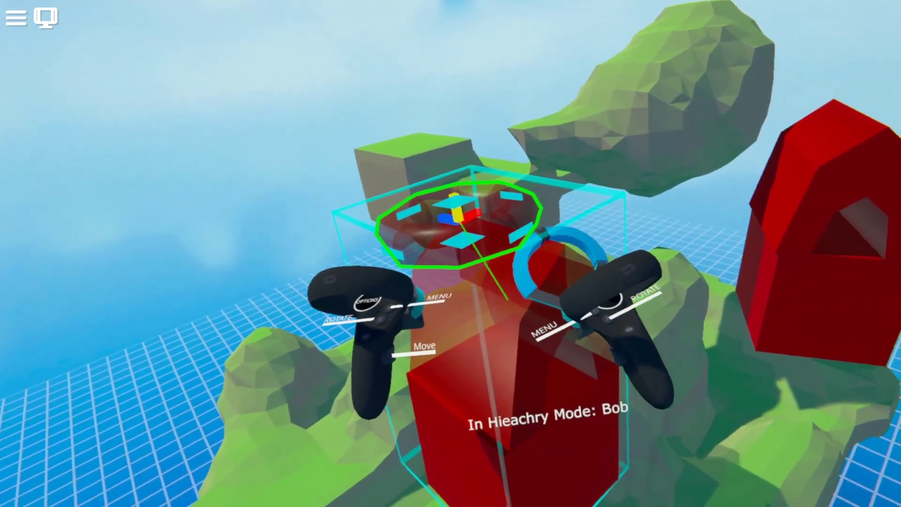
click(459, 218)
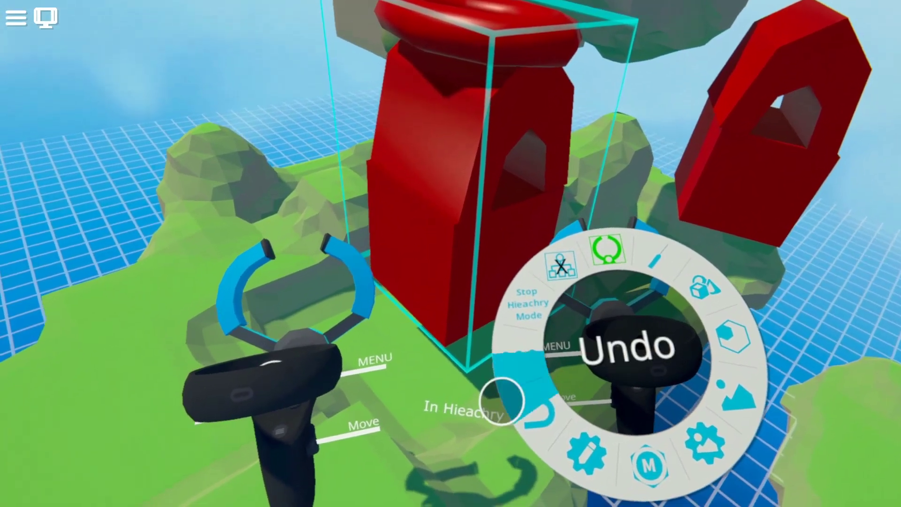
Apply the Grass material to Bob's lower cube with the Material Tool.
click(485, 366)
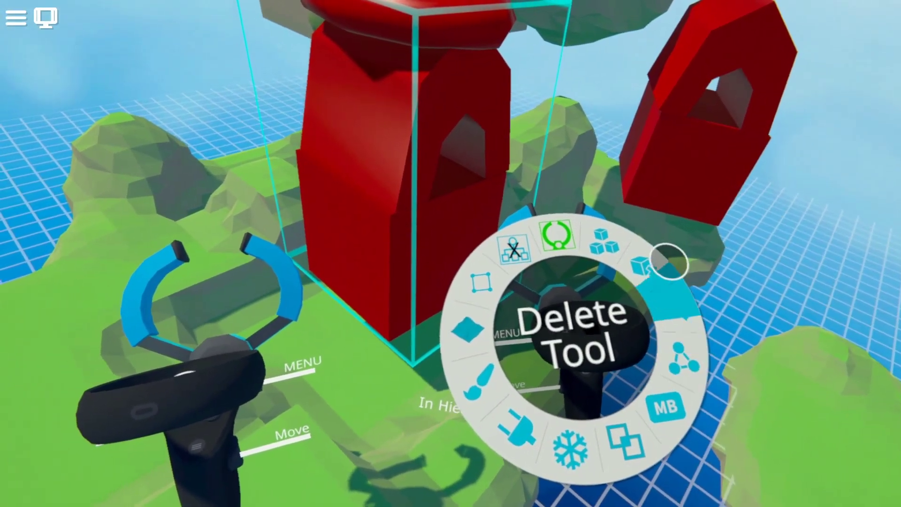
click(704, 332)
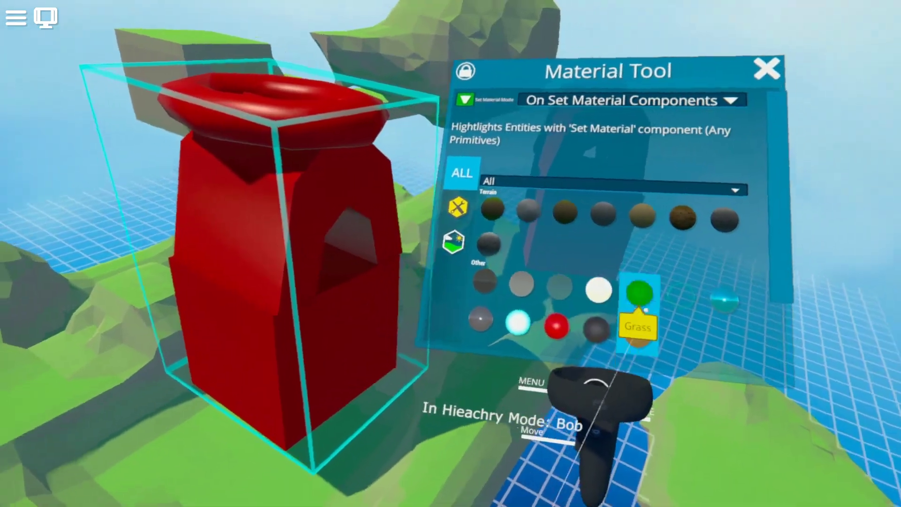
click(650, 293)
click(476, 291)
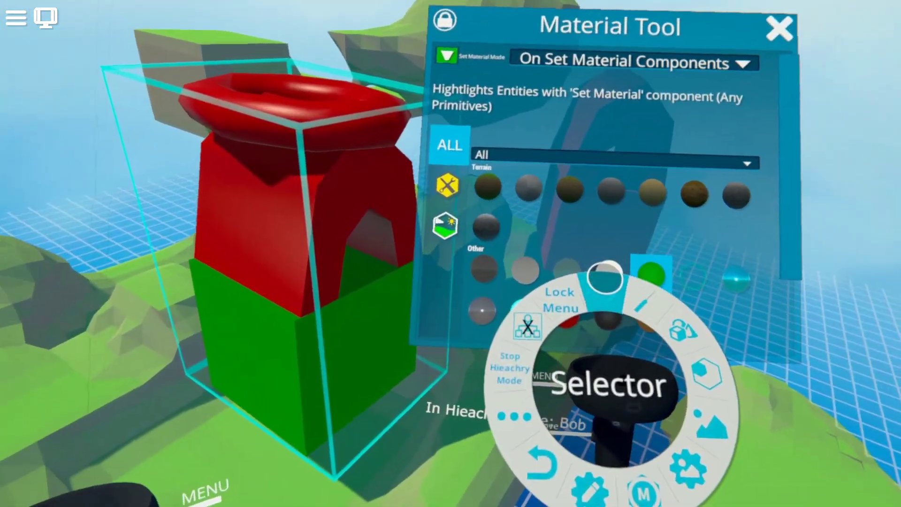
Leave Hierarchy Mode and apply the prefab changes to all instances of Bob.
click(643, 303)
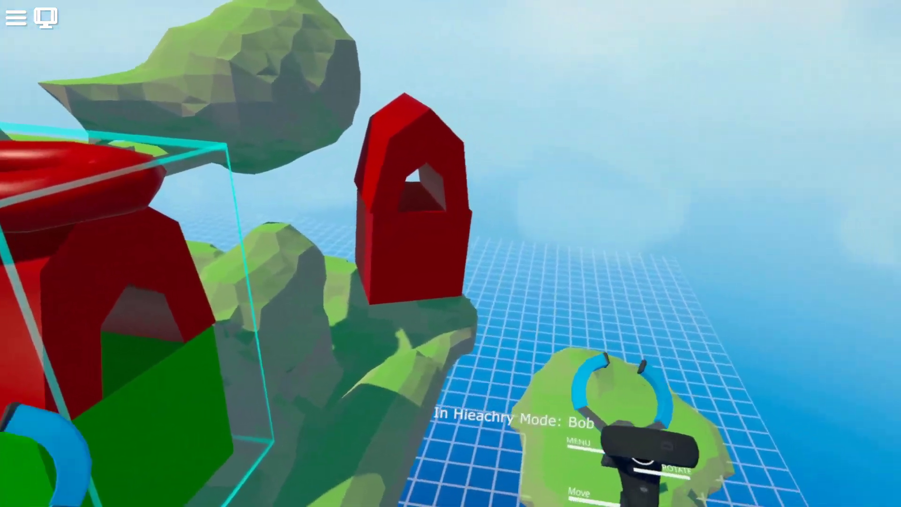
click(511, 281)
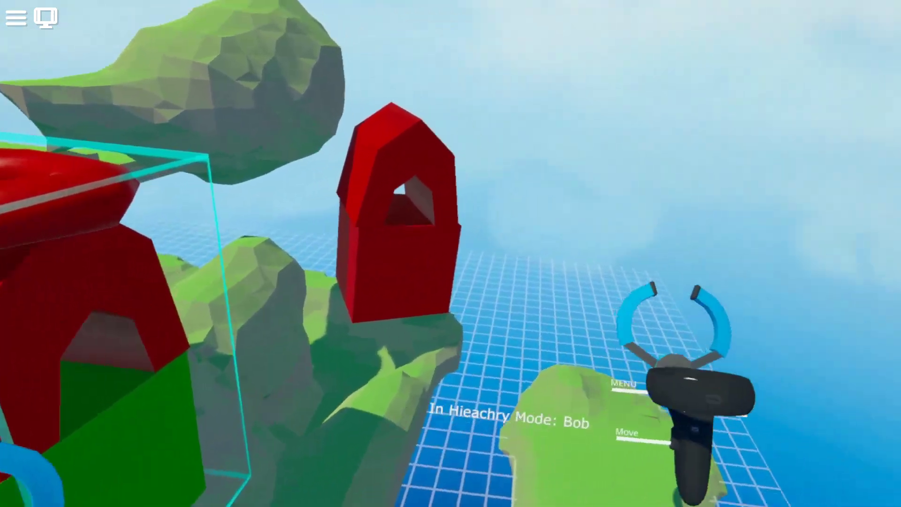
mouse_move(556, 287)
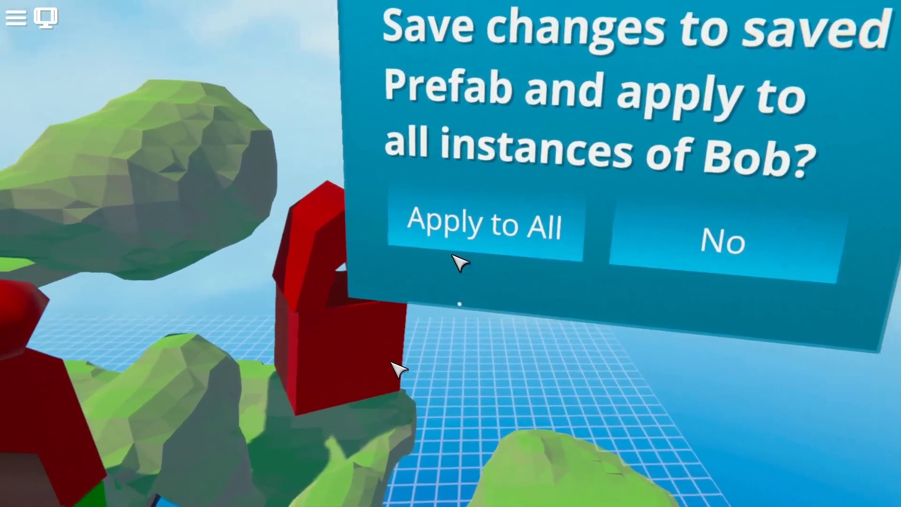
click(462, 252)
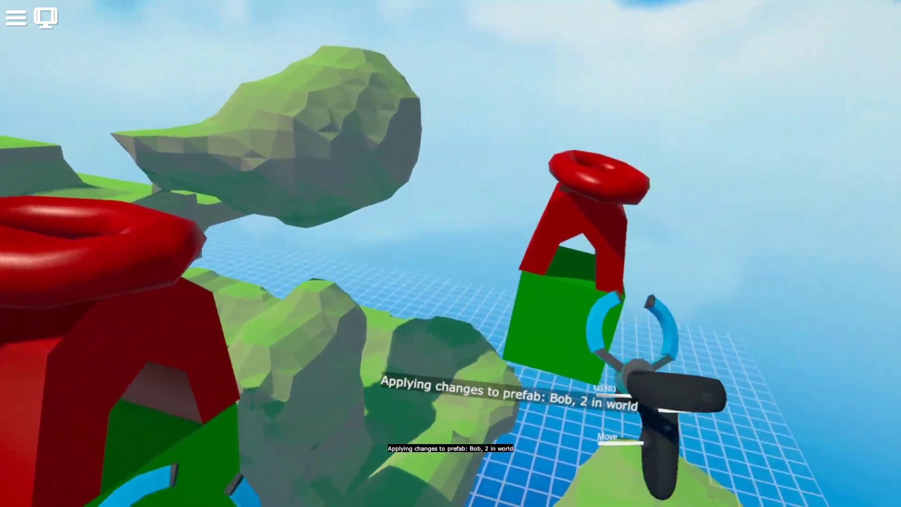
Place another Bob prefab from the entity assets near the existing copies and reposition it.
mouse_move(670, 392)
click(648, 307)
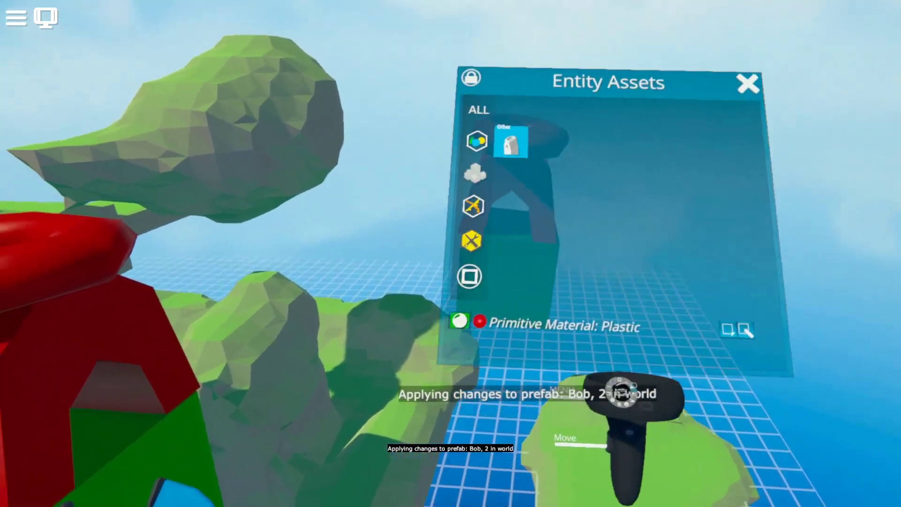
click(583, 219)
click(543, 326)
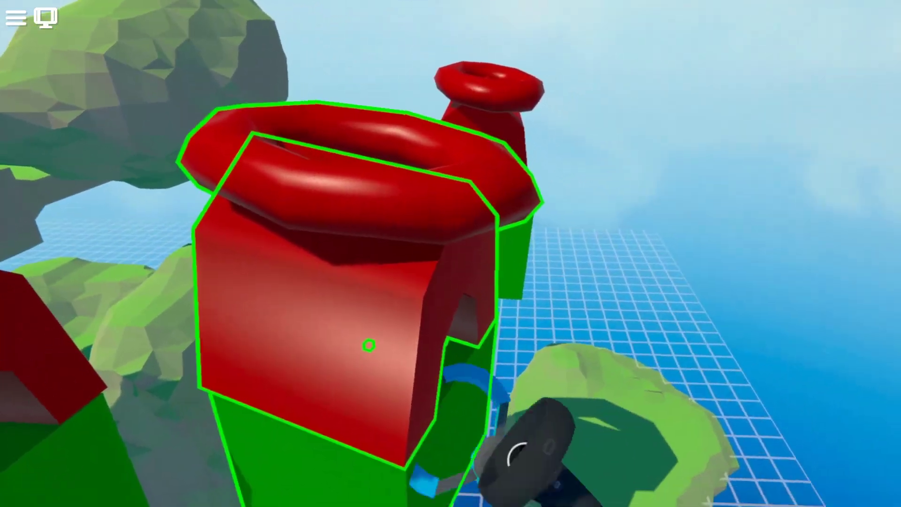
drag(370, 346, 657, 276)
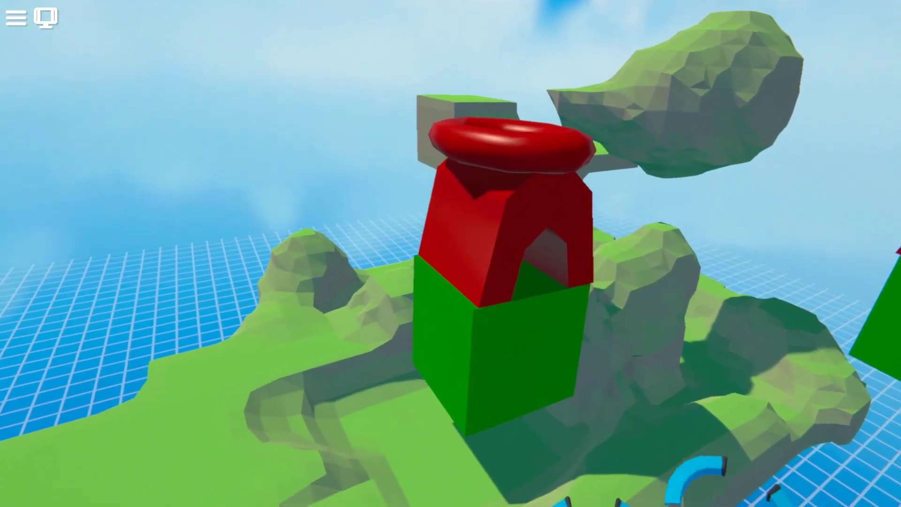